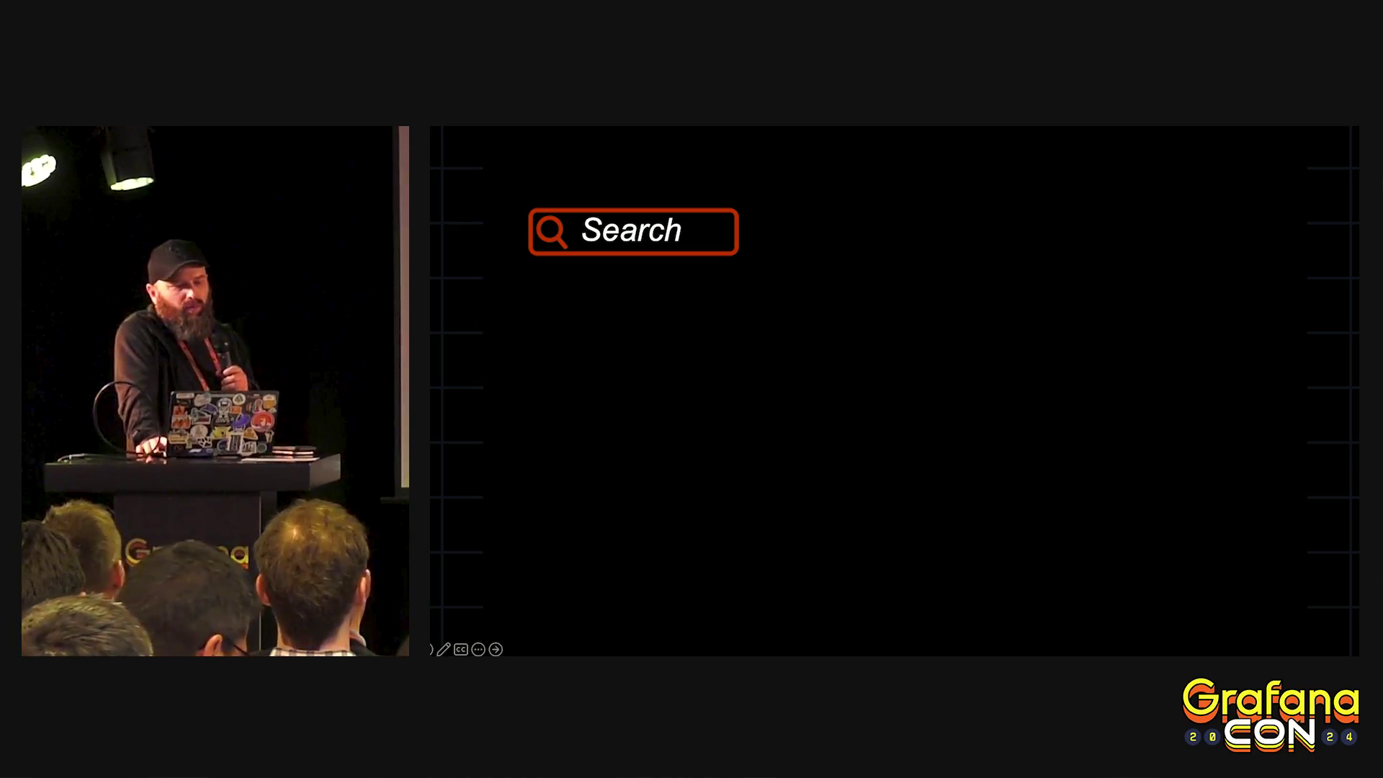
Reveal the phone, music, globe, gallery, book, share and euro icons, then the amazon.com and Amazon Pay logos.
key(Right)
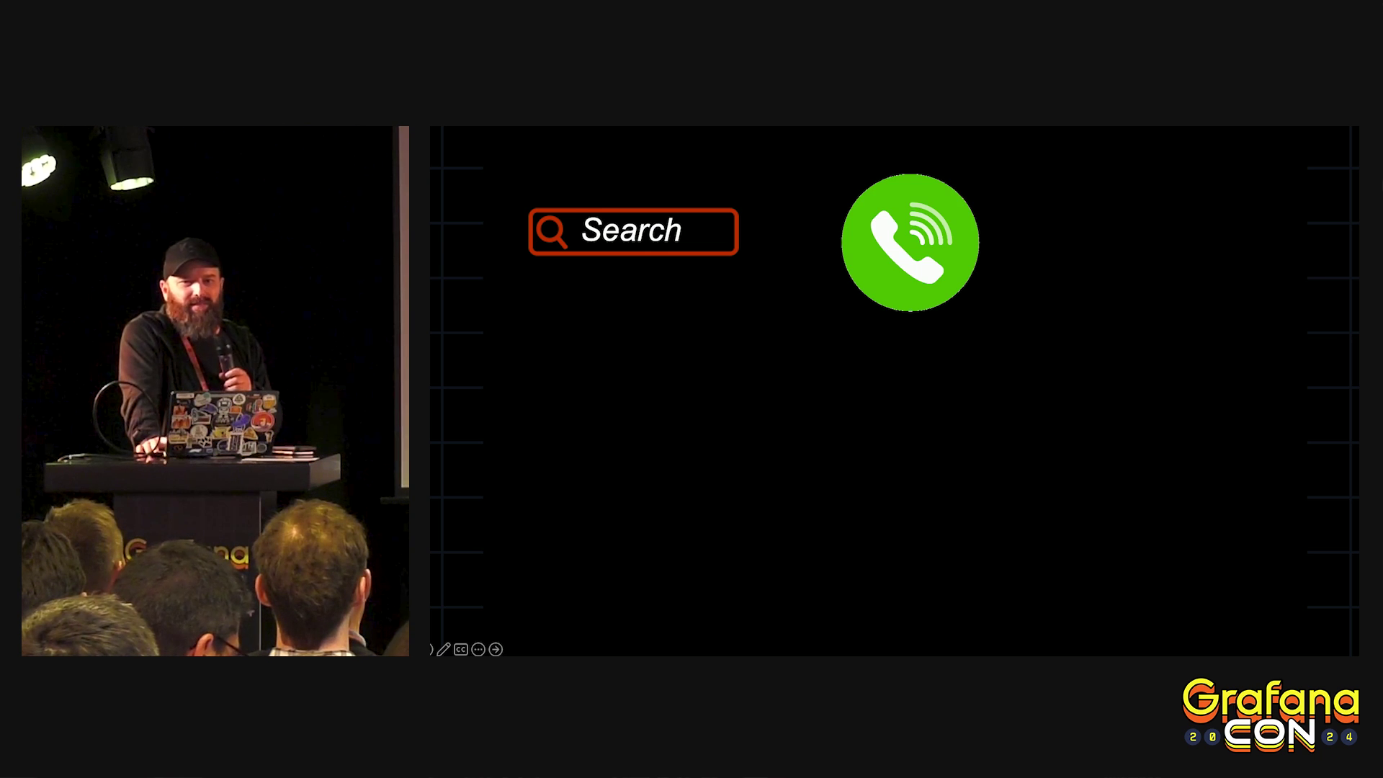
key(Right)
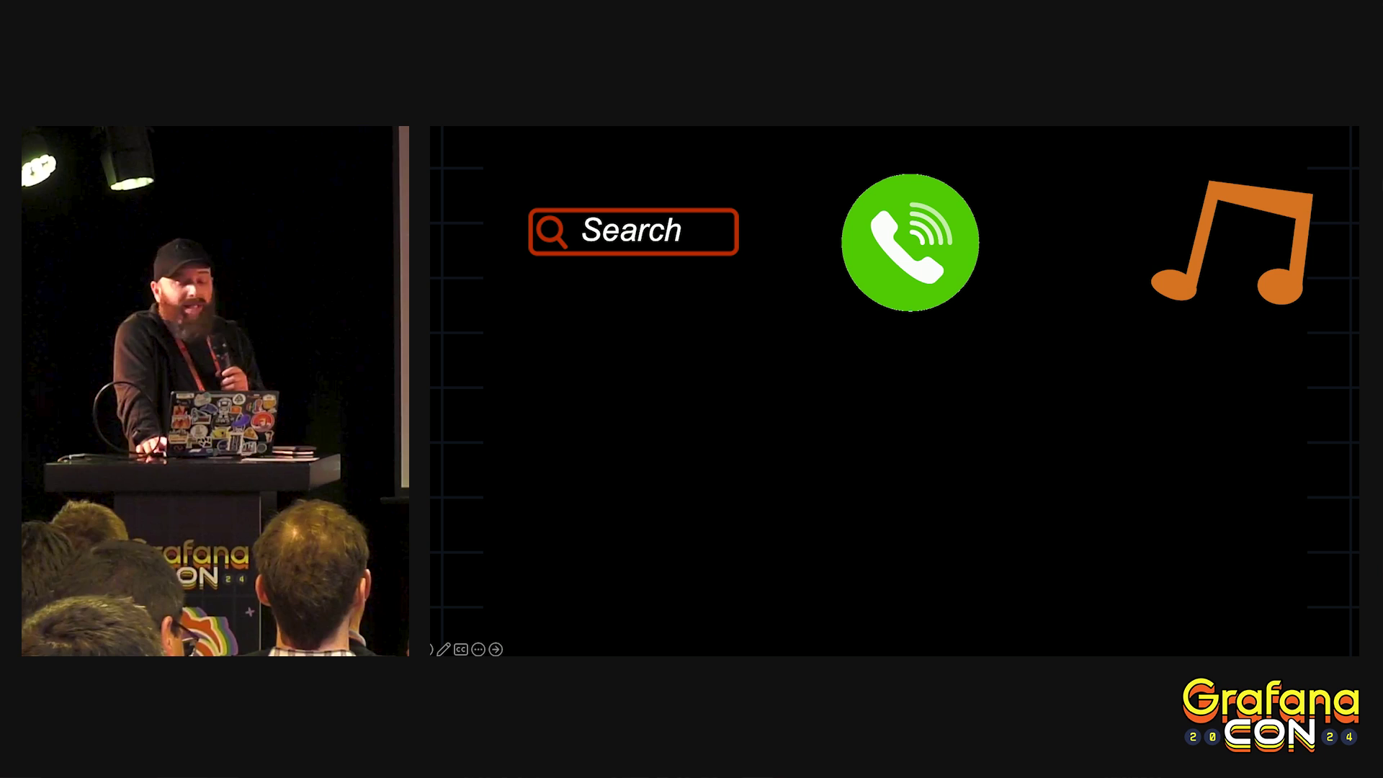
key(Right)
key(Right)
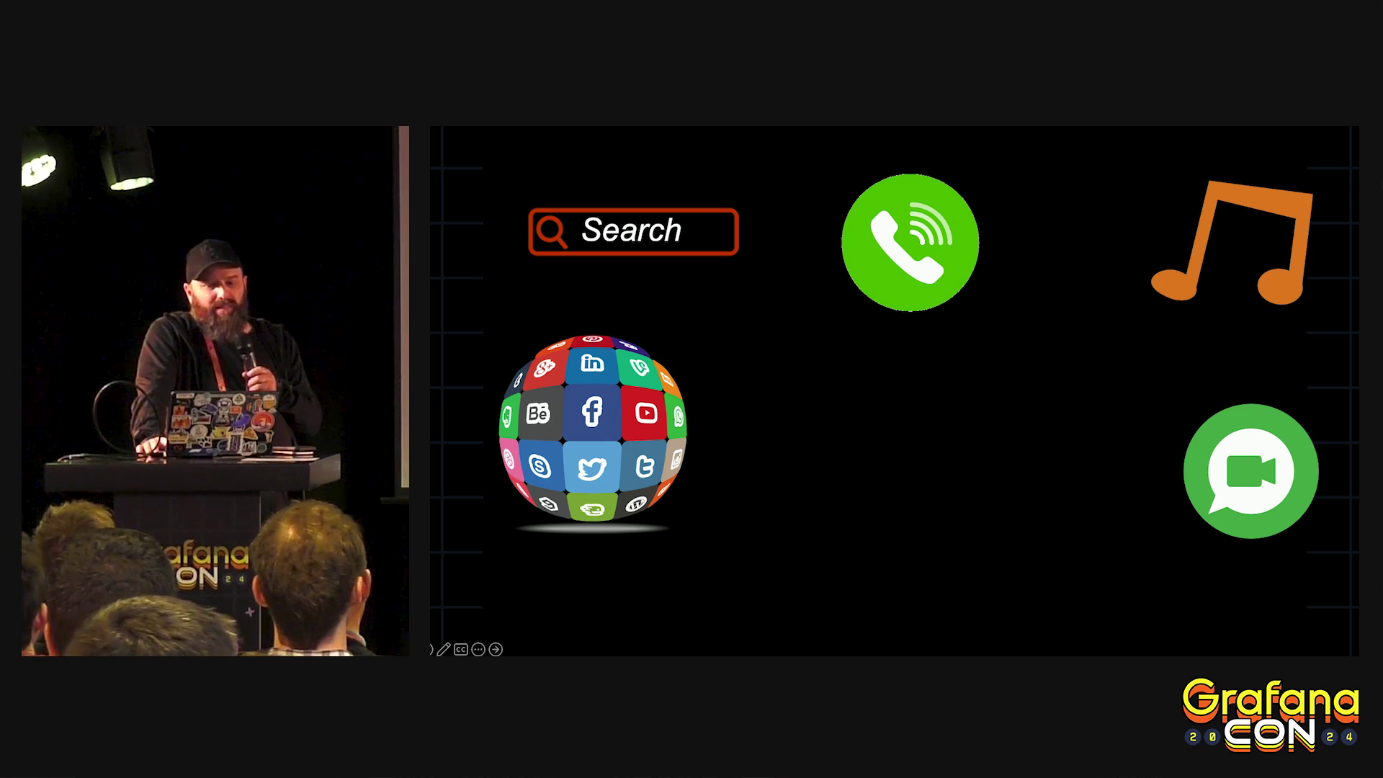
key(Right)
key(Right)
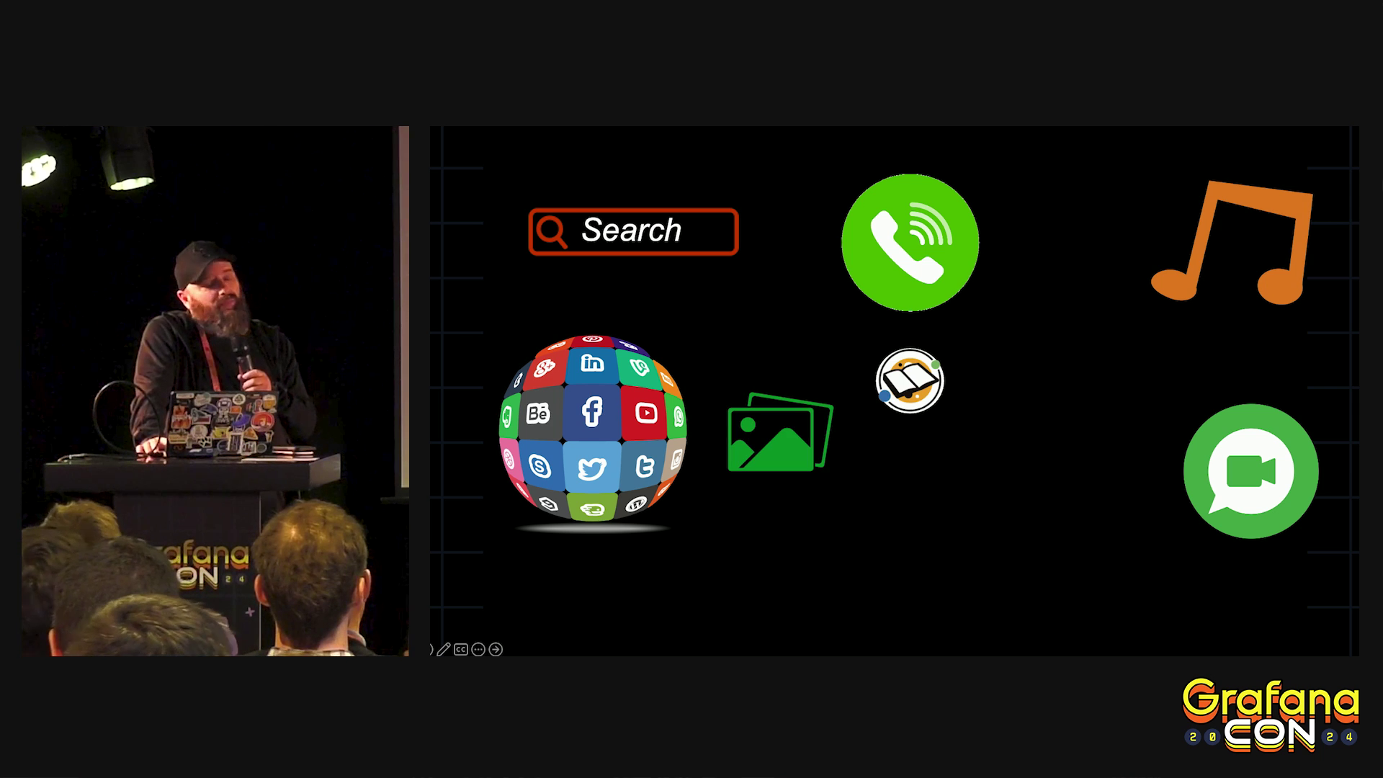
key(Right)
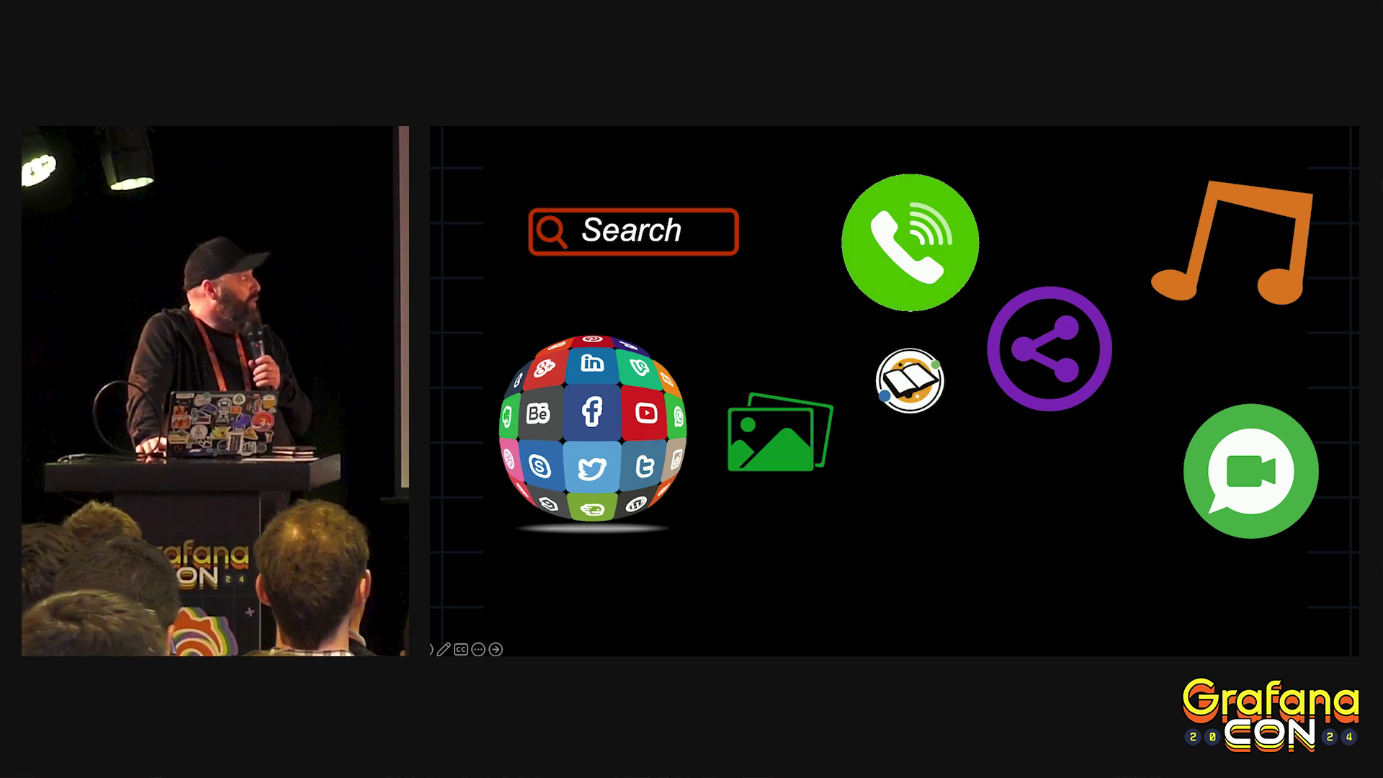
key(Right)
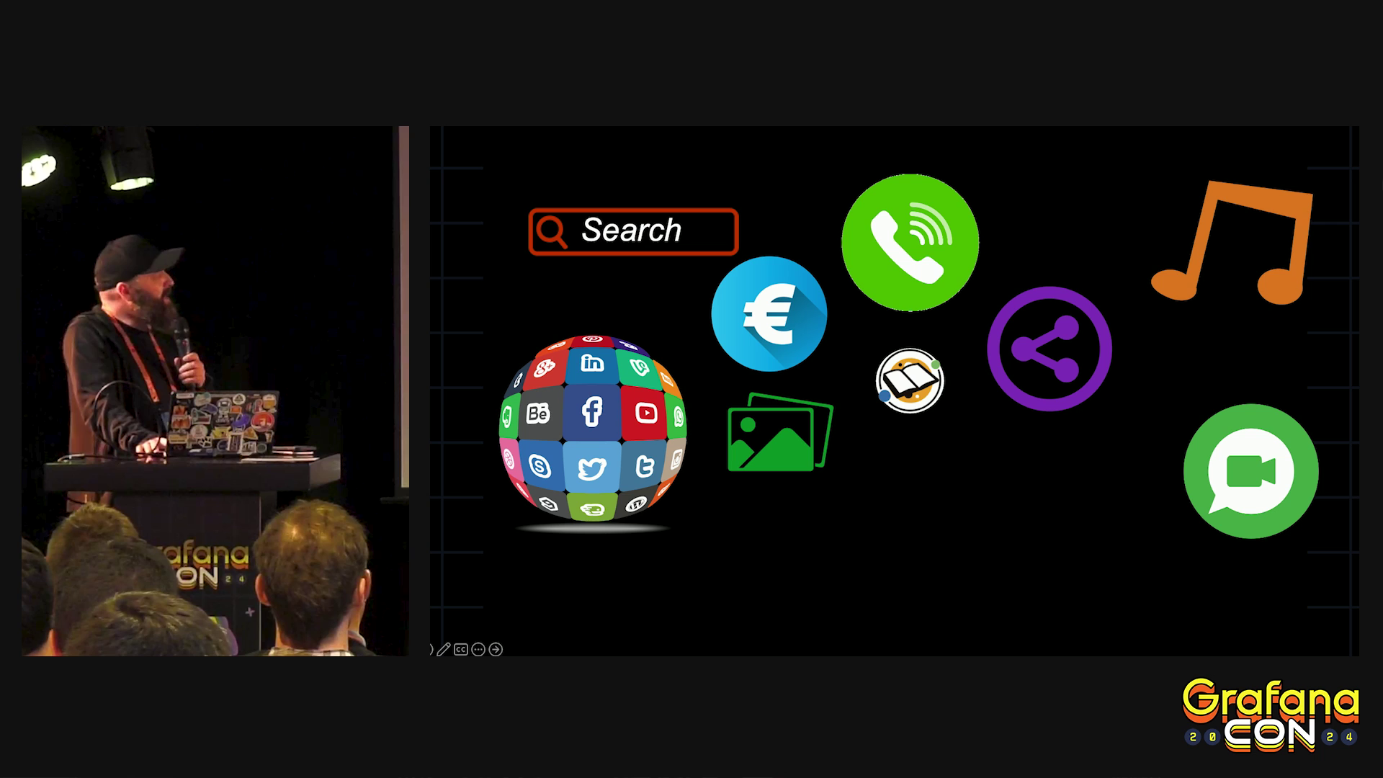
key(Right)
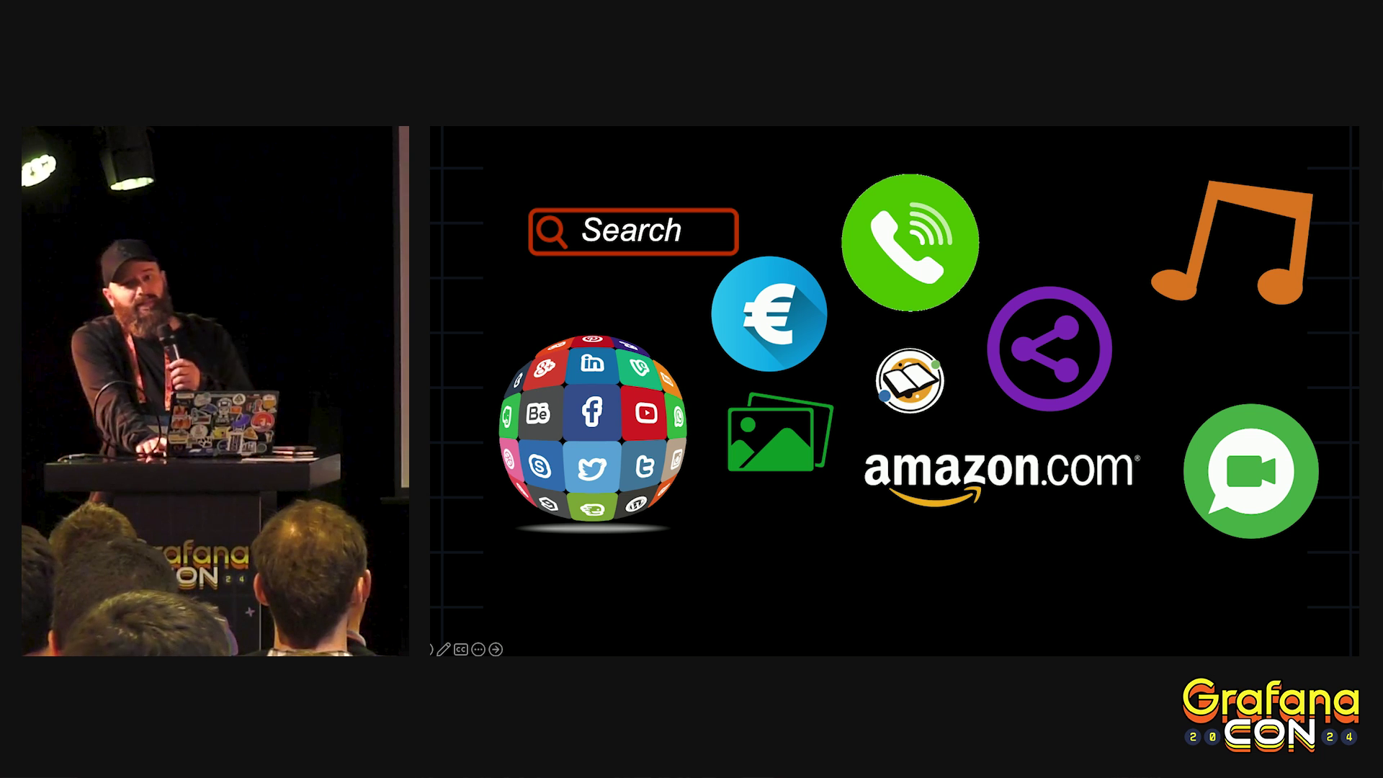
key(Right)
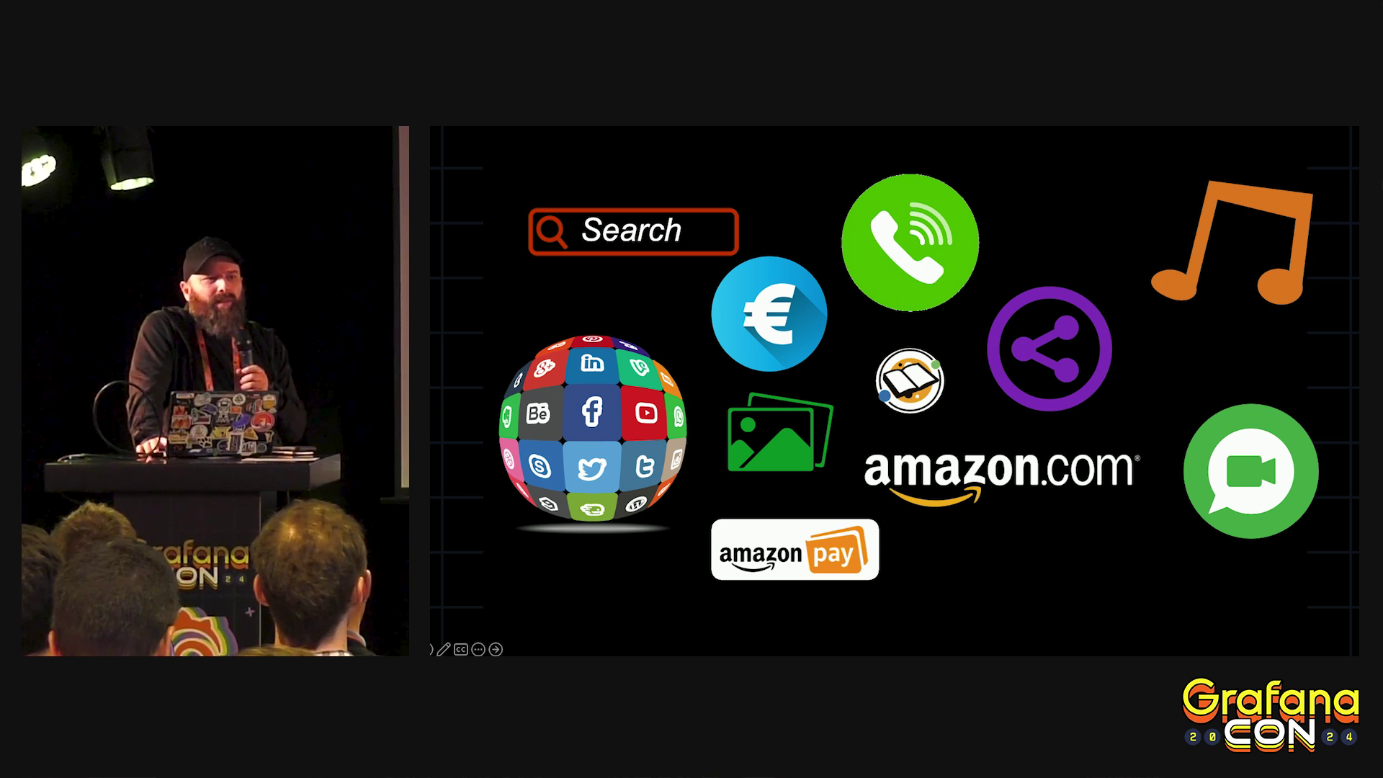
key(Right)
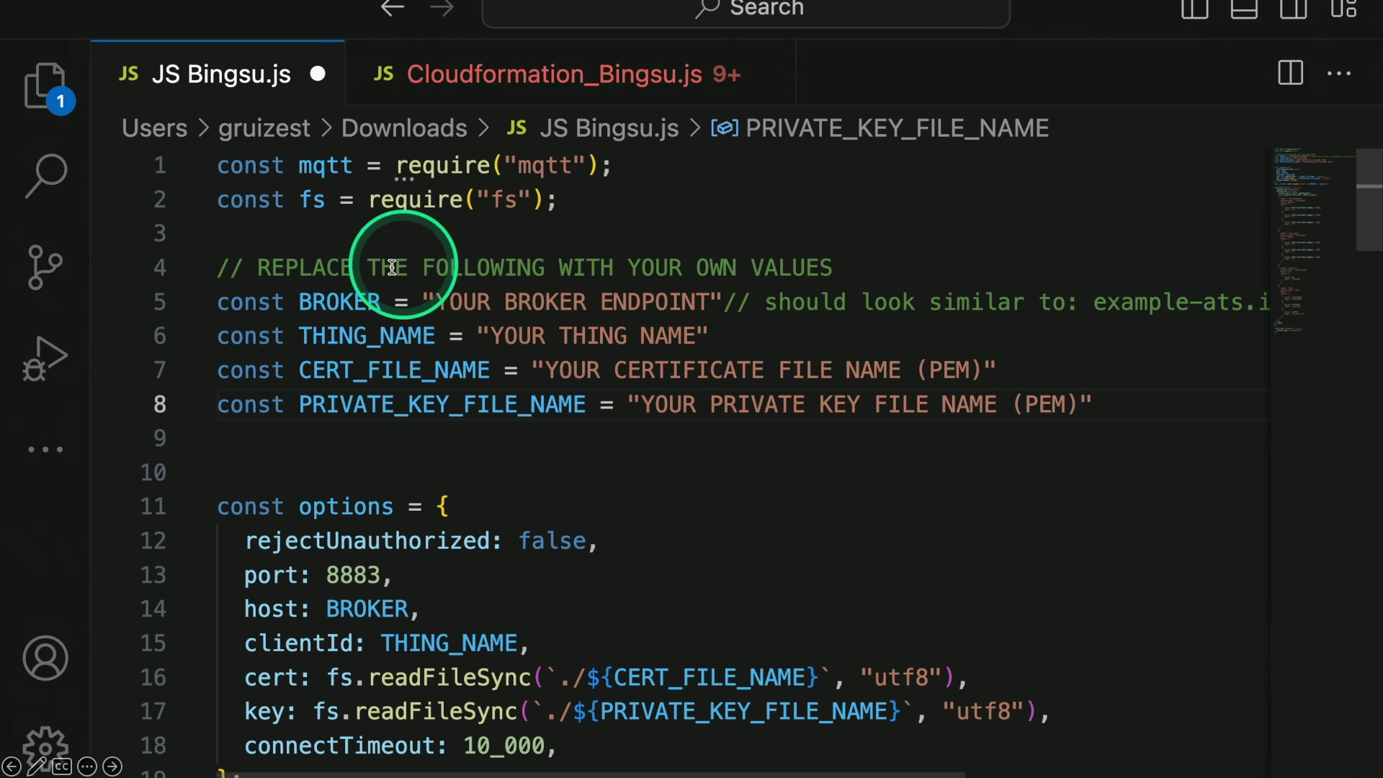
Scroll through Bingsu.js to review the MQTT code publishing accelerometer x, y and z values.
mouse_move(324, 339)
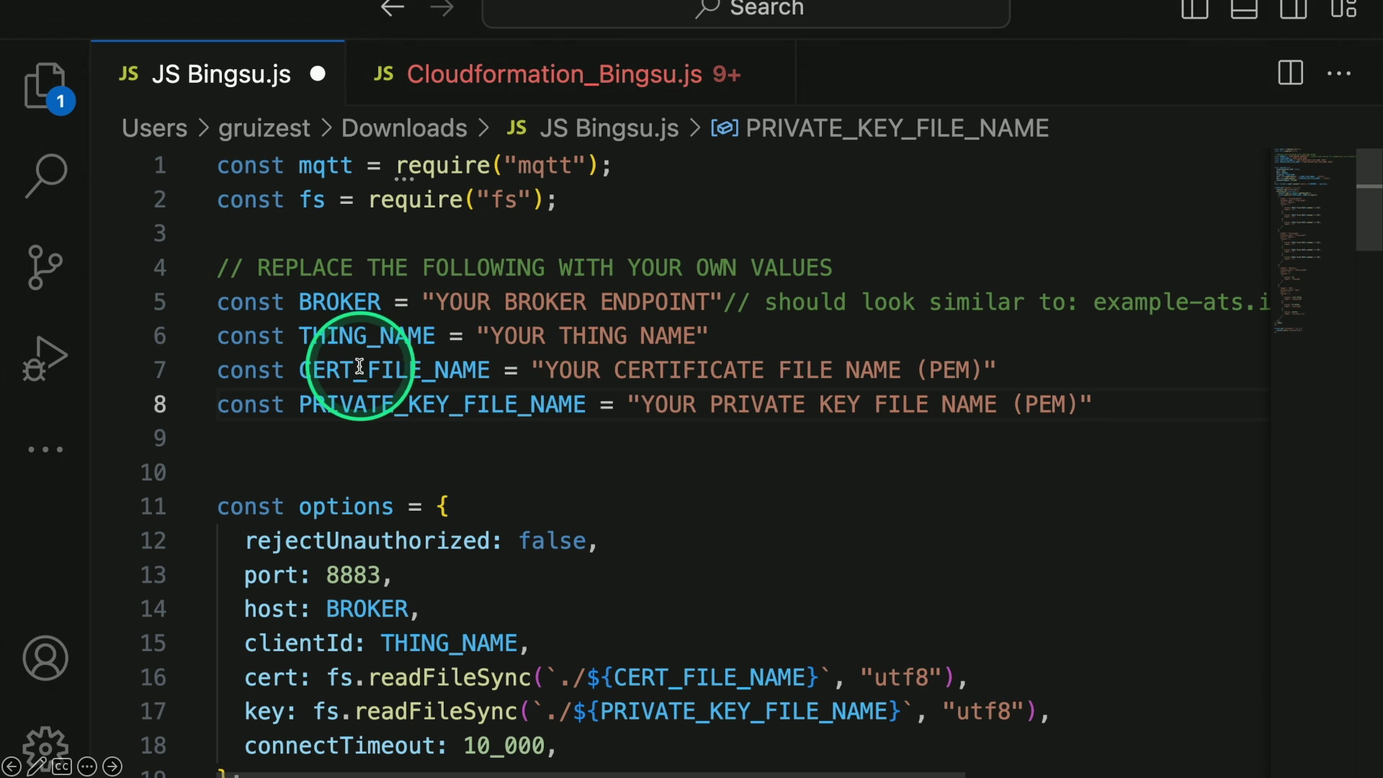
mouse_move(331, 370)
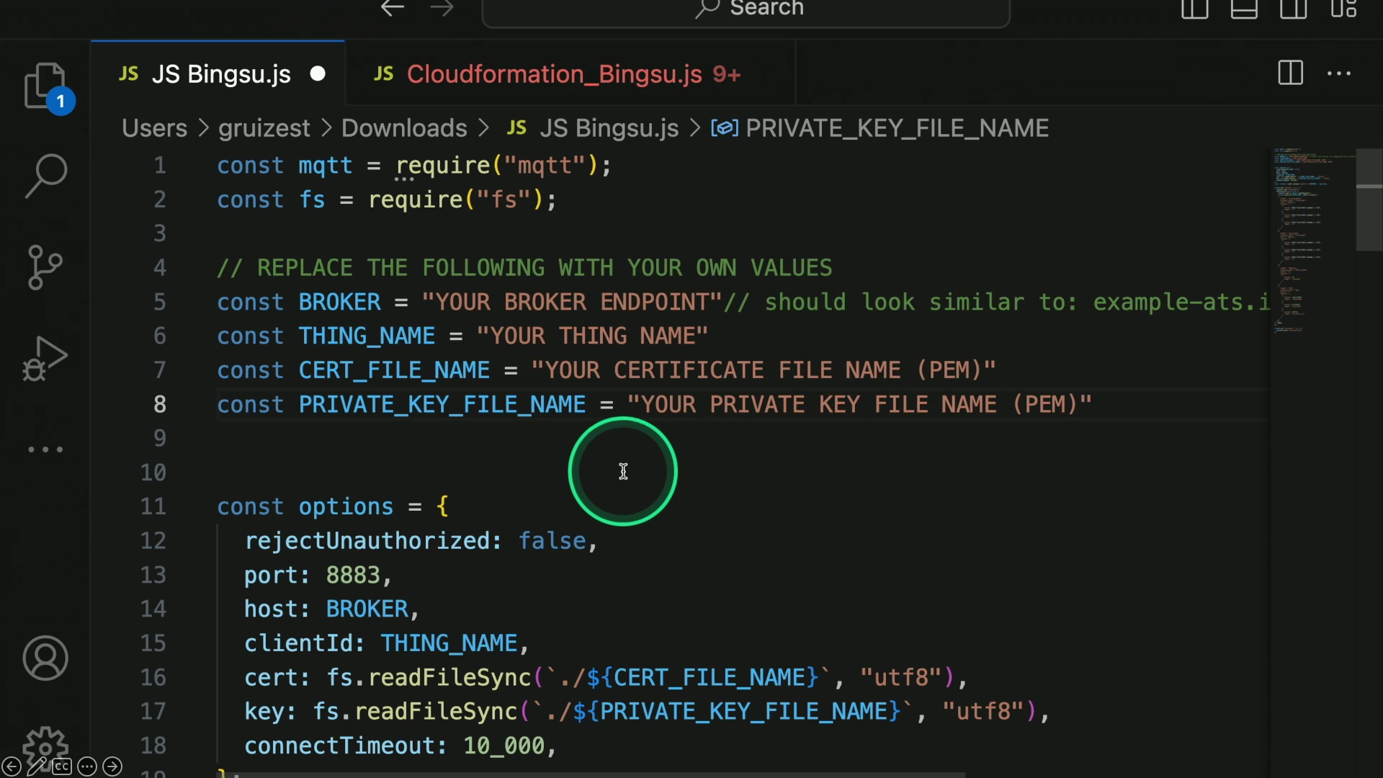
scroll(624, 472, down, 2)
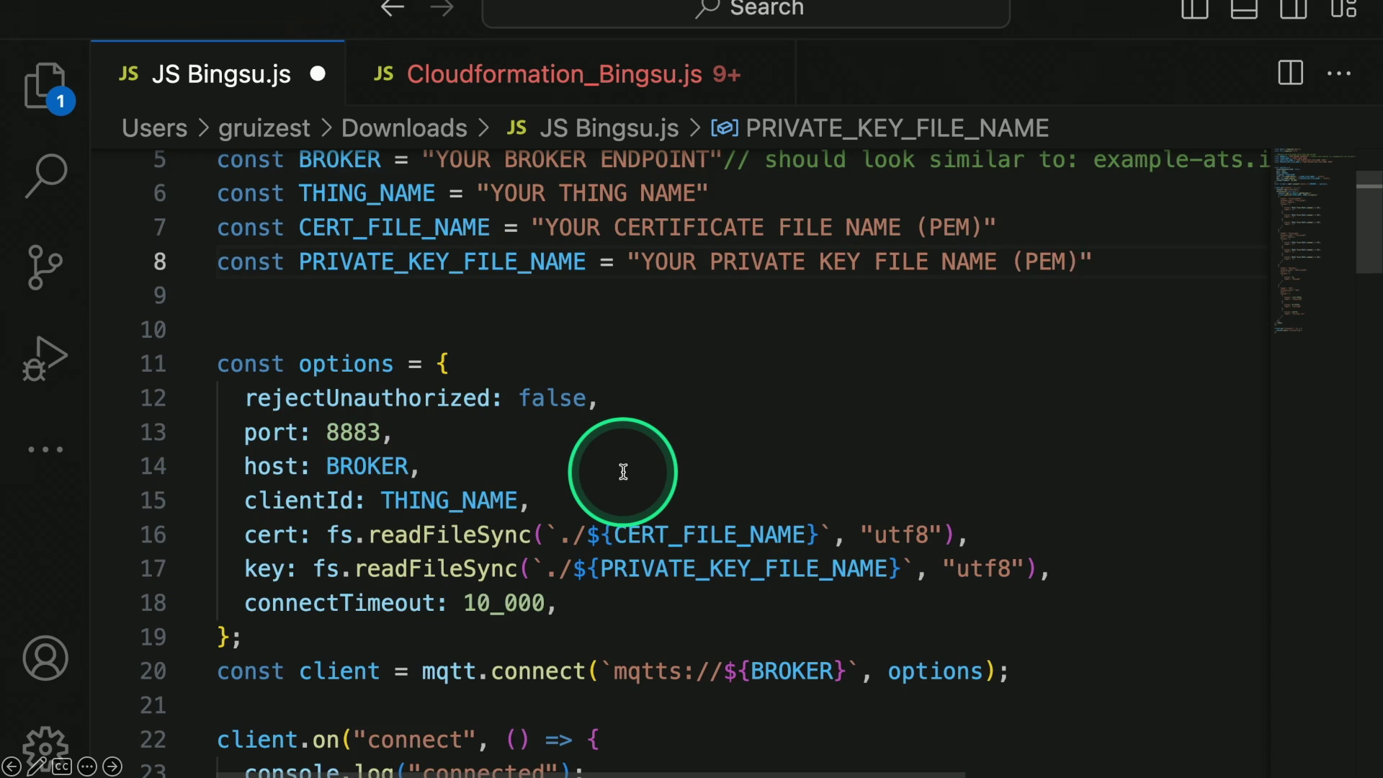
scroll(623, 471, down, 3)
scroll(623, 472, down, 2)
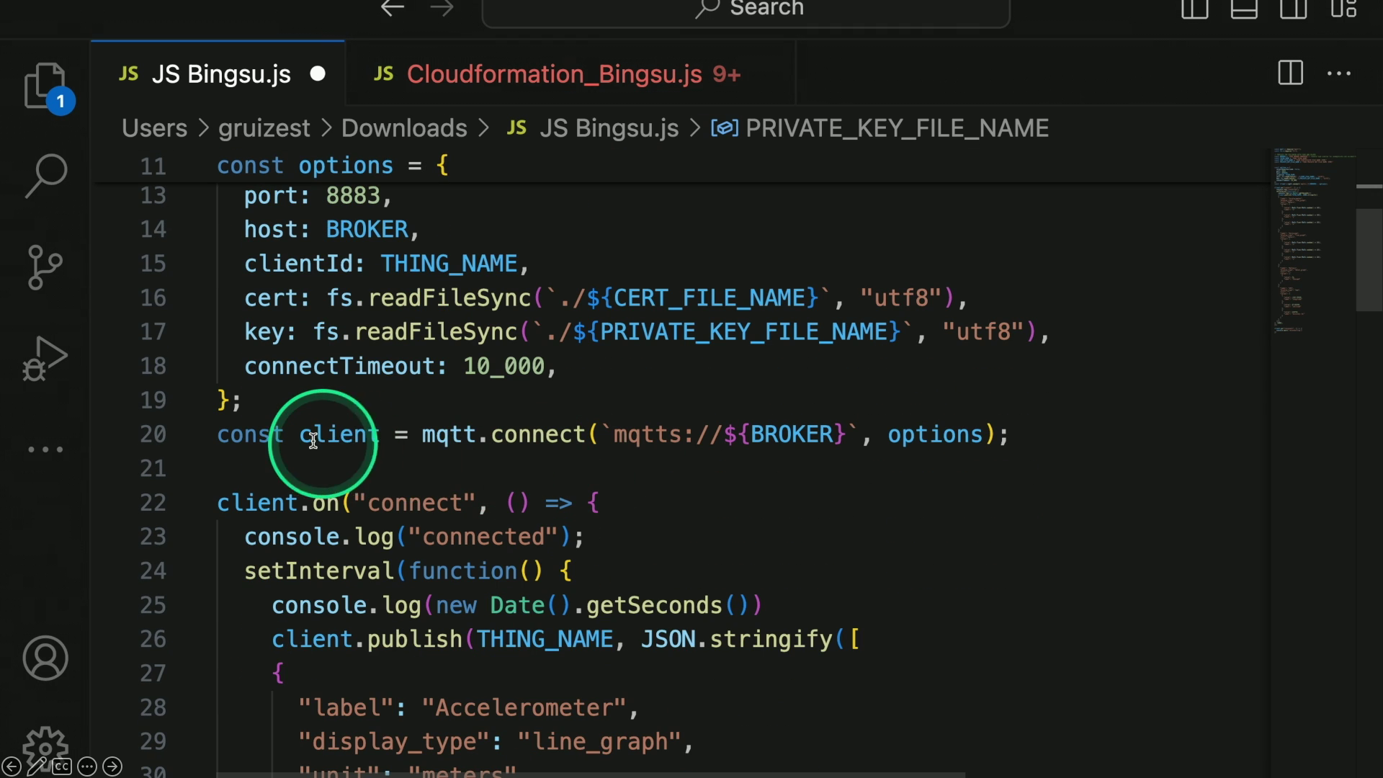
Switch to the browser showing the AWS IoT SiteWise console home page for us-east-1.
key(alt)
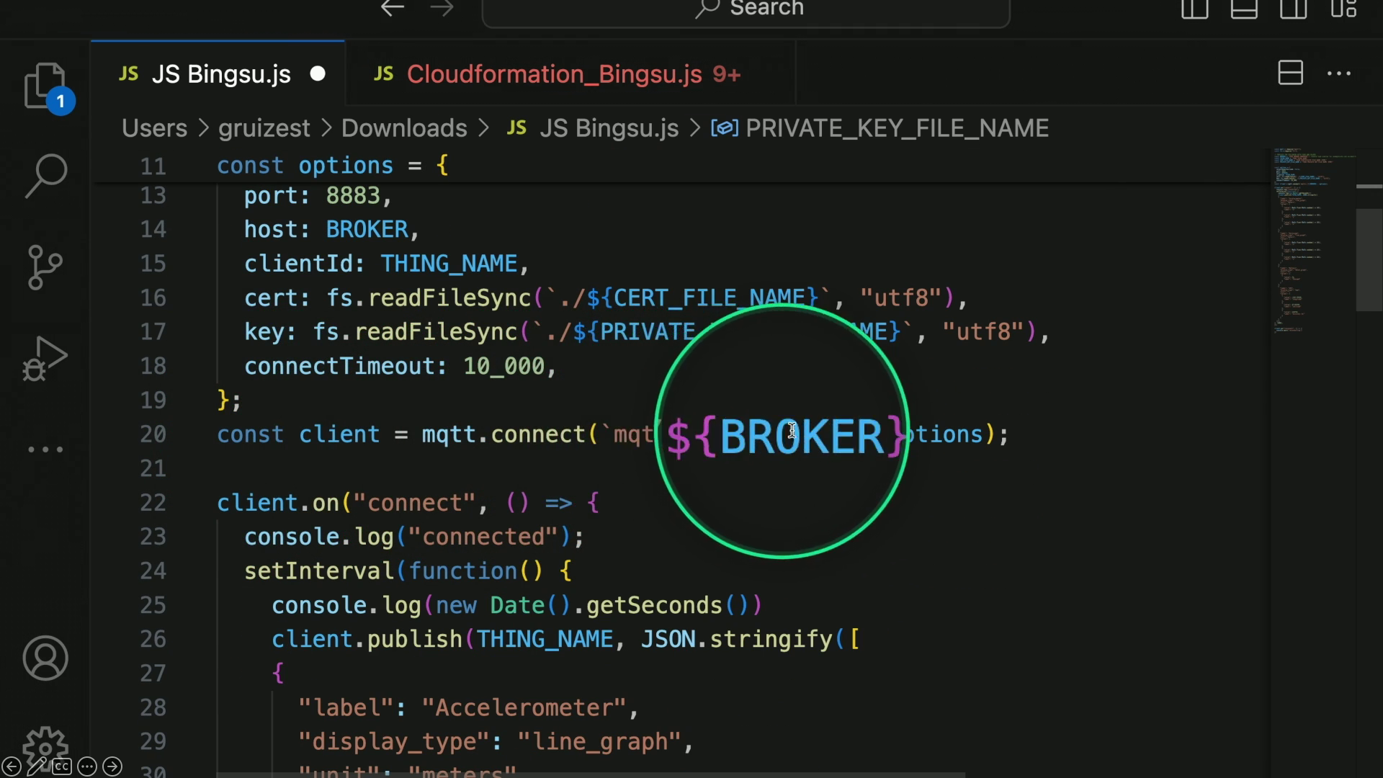
mouse_move(961, 428)
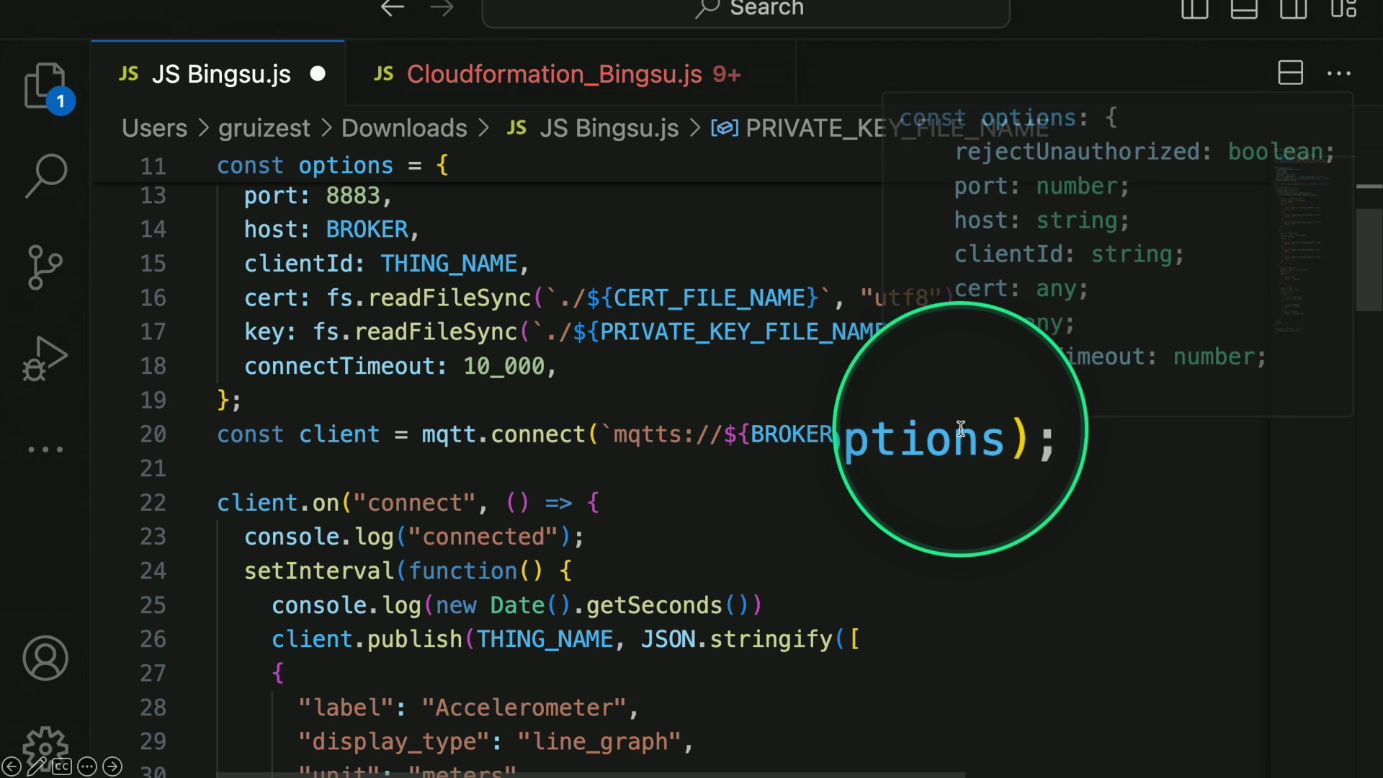
scroll(523, 563, down, 3)
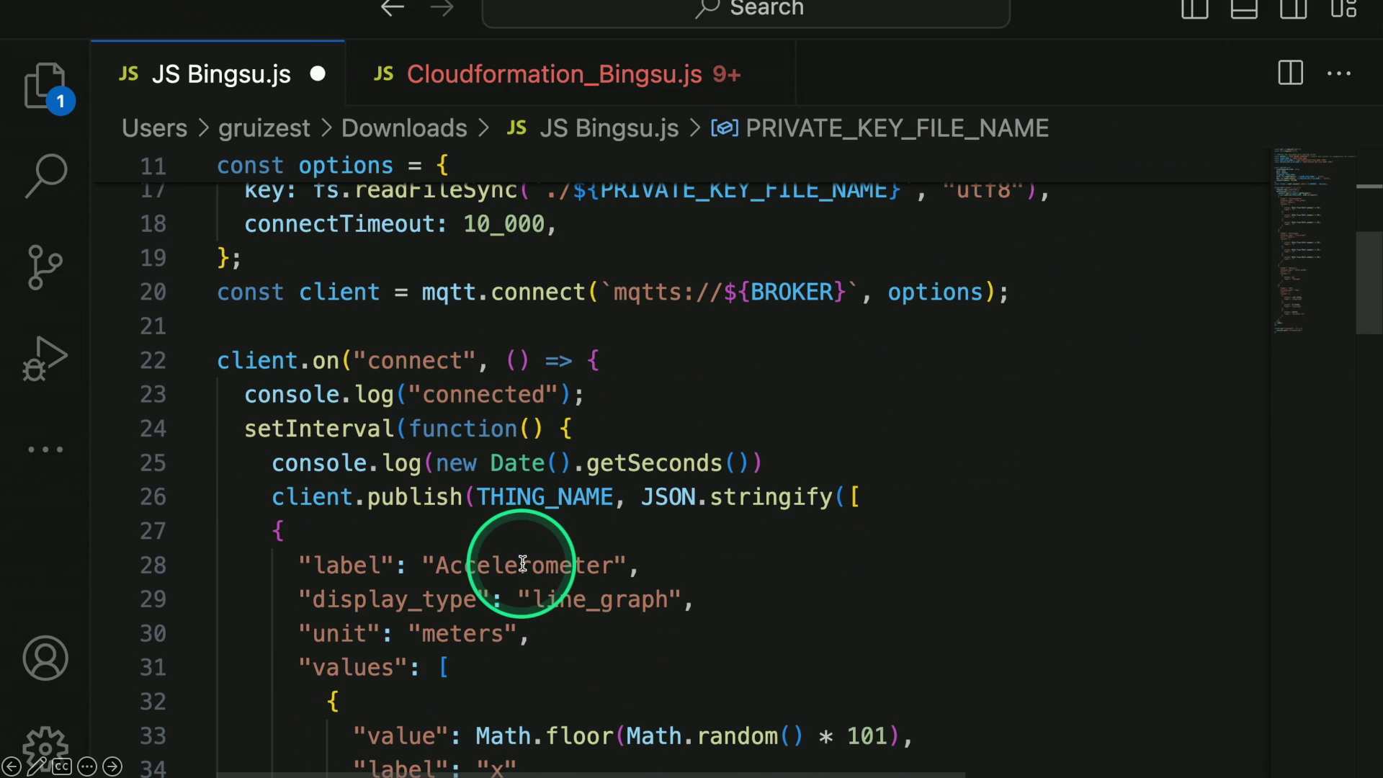
scroll(522, 563, down, 2)
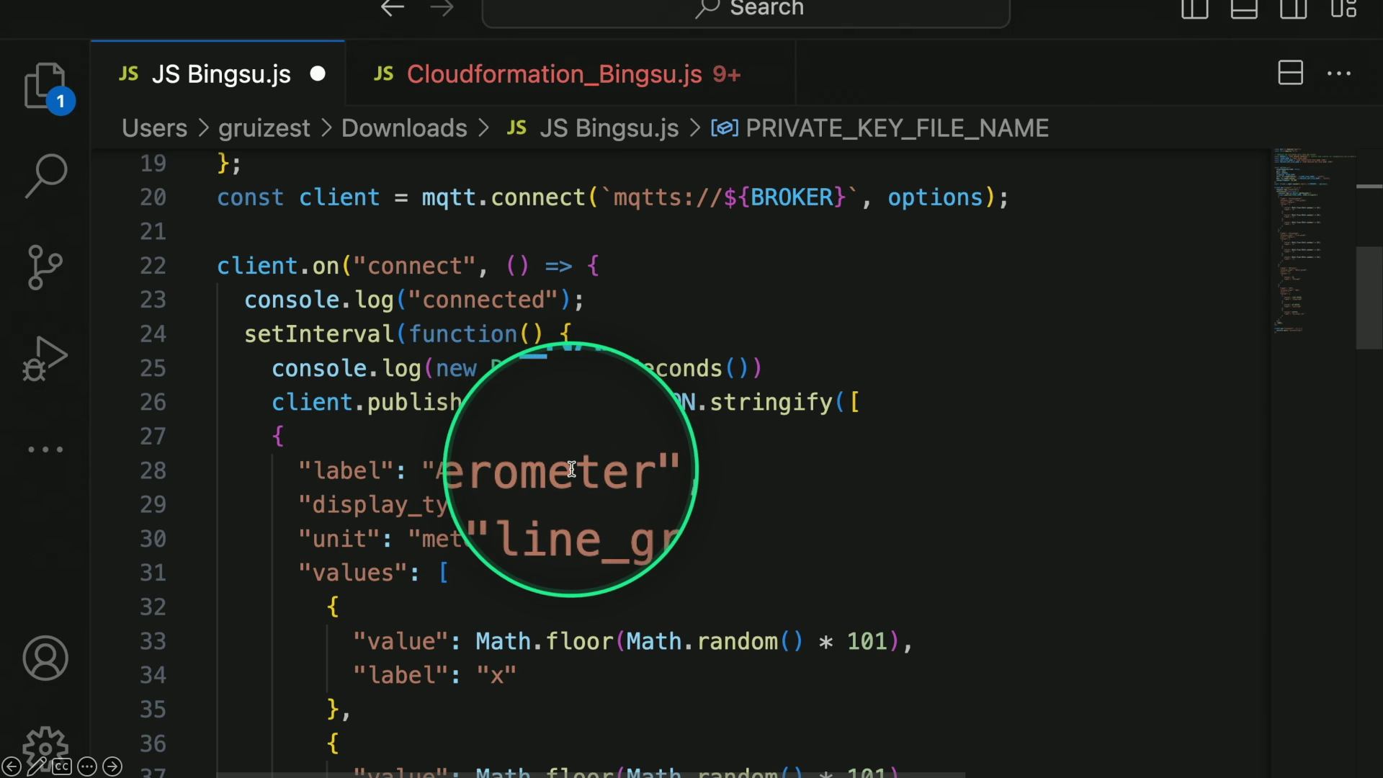
scroll(285, 558, down, 7)
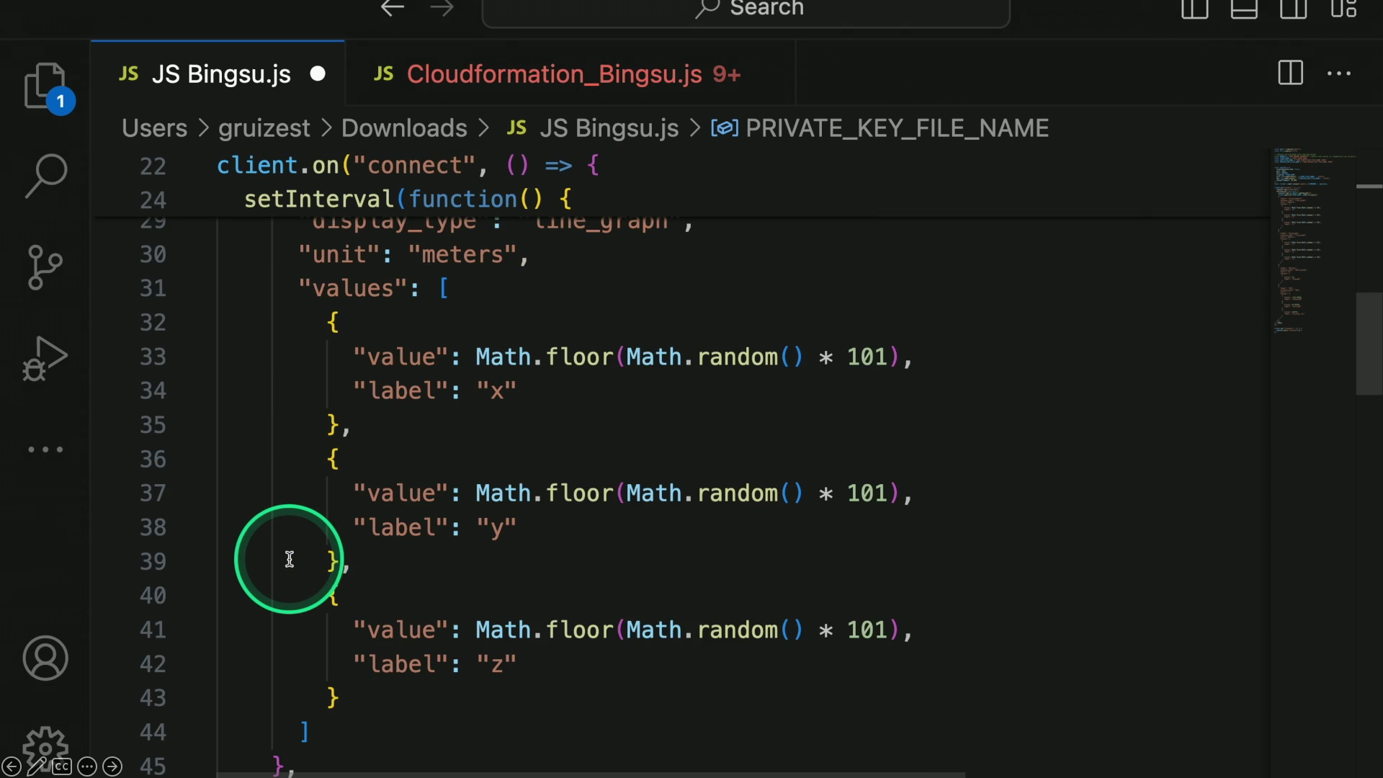
scroll(288, 559, down, 4)
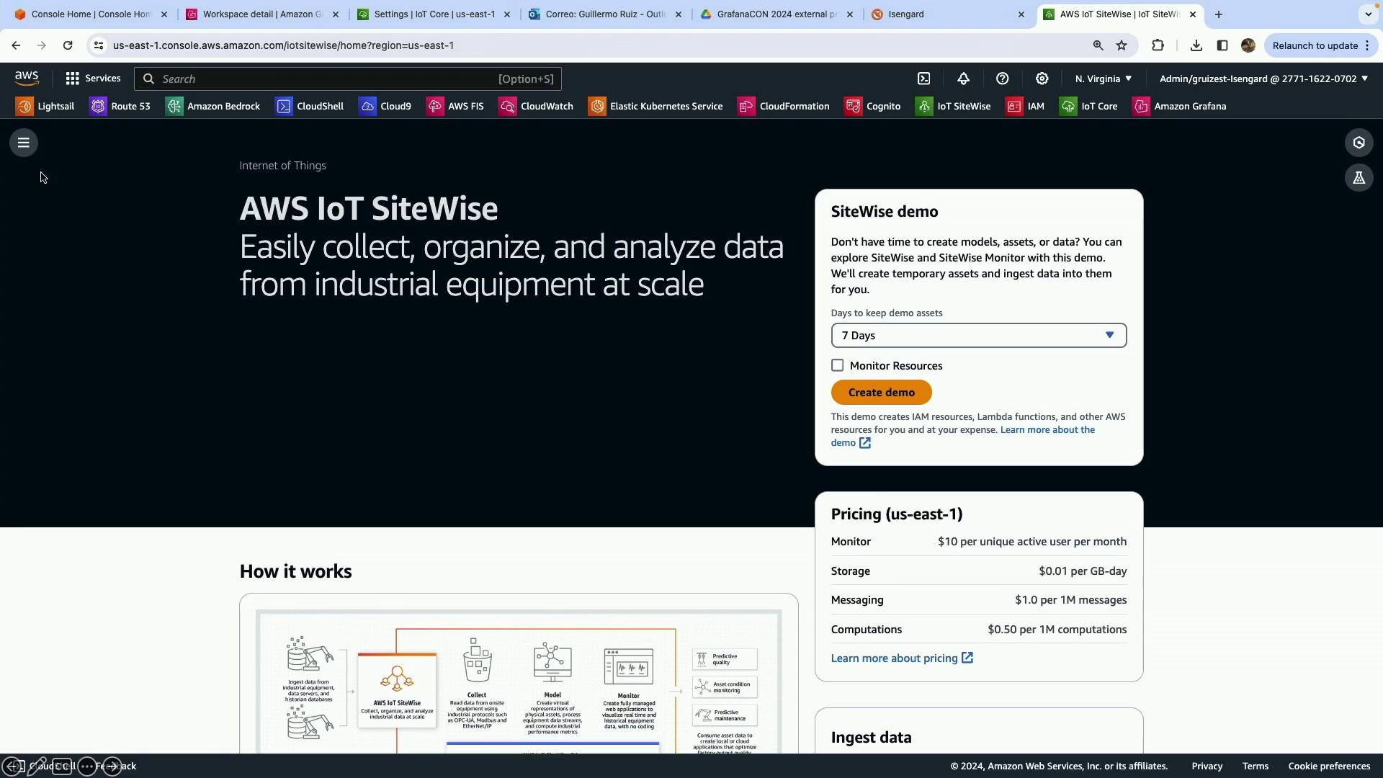
Open the BingsuCfnMobileAssetModel from the SiteWise asset models list.
click(25, 142)
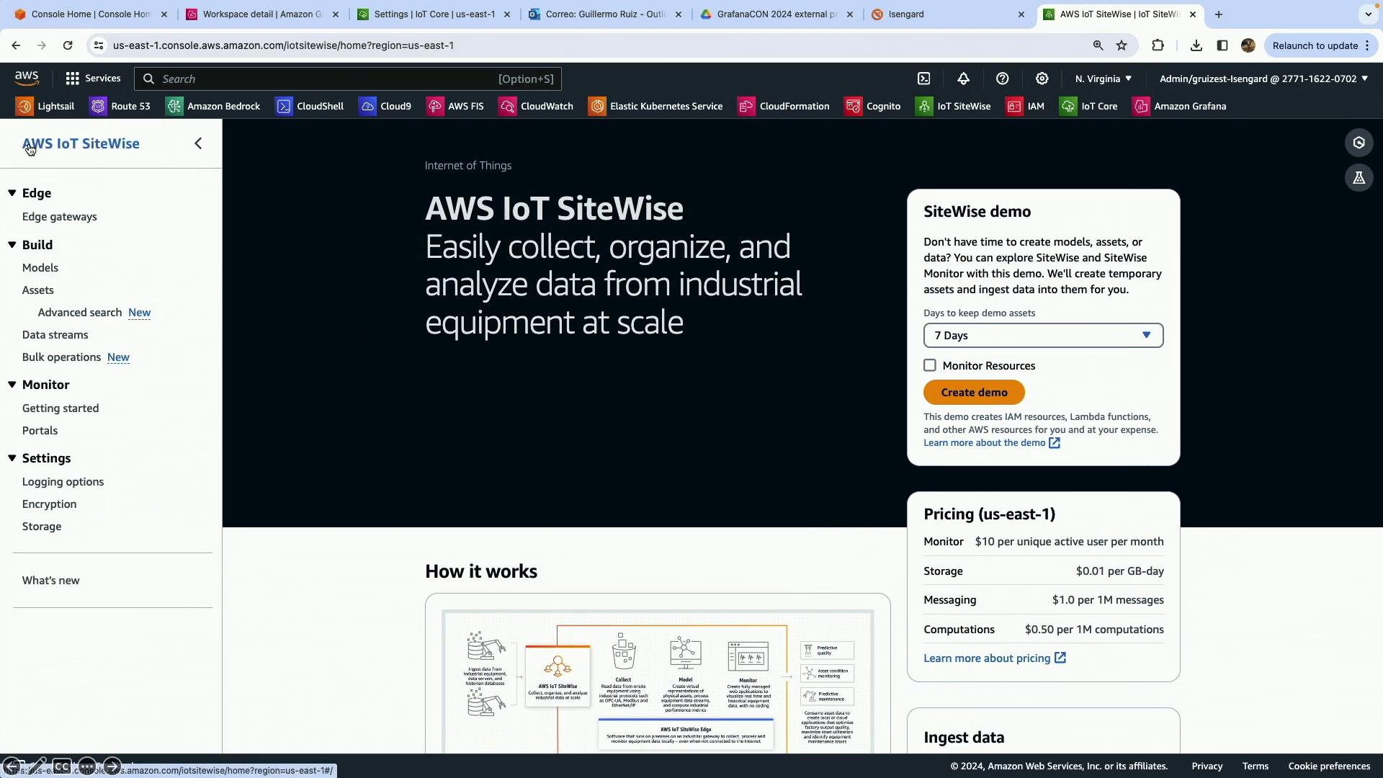
click(38, 269)
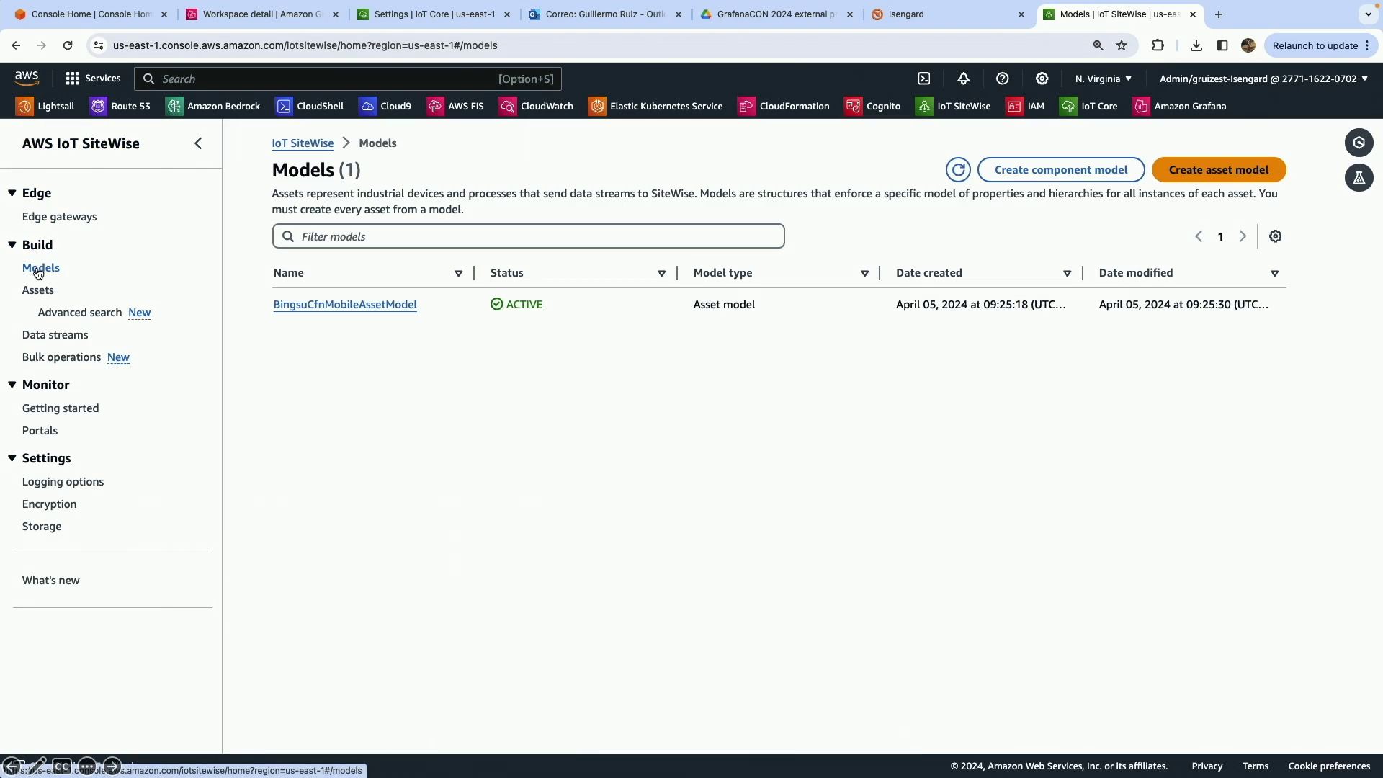
click(371, 306)
scroll(405, 511, down, 3)
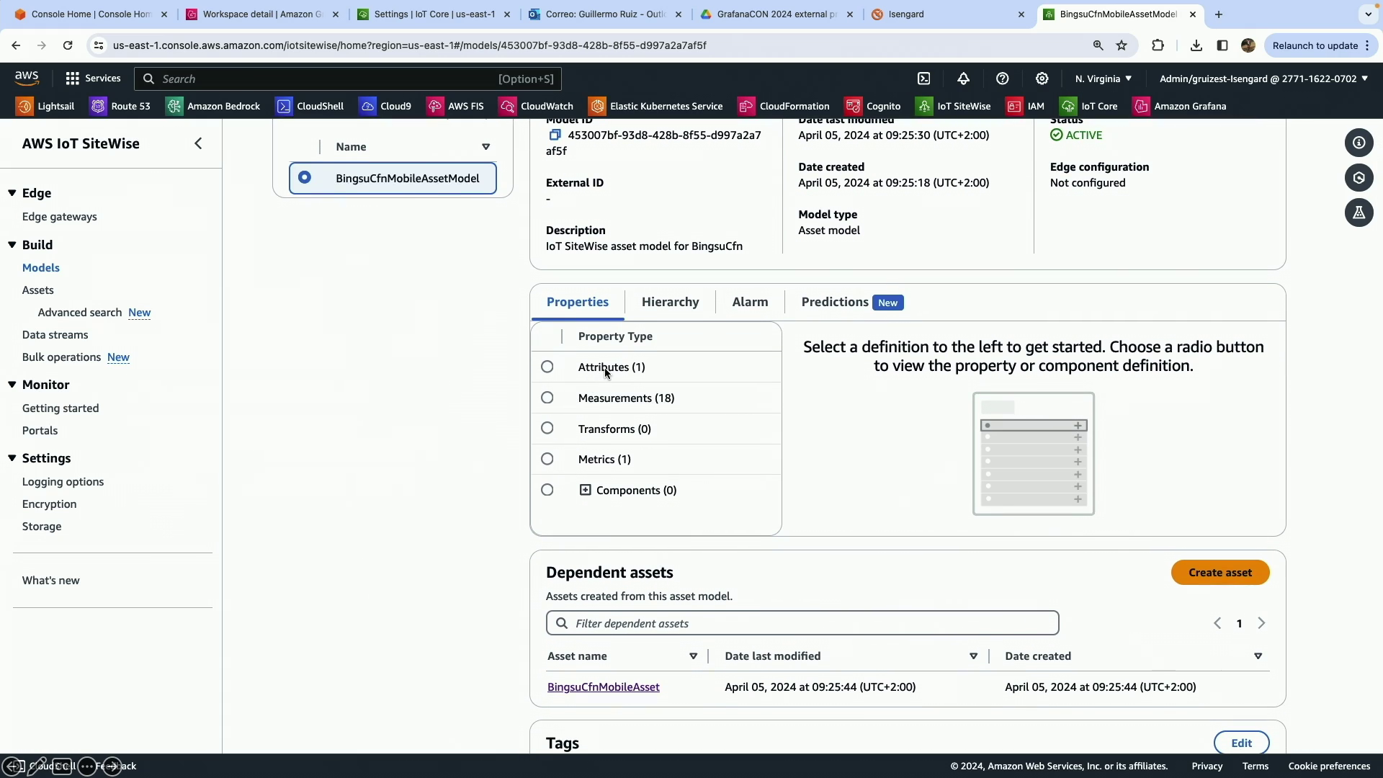
Scroll through the model's 18 measurement definitions, Barometer to Altitude, and back to the top.
click(549, 368)
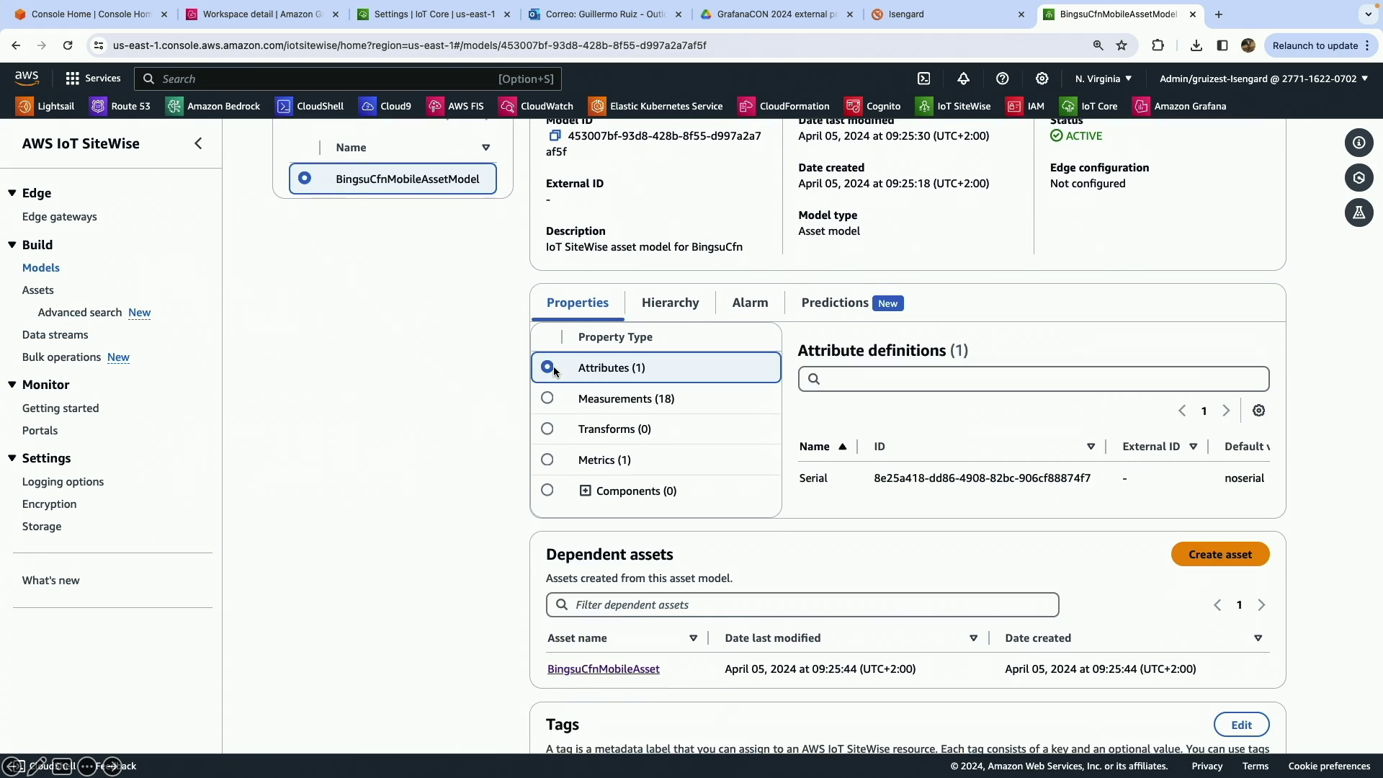
click(548, 399)
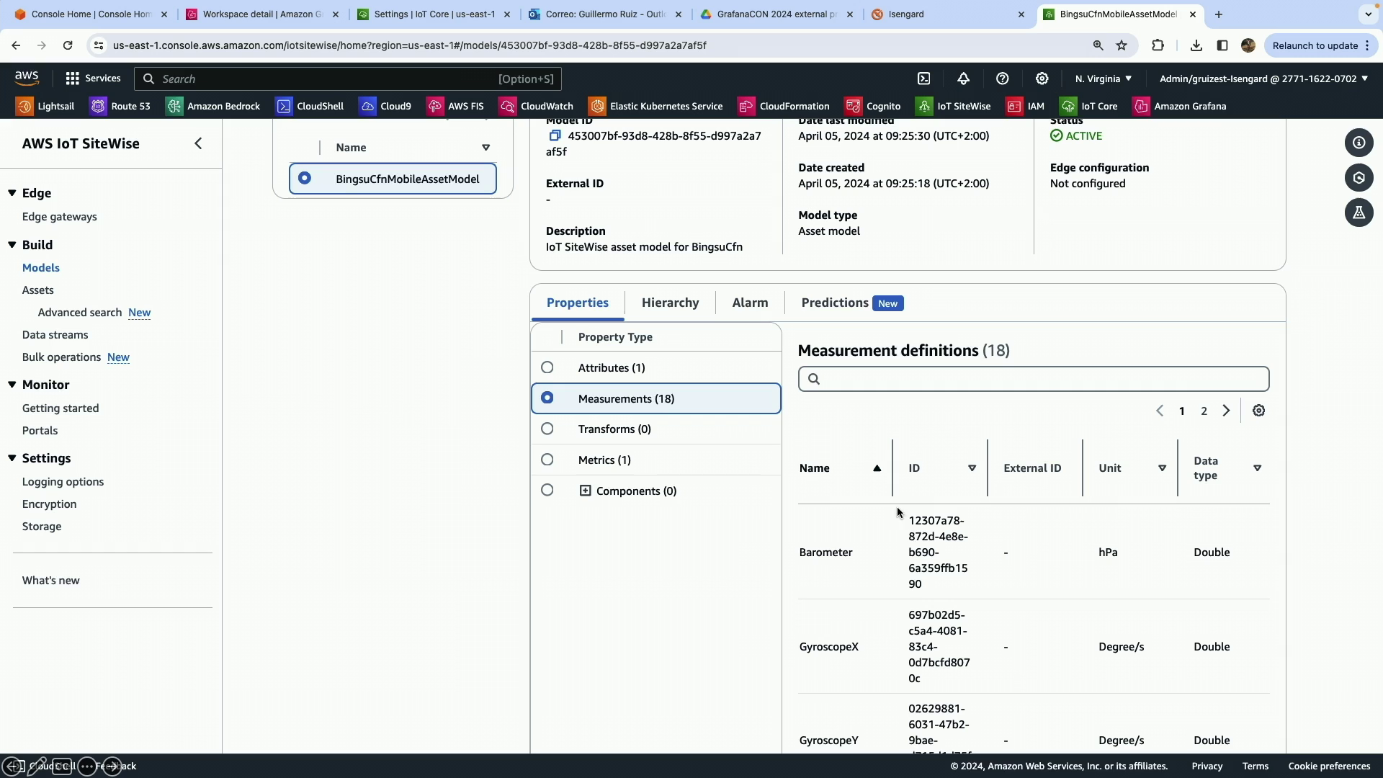
scroll(1113, 581, down, 5)
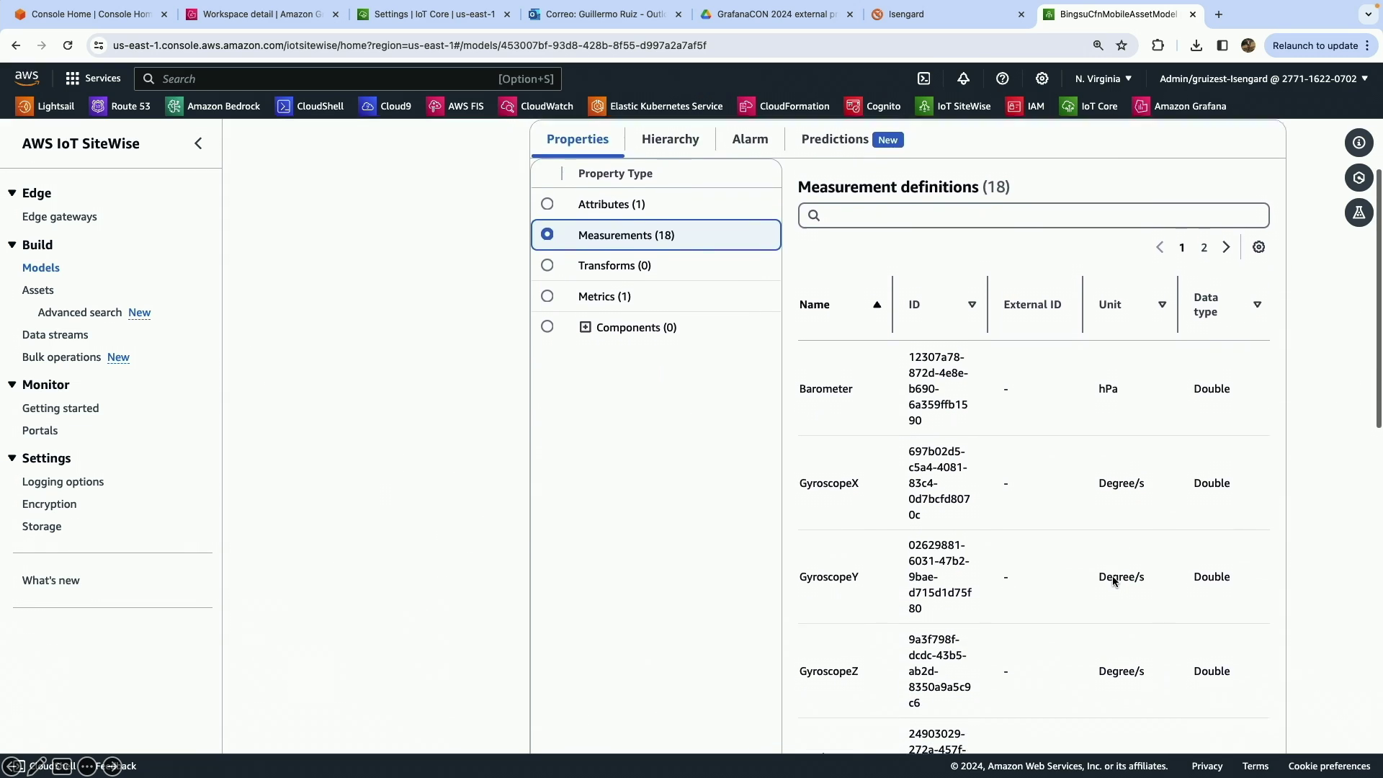
scroll(1112, 580, down, 5)
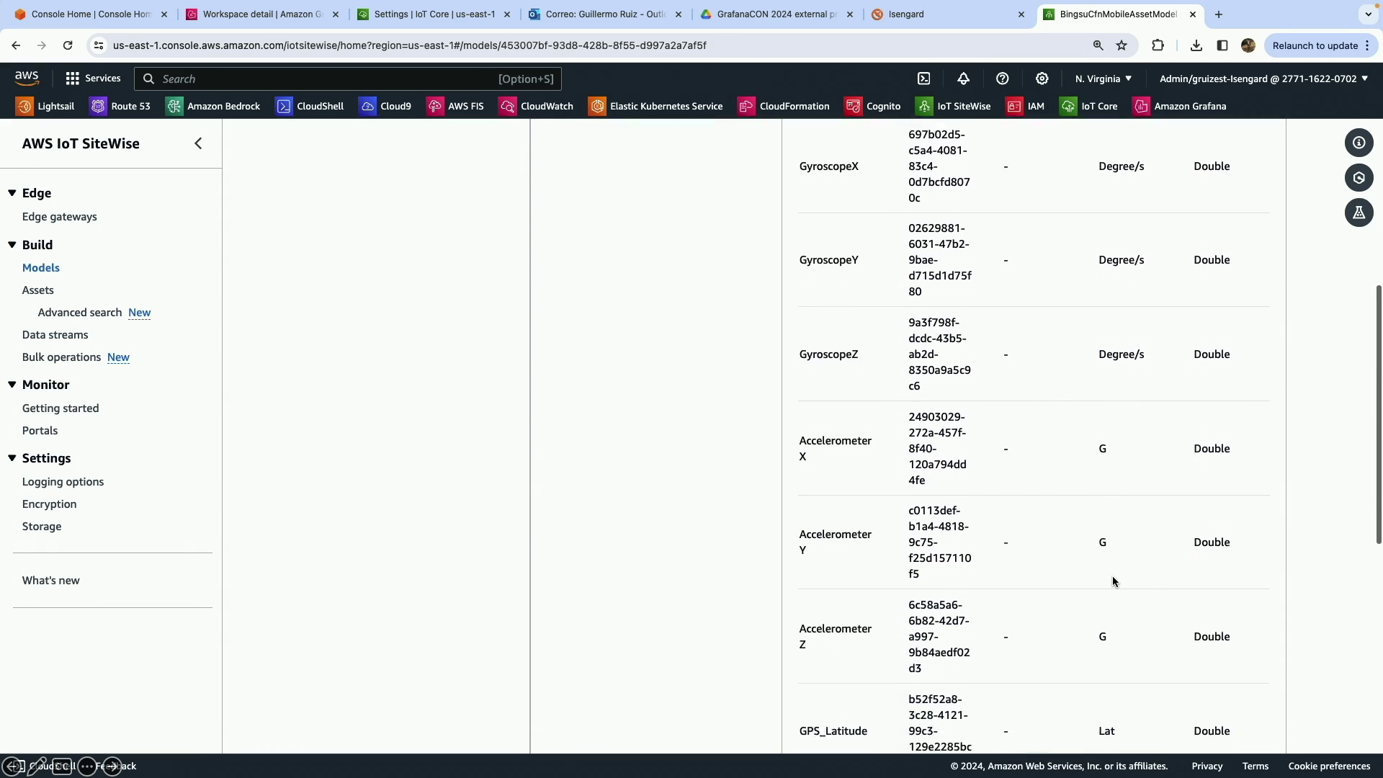
scroll(1113, 580, down, 4)
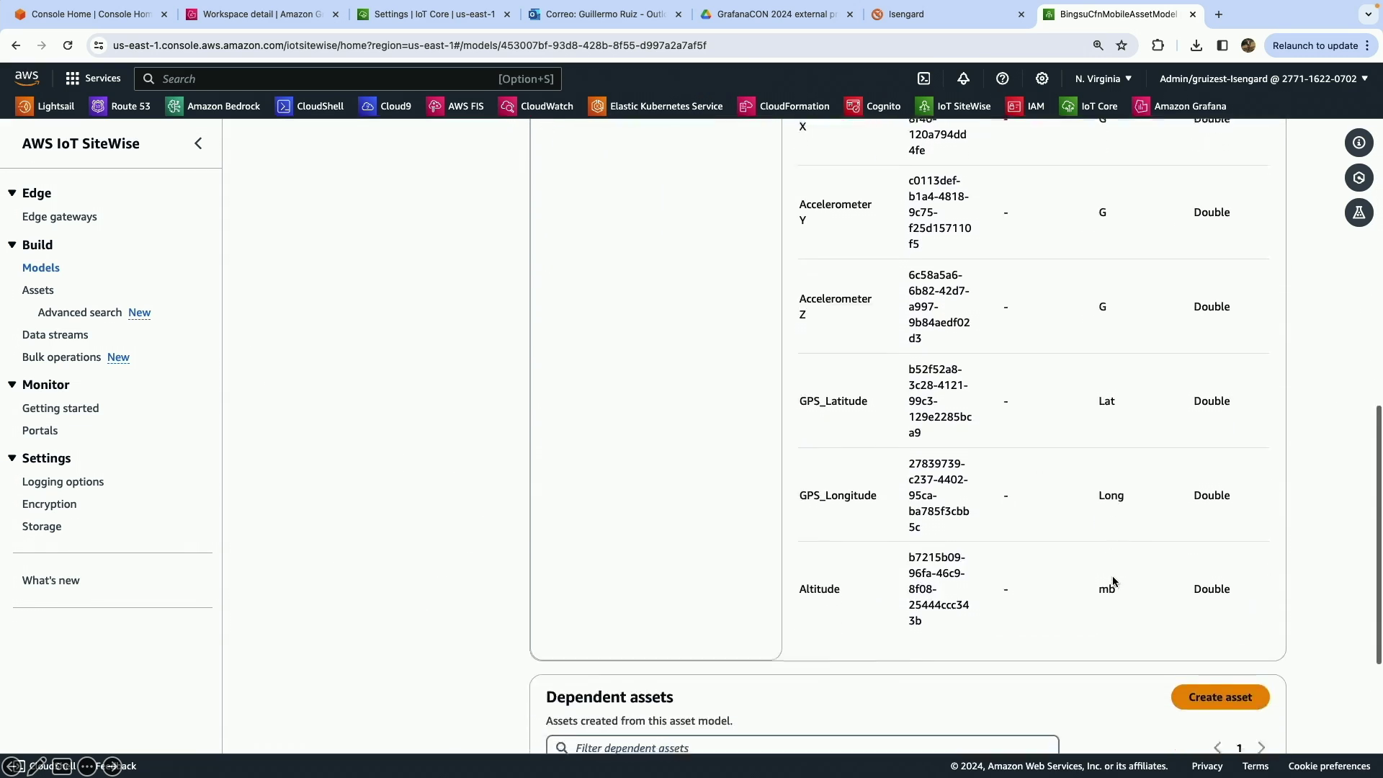
scroll(1112, 576, up, 10)
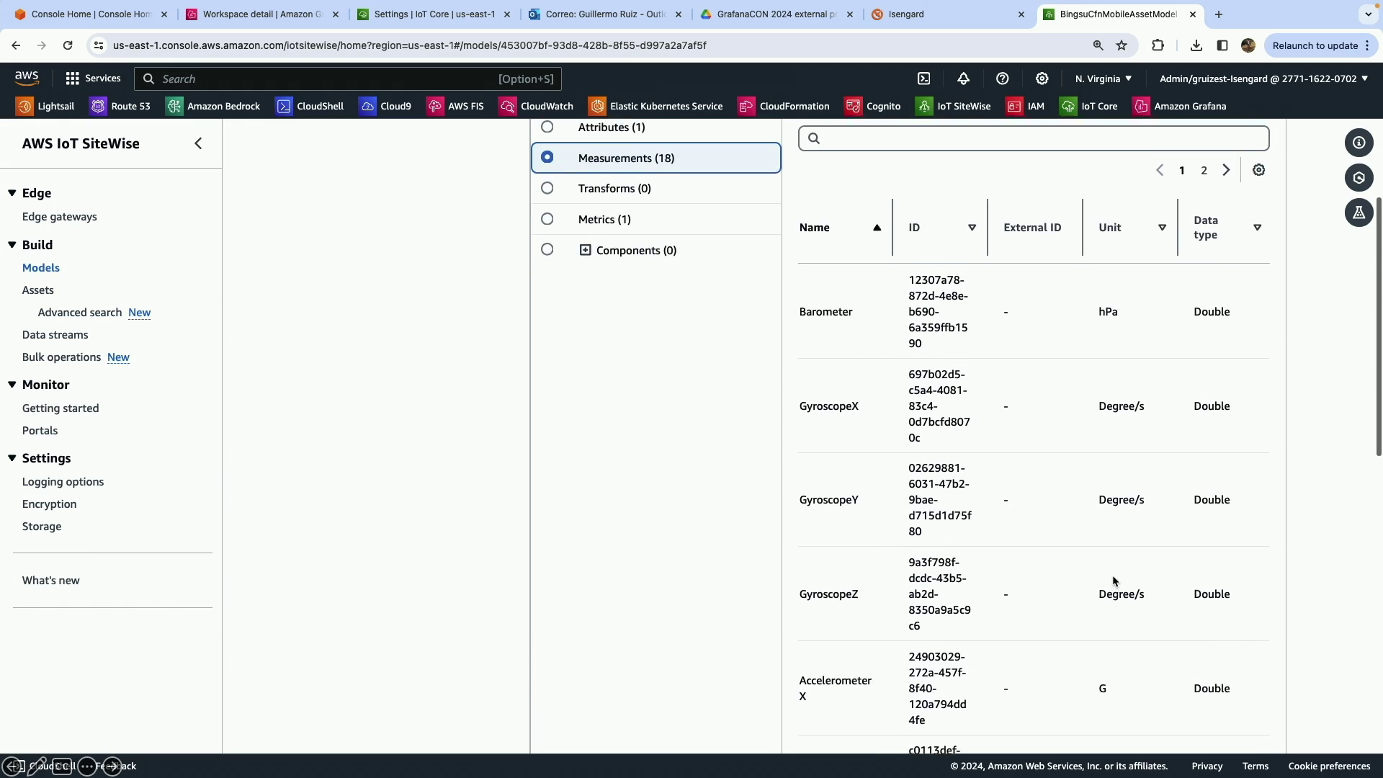
Show the bingsu-greendm stack's Outputs with the Value column widened to reveal full URLs.
click(1229, 203)
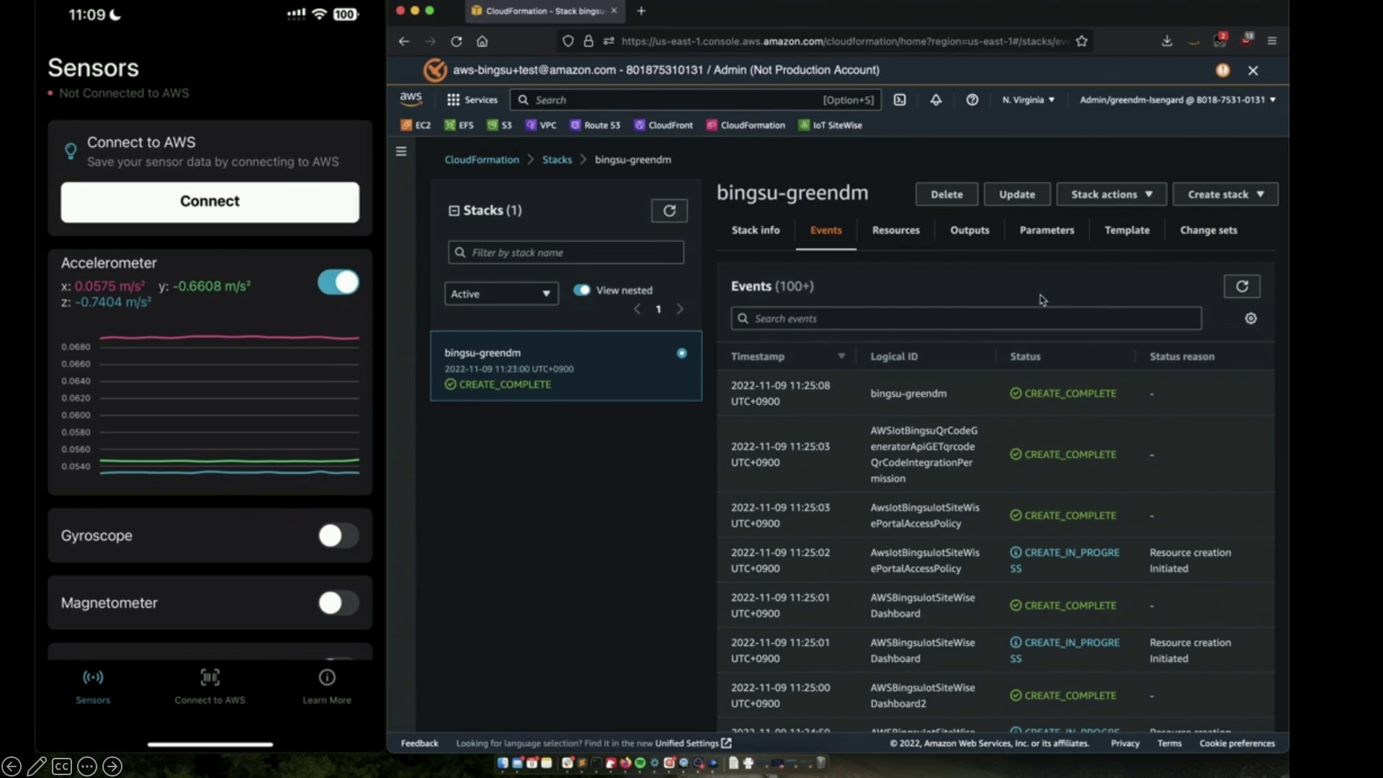
click(970, 232)
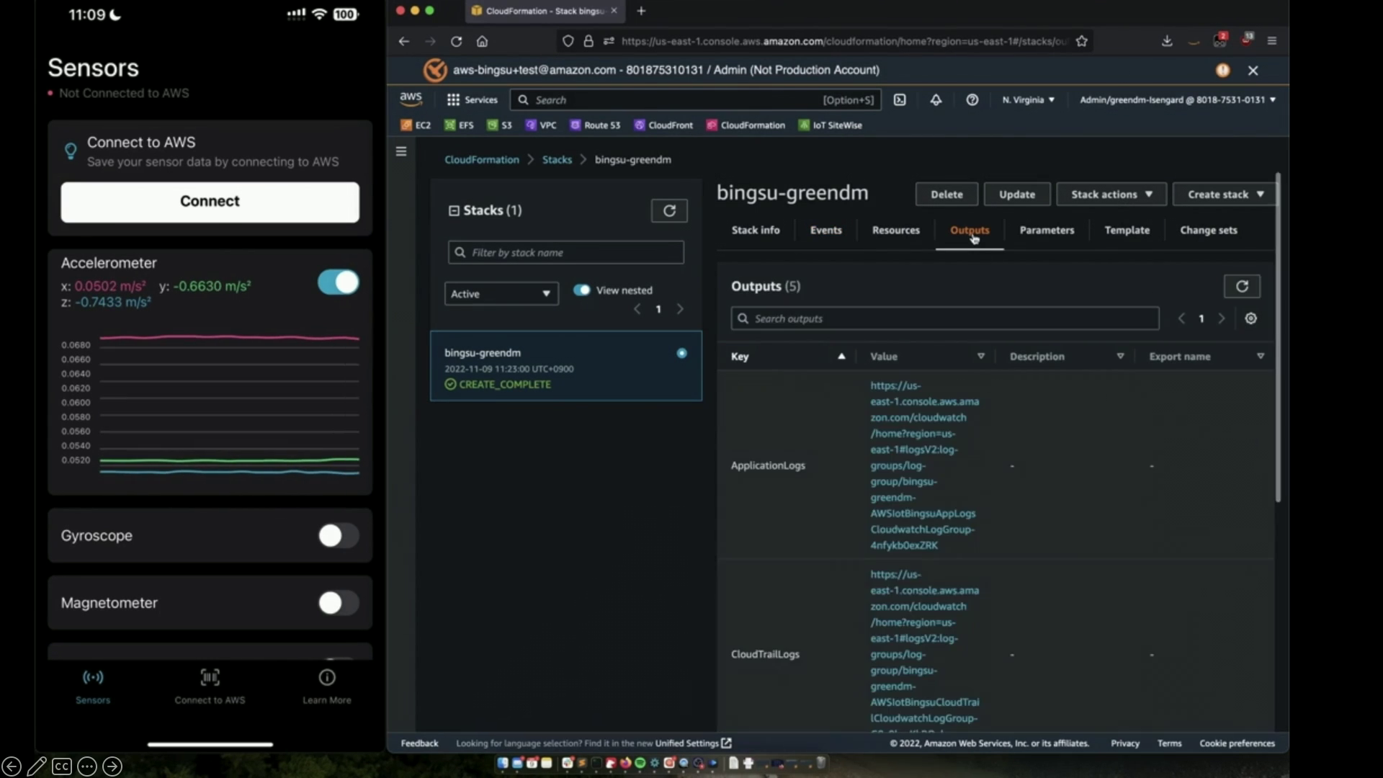
scroll(809, 510, down, 5)
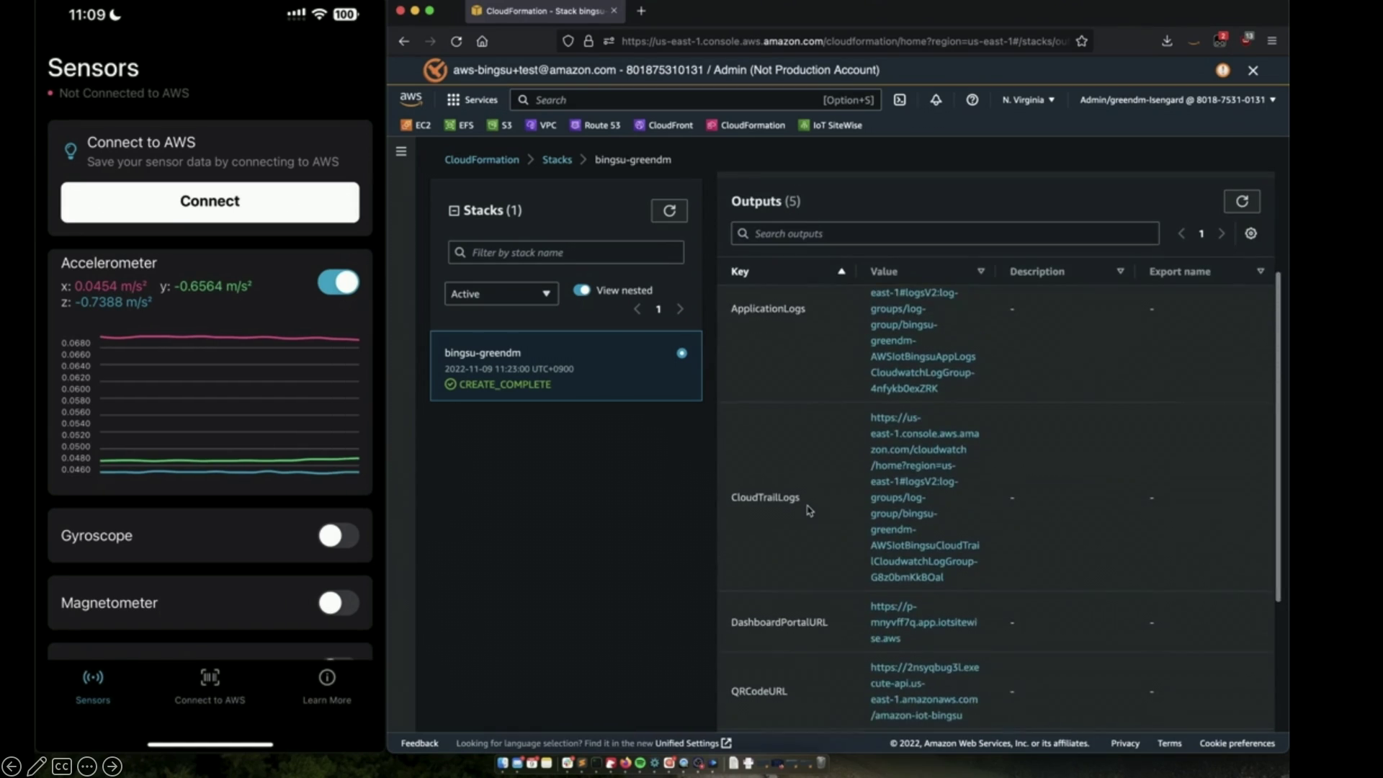
drag(1007, 271, 1153, 271)
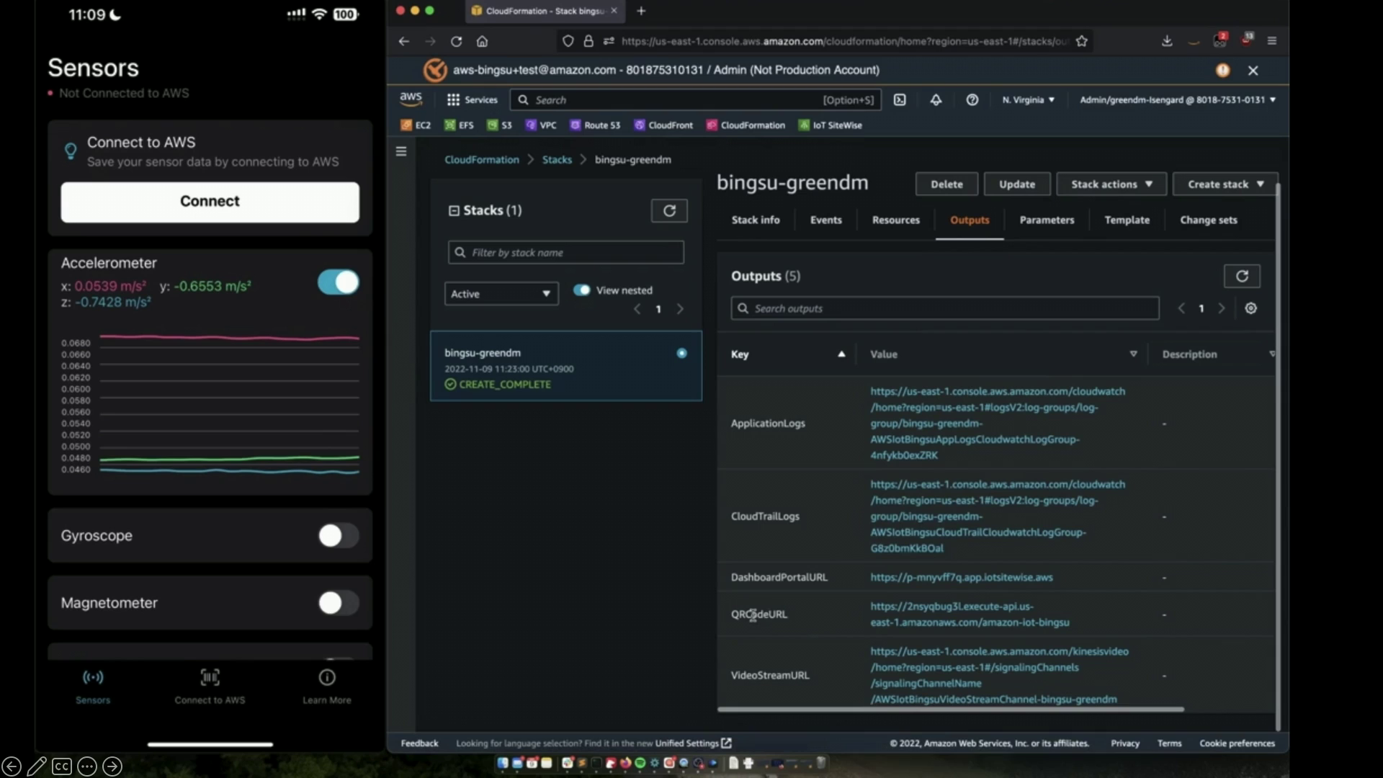
Open the QRCodeURL, DashboardPortalURL and VideoStreamURL outputs in new tabs and view the QR code page.
super+click(915, 614)
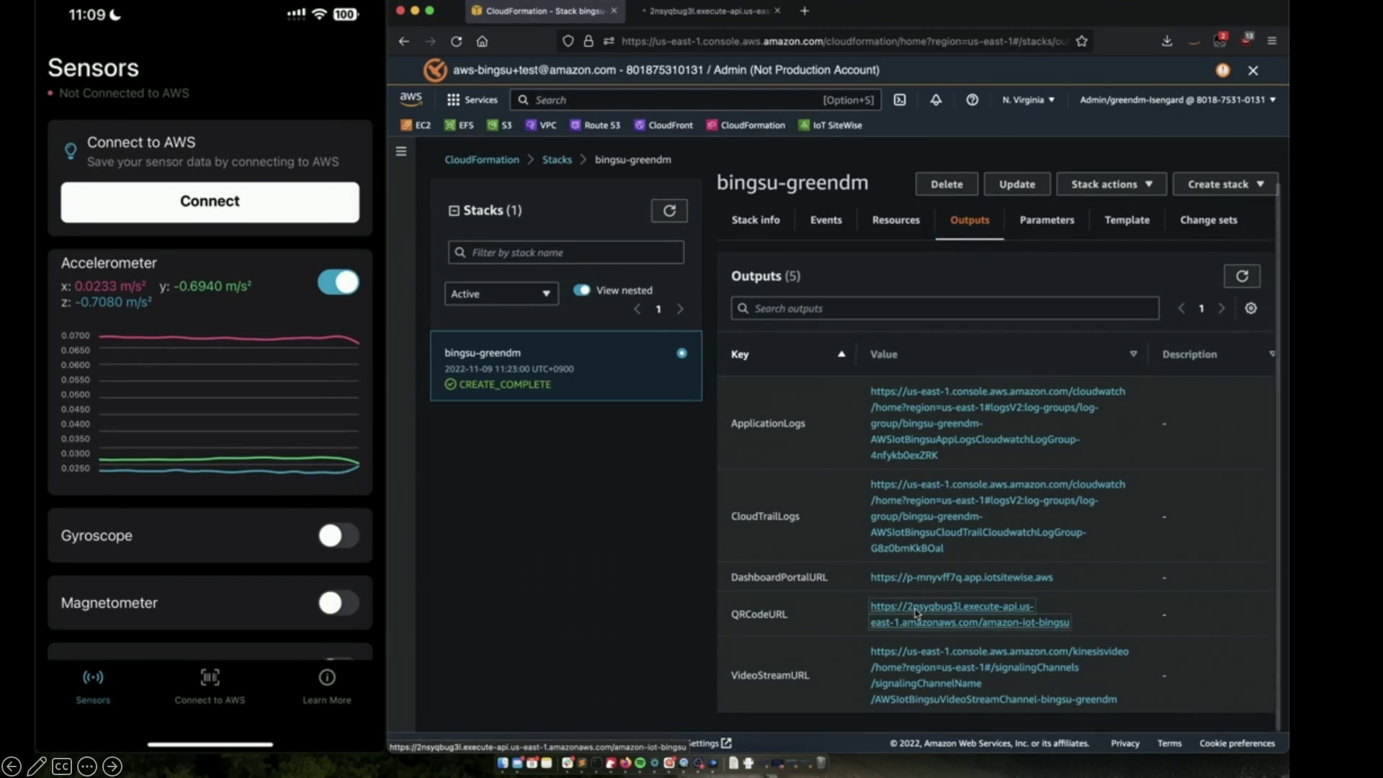
super+click(893, 580)
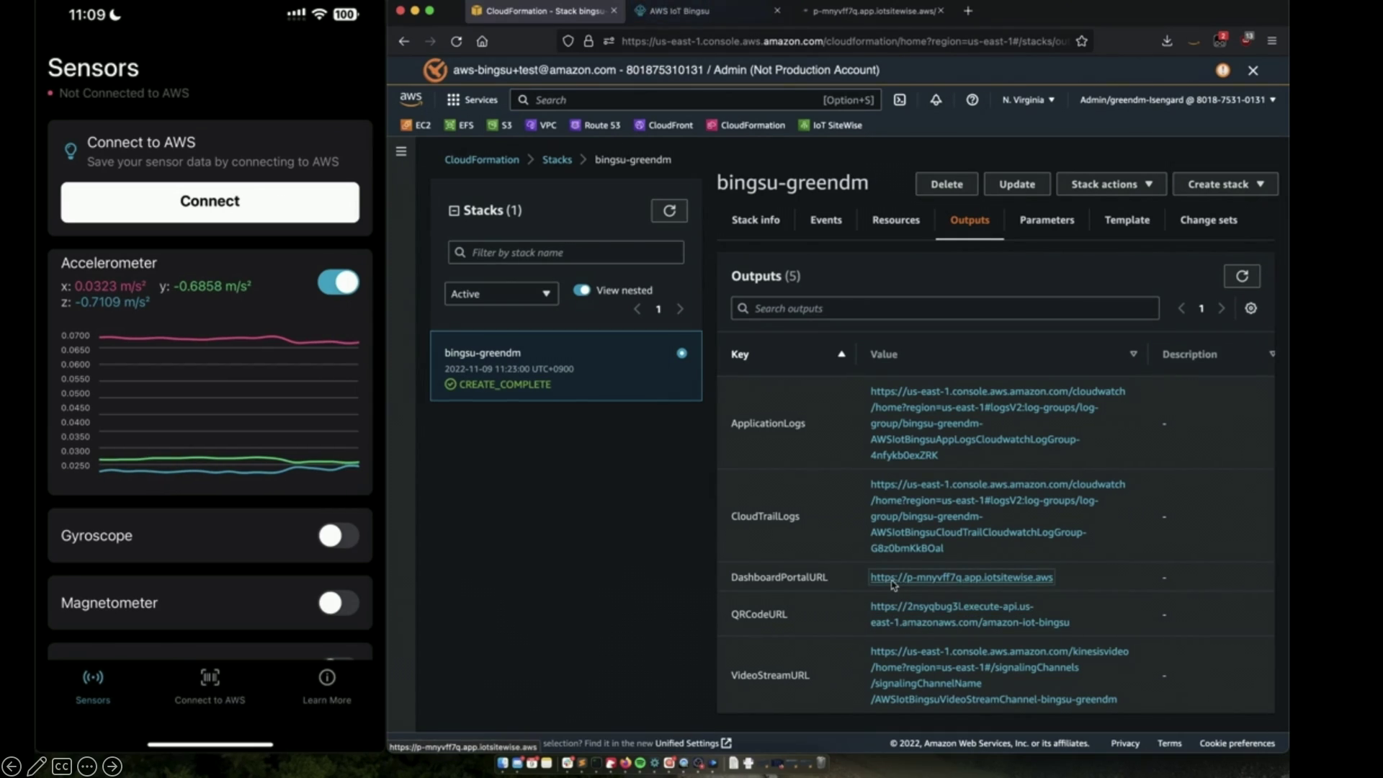
super+click(891, 654)
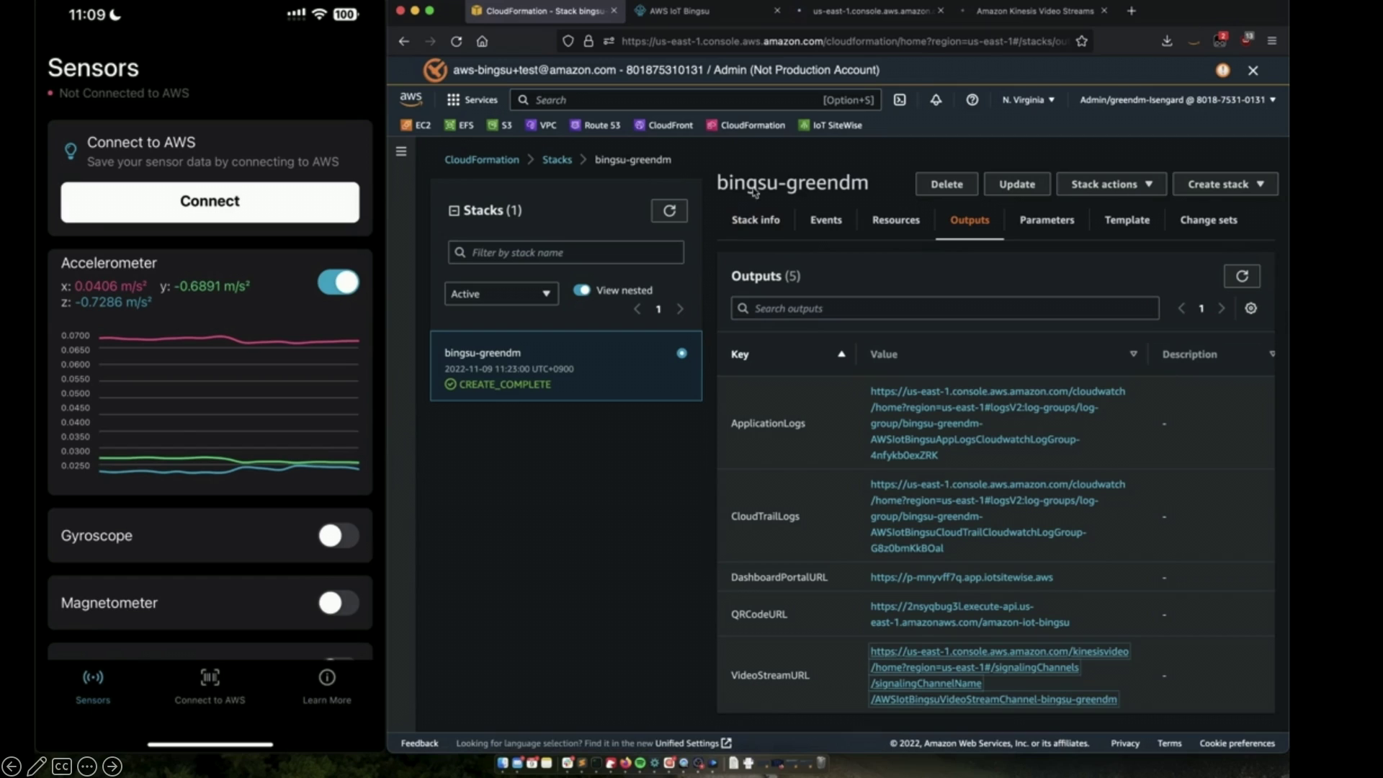
click(692, 13)
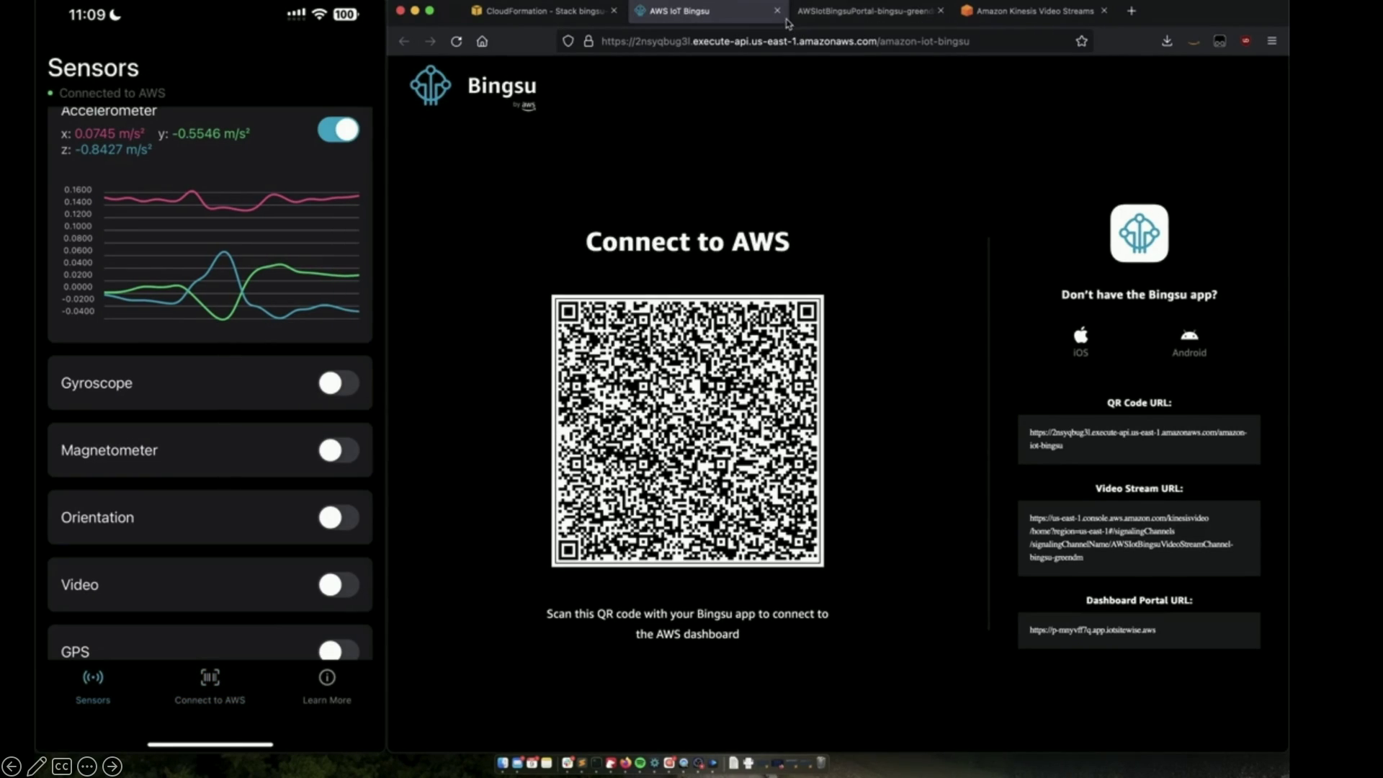
Close the QR code page, dismiss Getting started, and open the AWSIotBingsu mobile metrics Dash-1 dashboard.
click(776, 11)
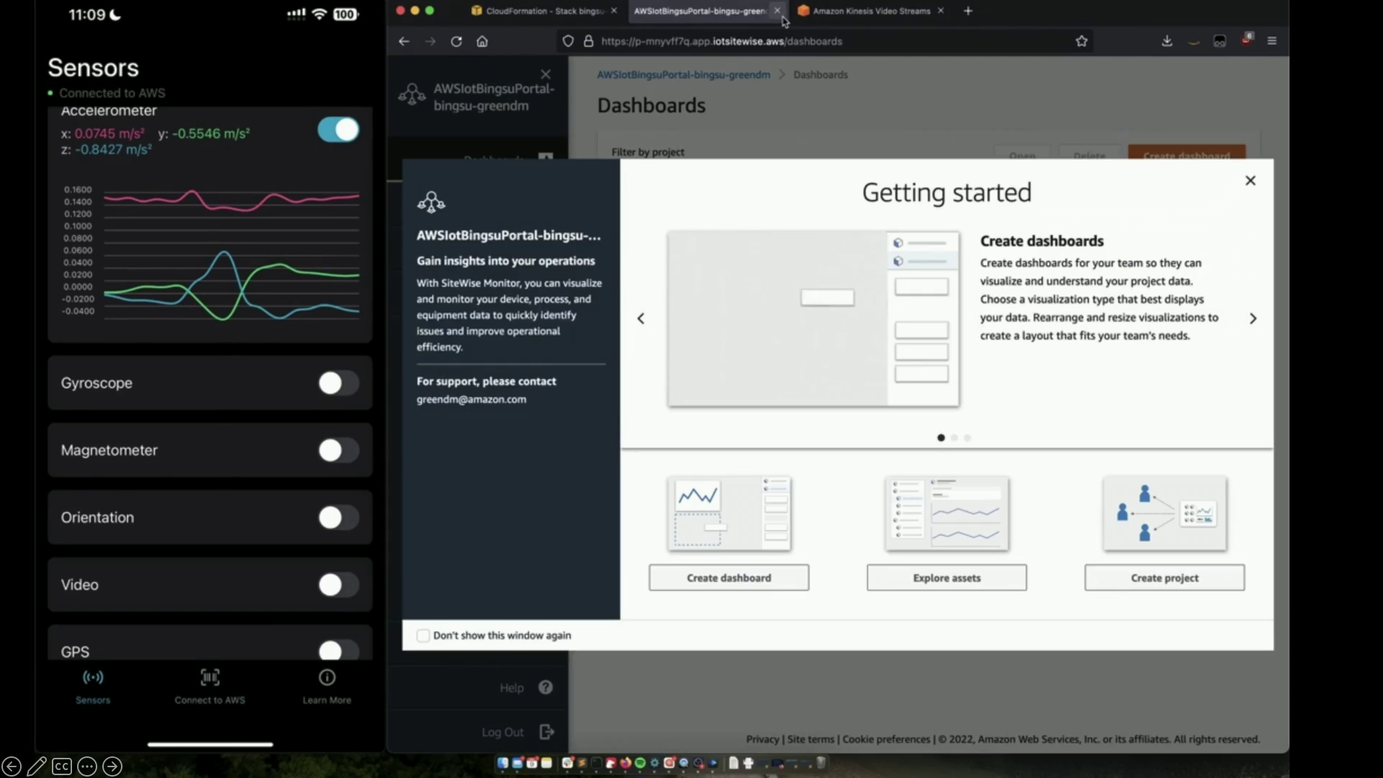
click(1249, 180)
click(694, 292)
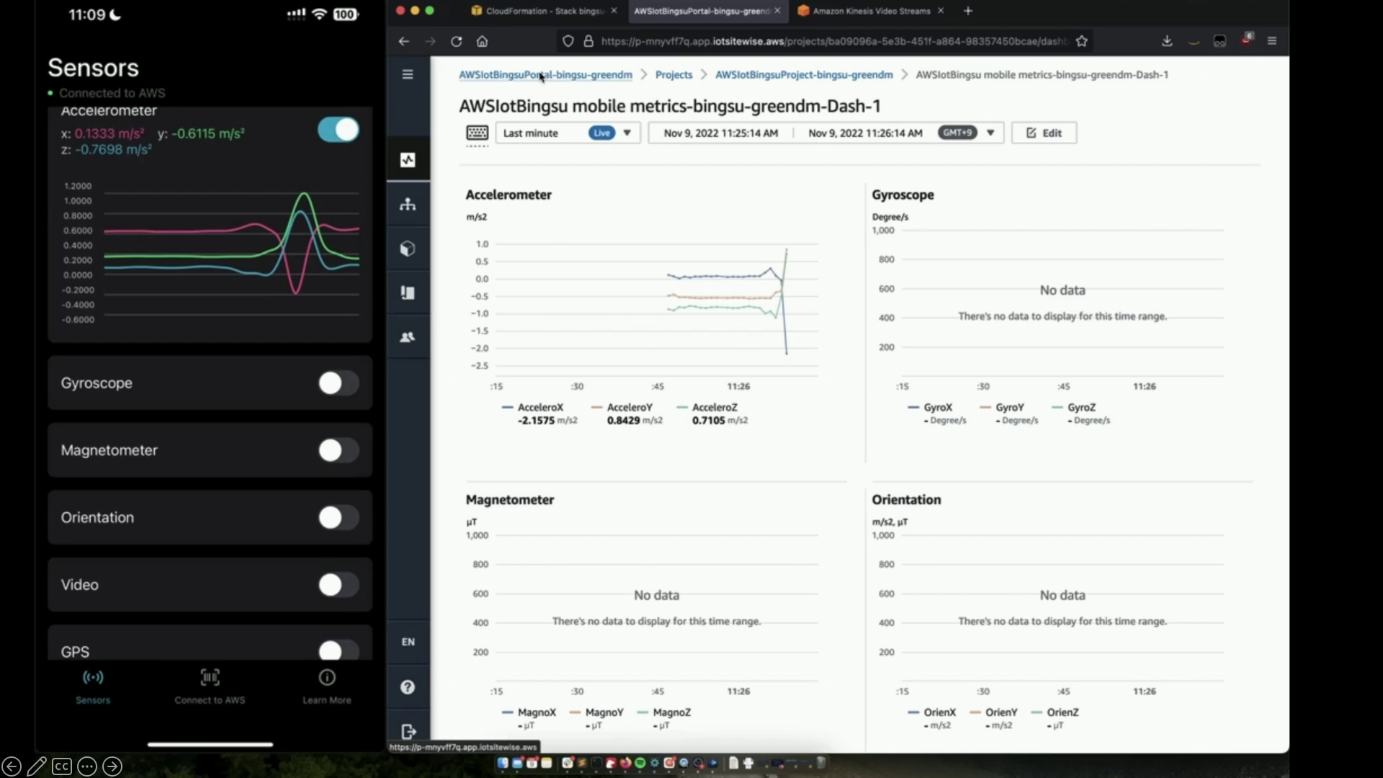
Turn on the phone's Gyroscope, Magnetometer, Orientation and GPS sensors.
scroll(208, 432, down, 2)
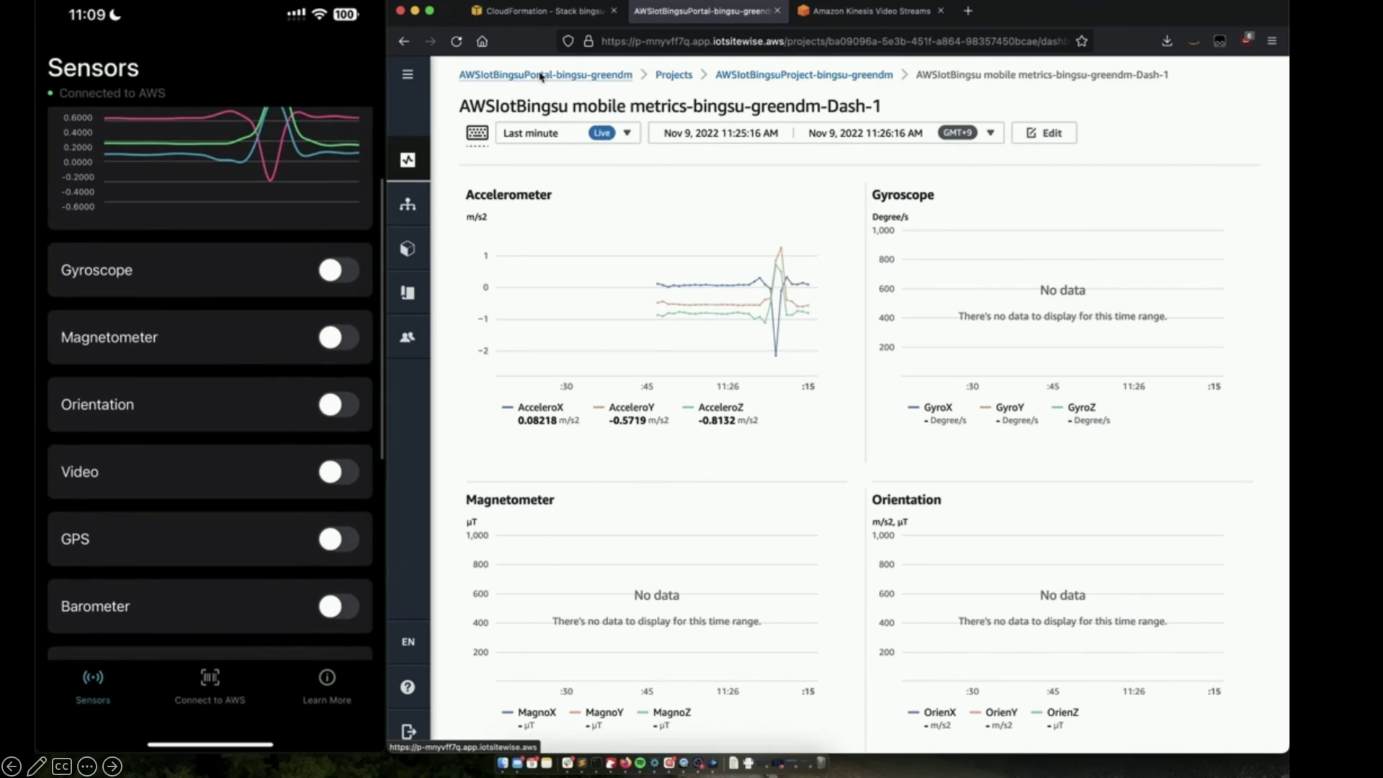
click(338, 270)
scroll(209, 432, down, 4)
click(337, 317)
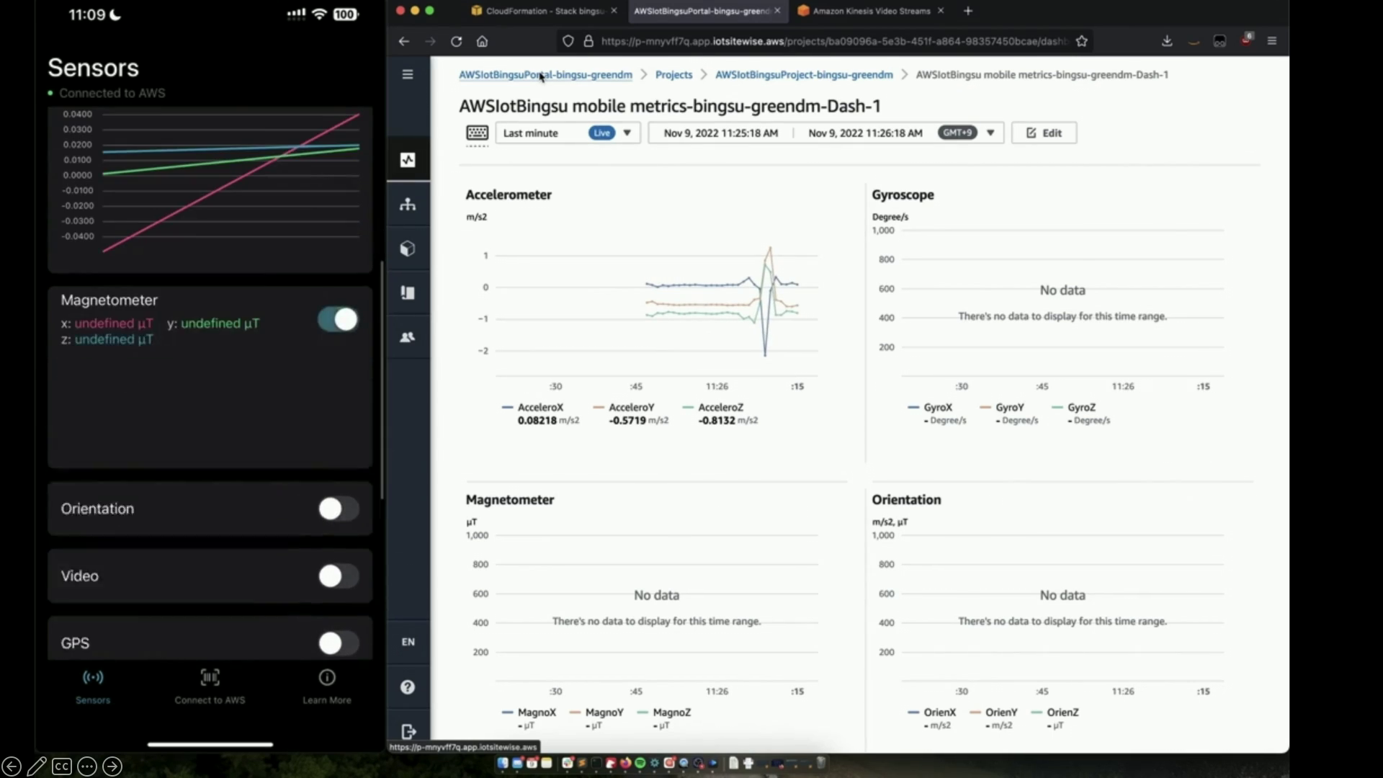
scroll(208, 433, down, 3)
click(337, 334)
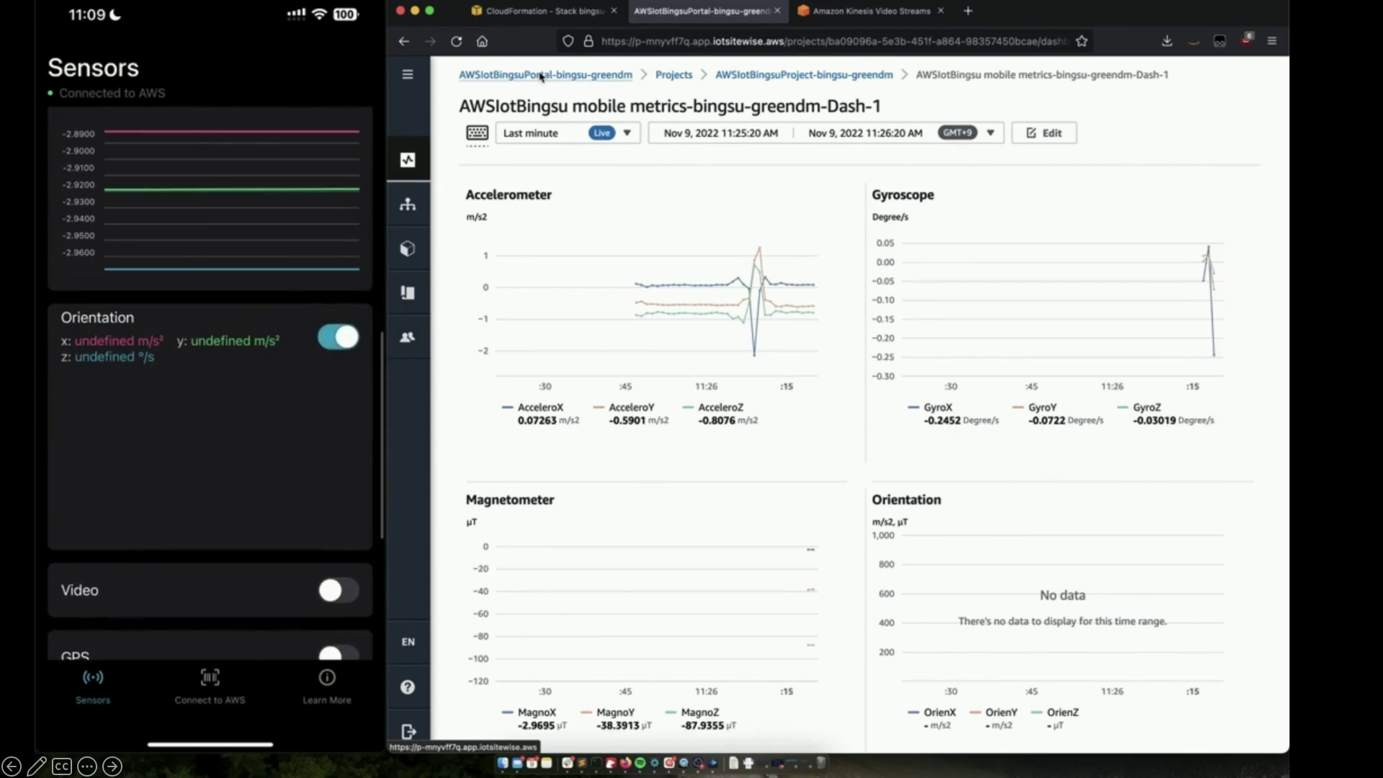
scroll(209, 433, down, 5)
click(339, 394)
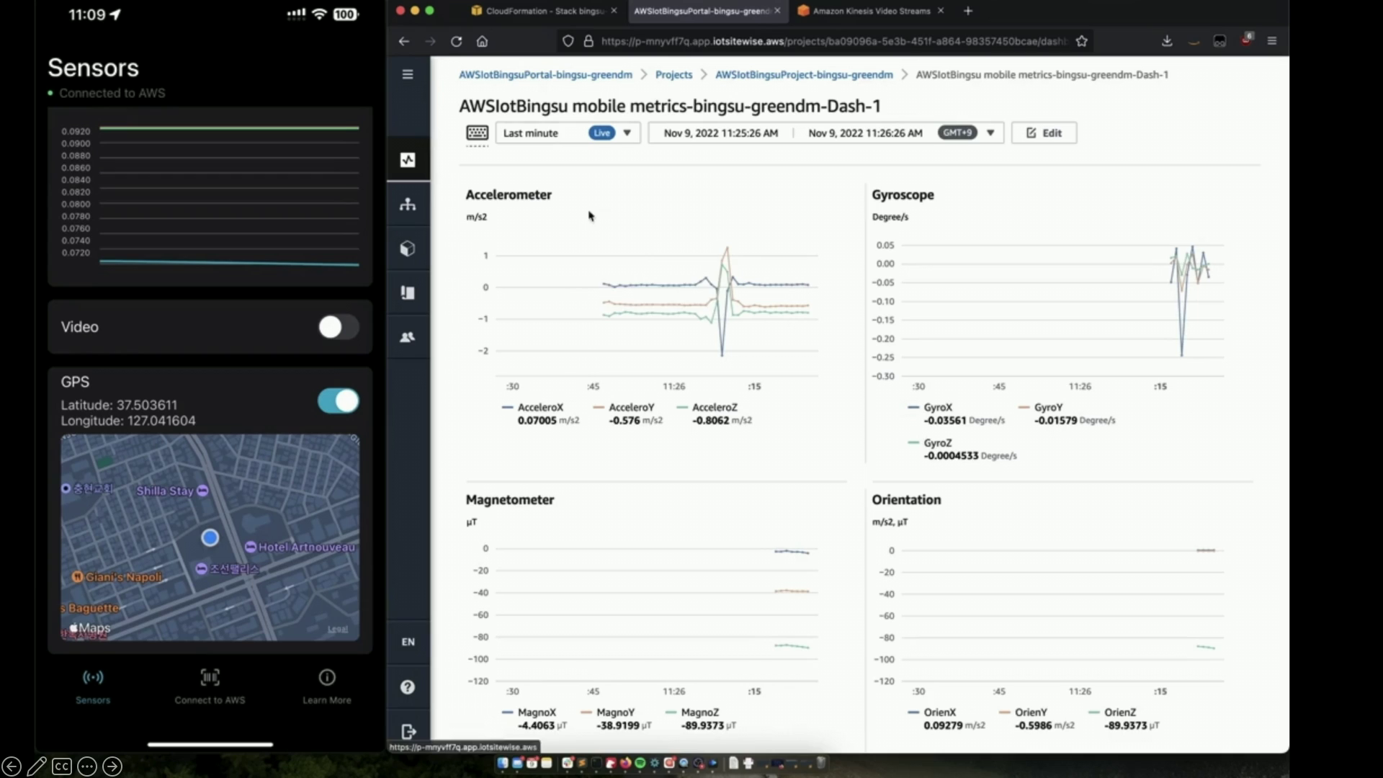
Scroll Dash-1 to check the new gyroscope, magnetometer and orientation charts.
scroll(850, 518, down, 2)
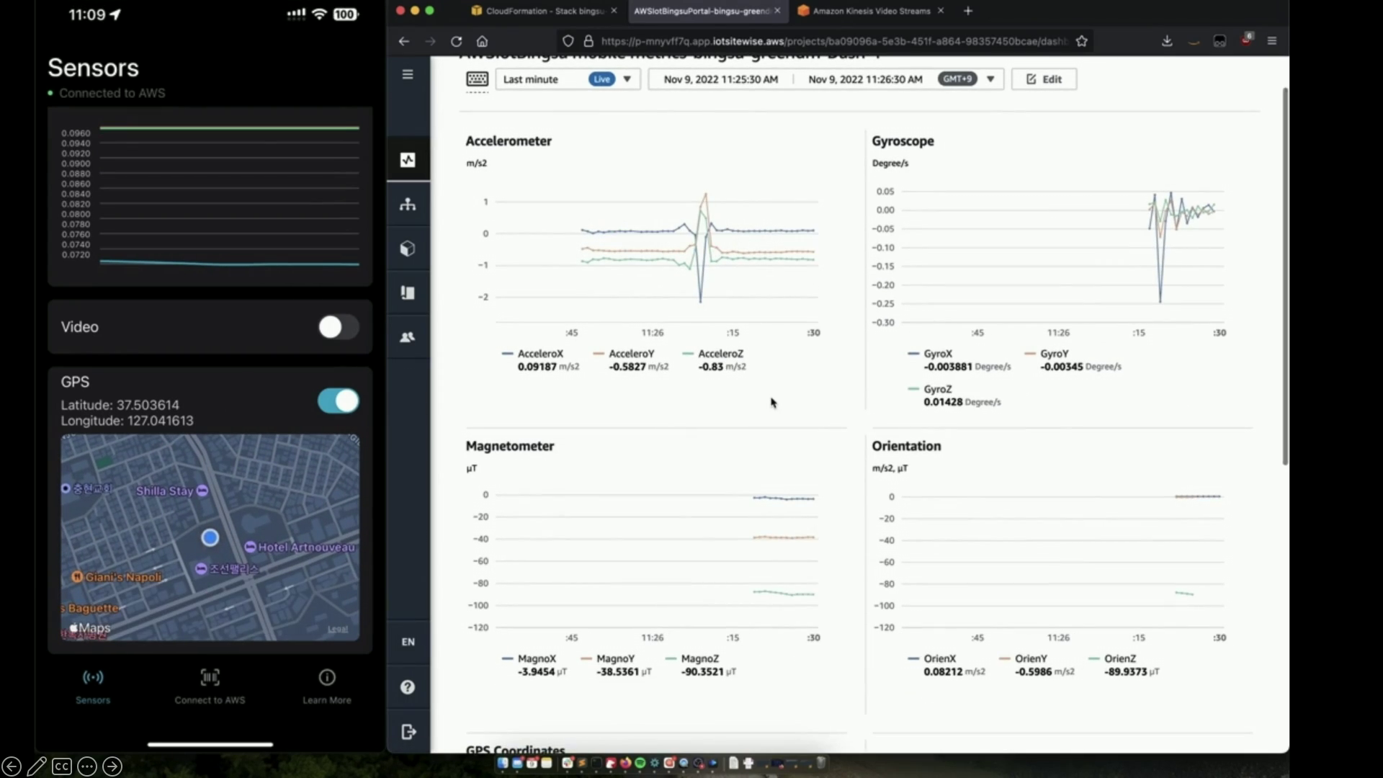
scroll(773, 403, down, 5)
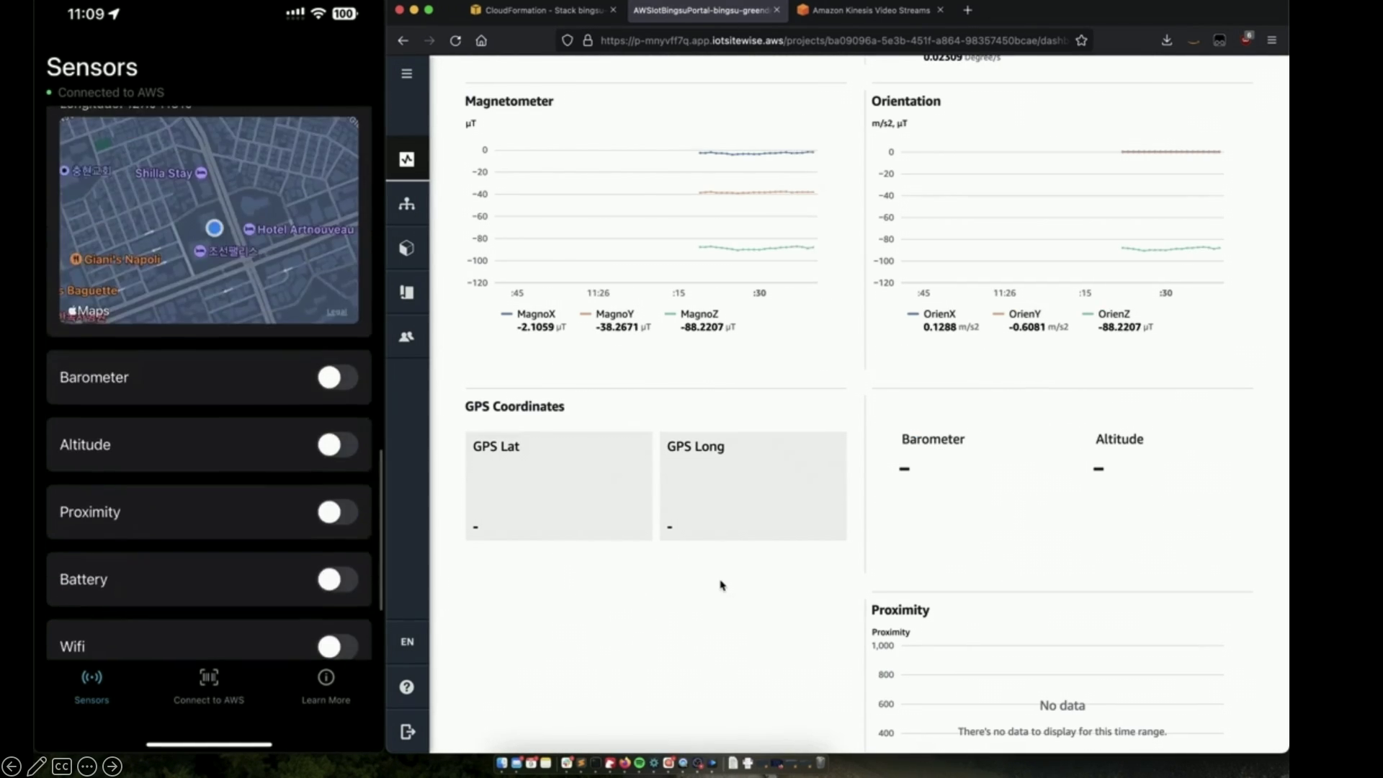
scroll(721, 586, down, 3)
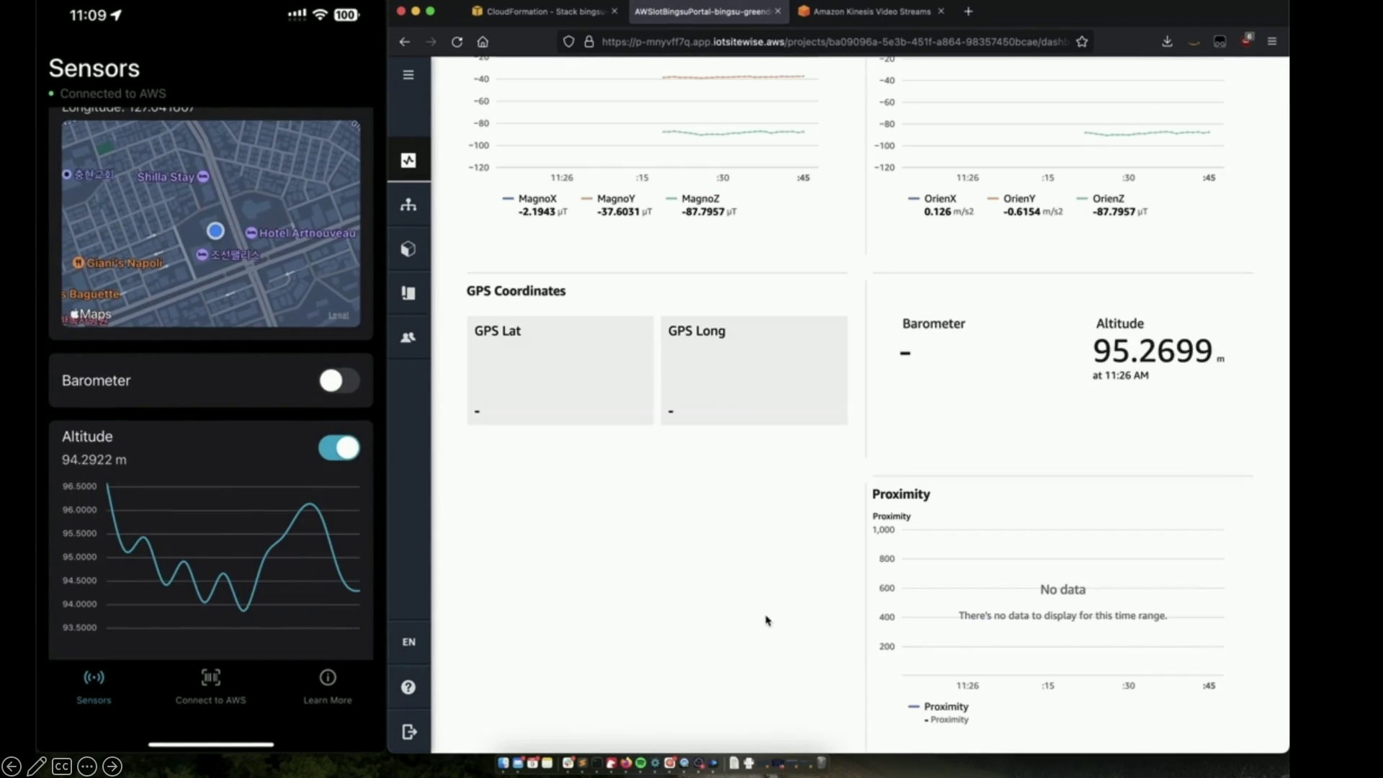
scroll(614, 537, up, 10)
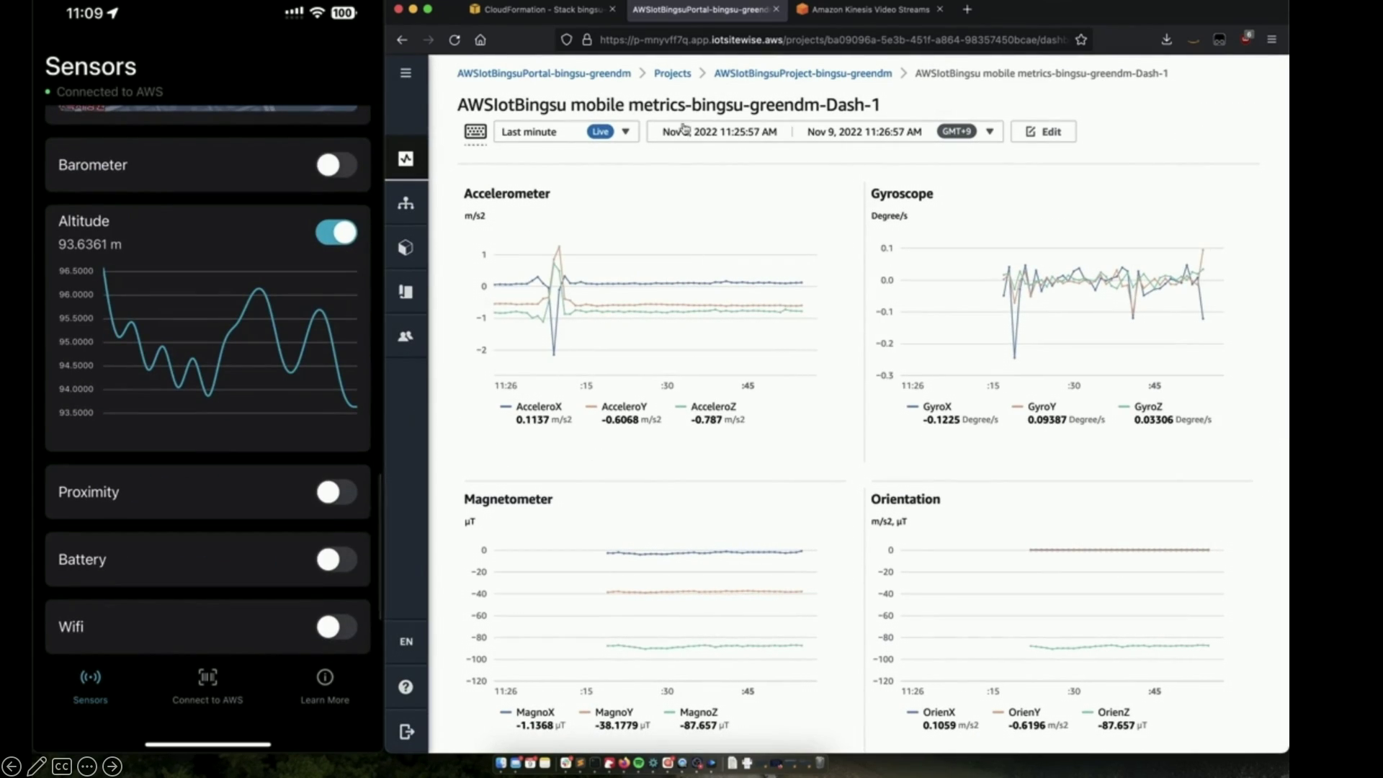
Return to the bingsu-greendm project page and open the Dash-2 mobile metrics dashboard.
click(750, 73)
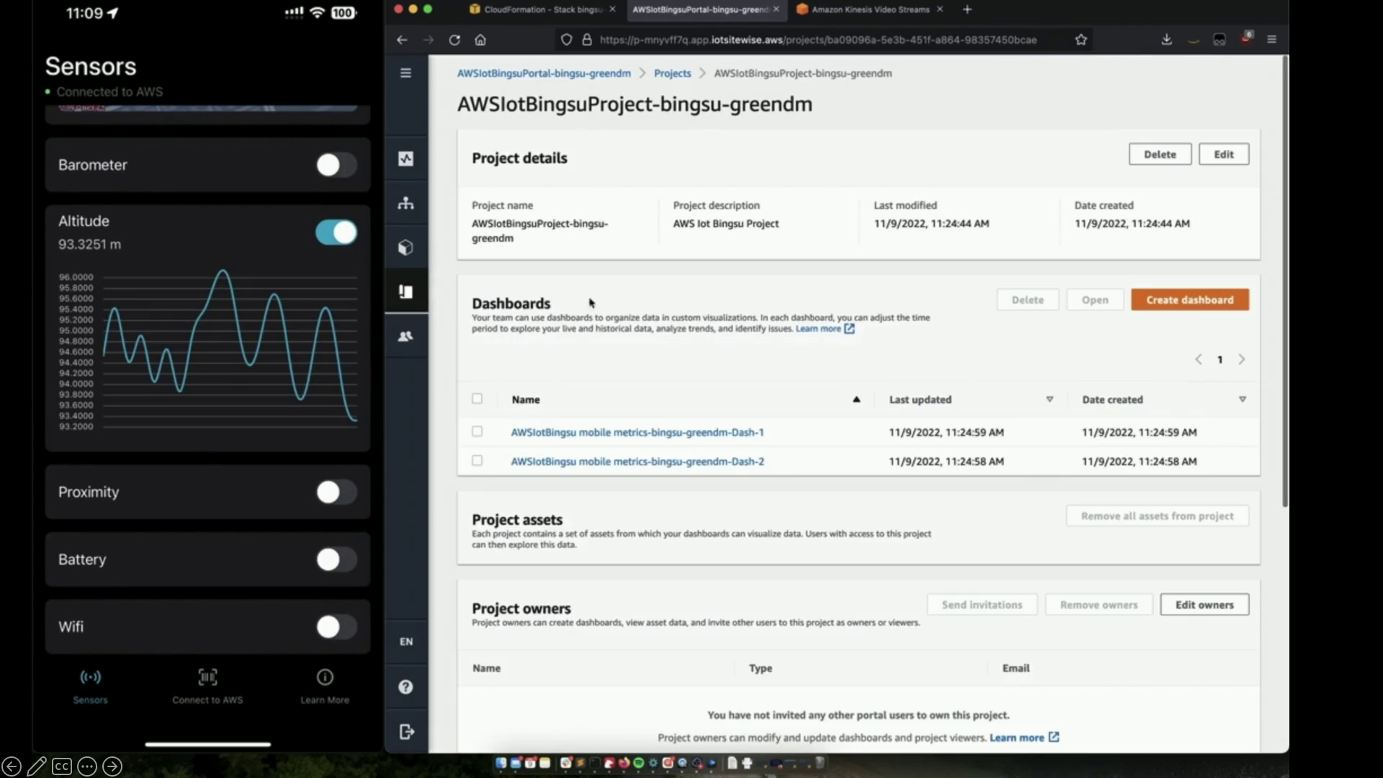
click(664, 465)
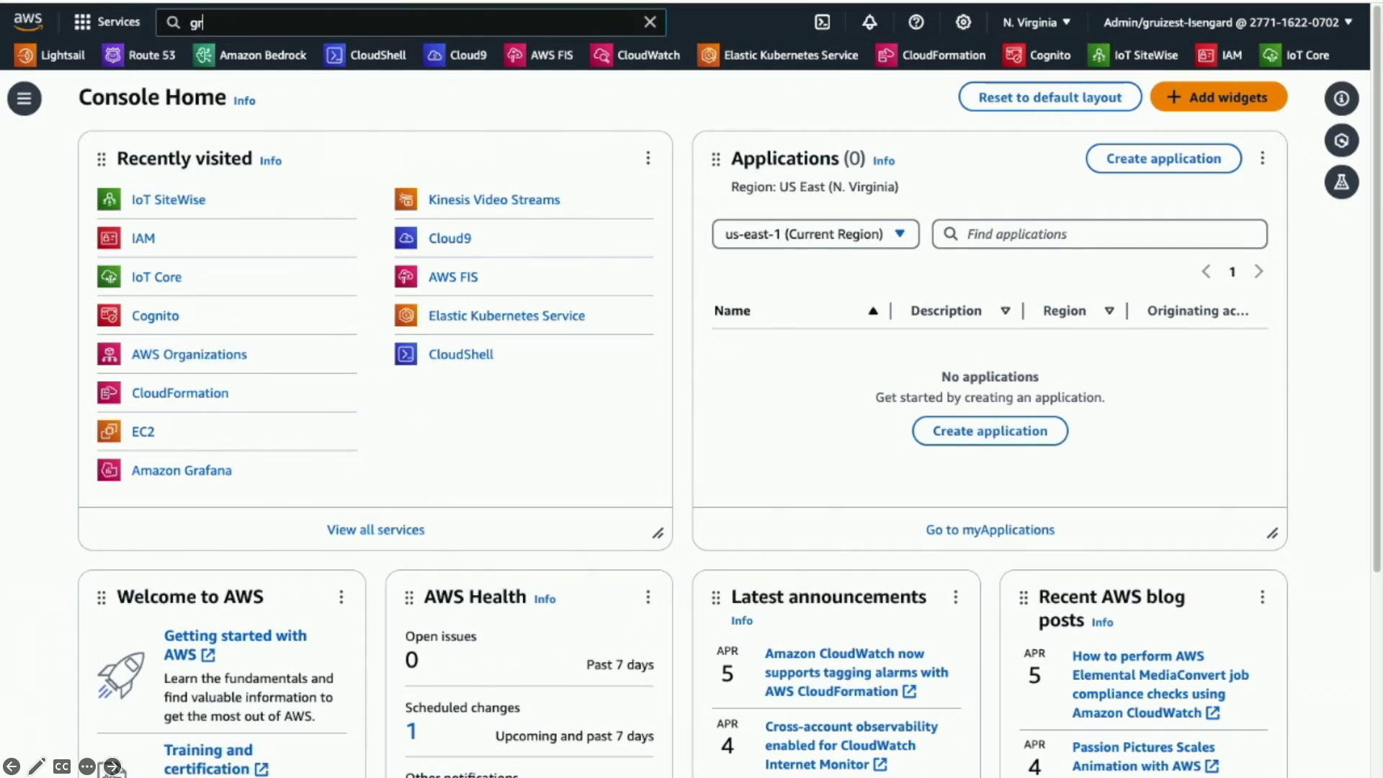
Star Amazon Grafana from the service search, open it in a new tab, and start a new workspace.
text(afa)
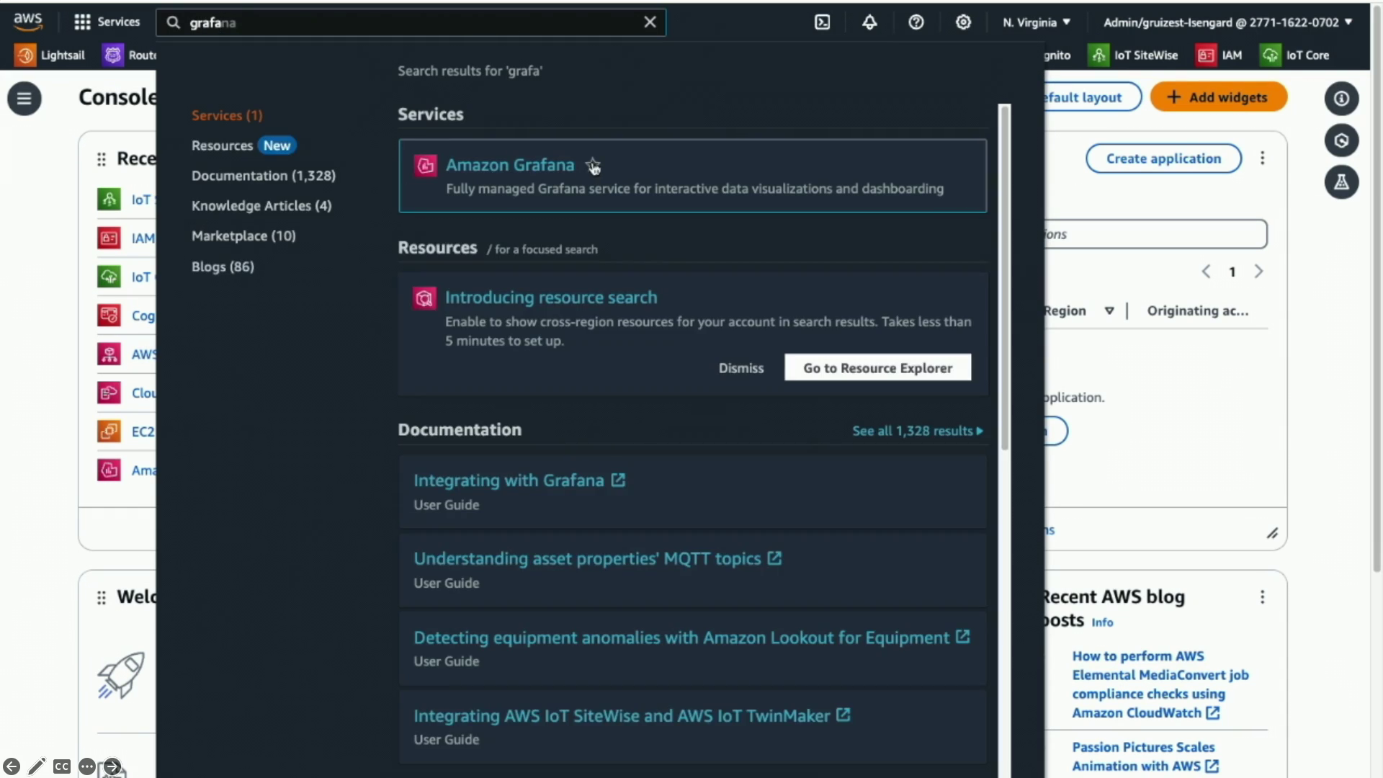
click(592, 166)
right_click(1297, 56)
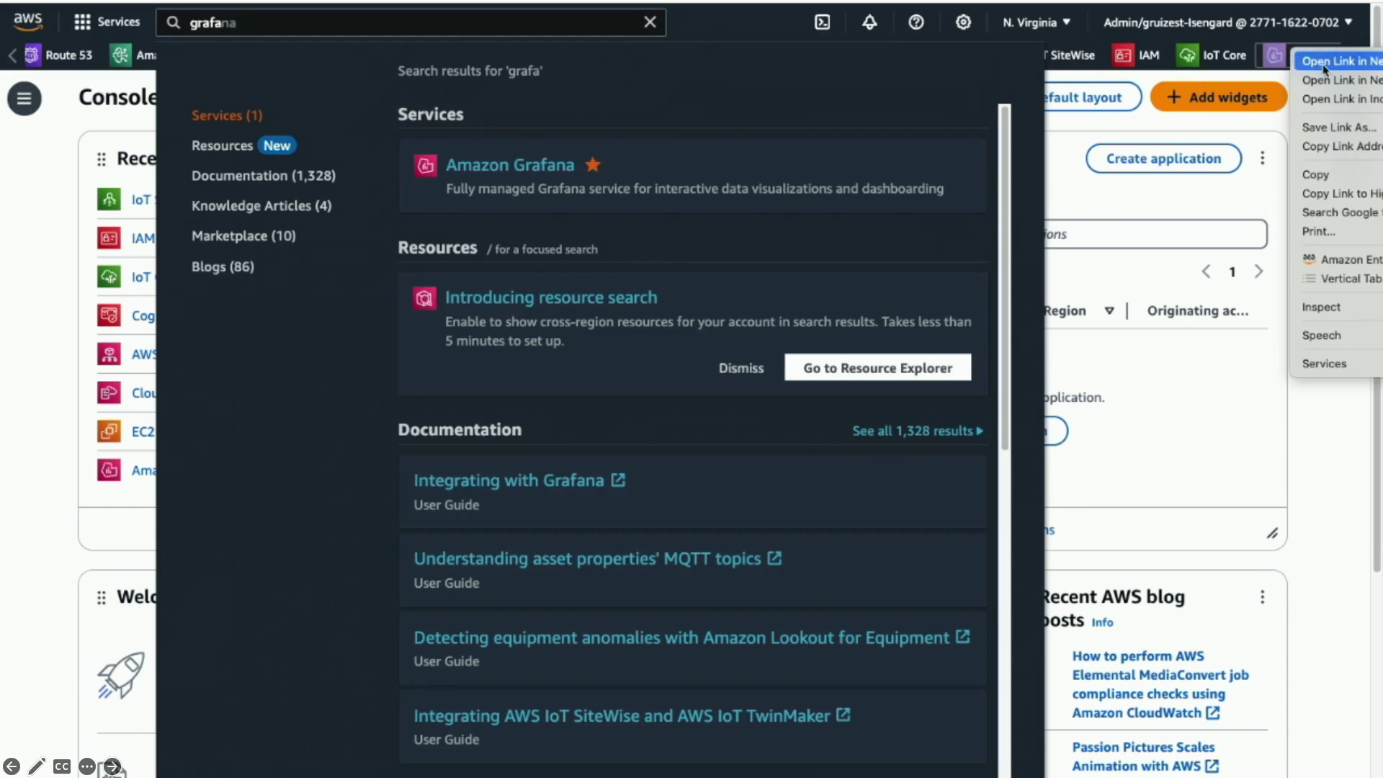
click(1324, 62)
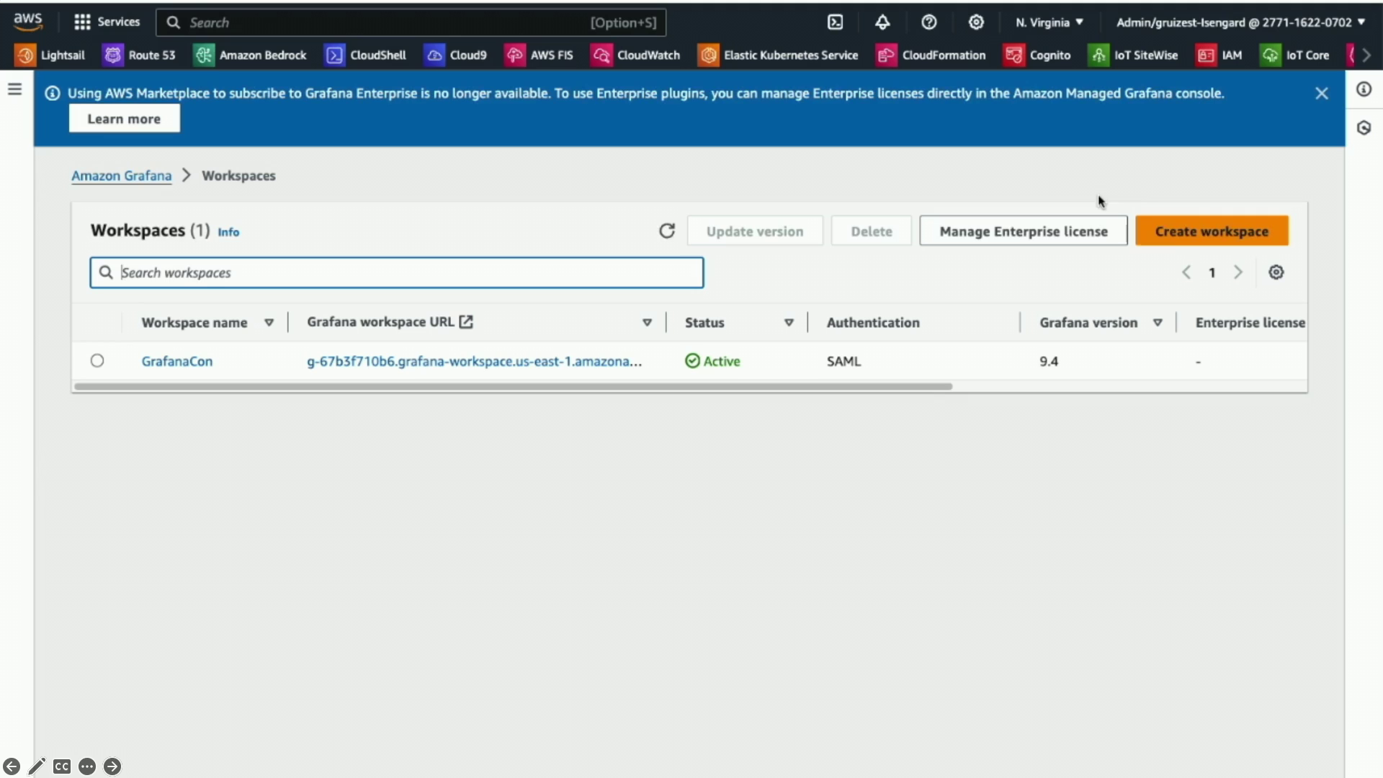
click(1192, 233)
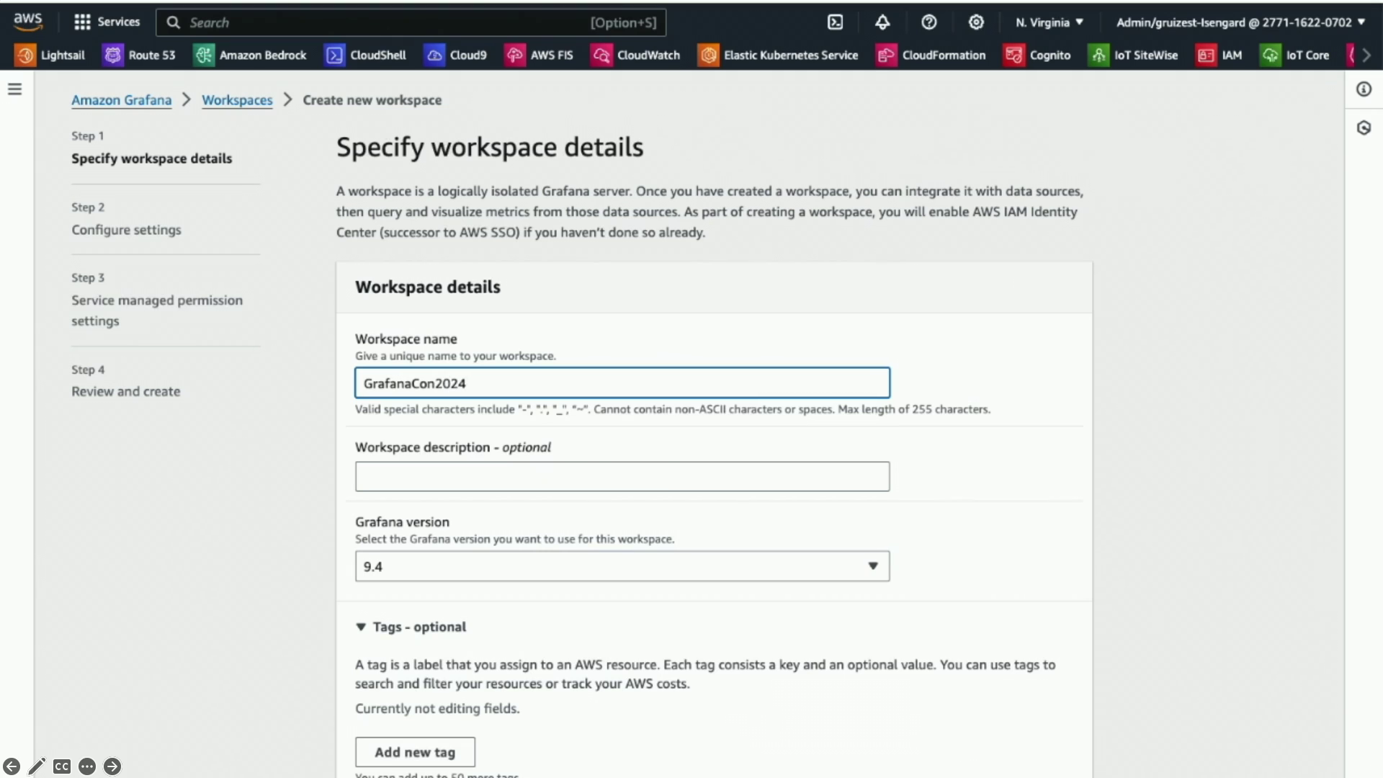
Choose SAML authentication and enable Grafana alerting and plugin management for the workspace.
key(Return)
click(361, 404)
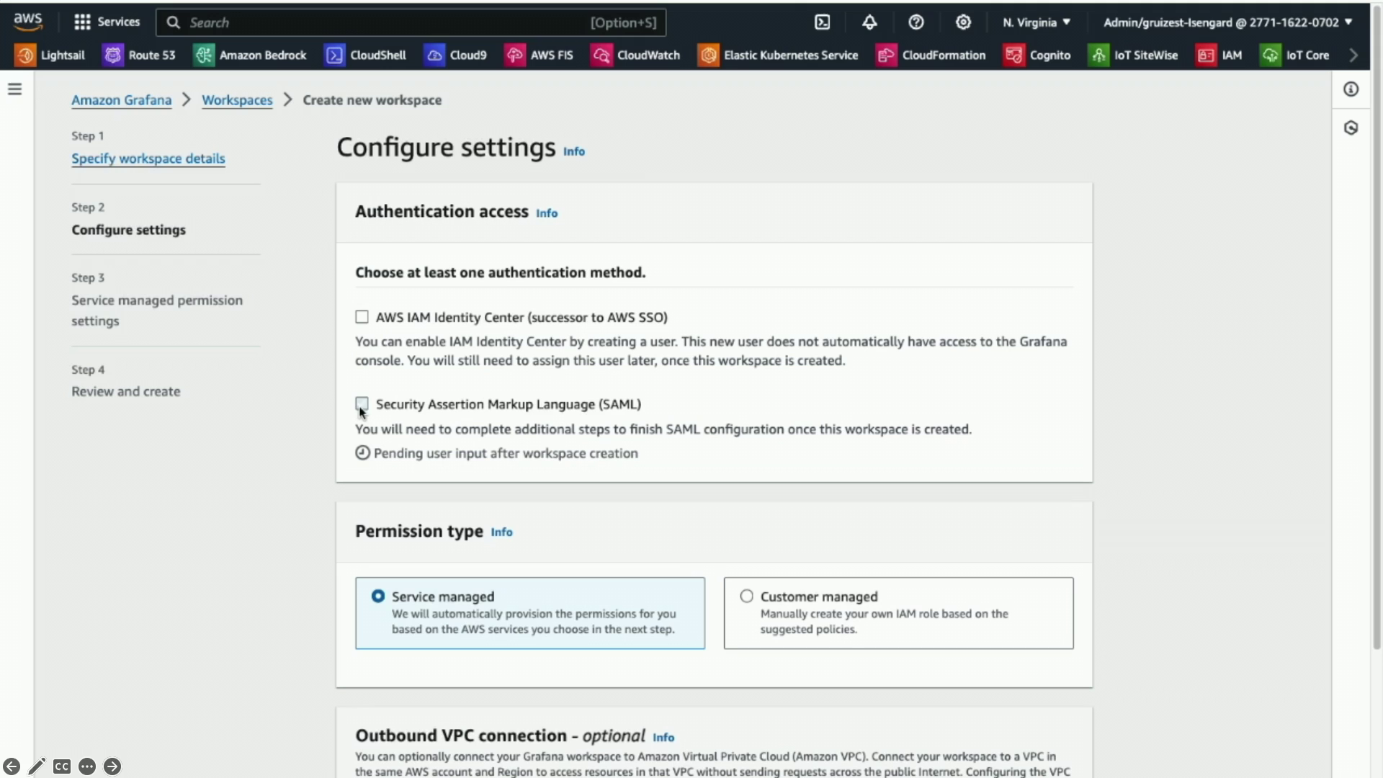
scroll(713, 432, down, 5)
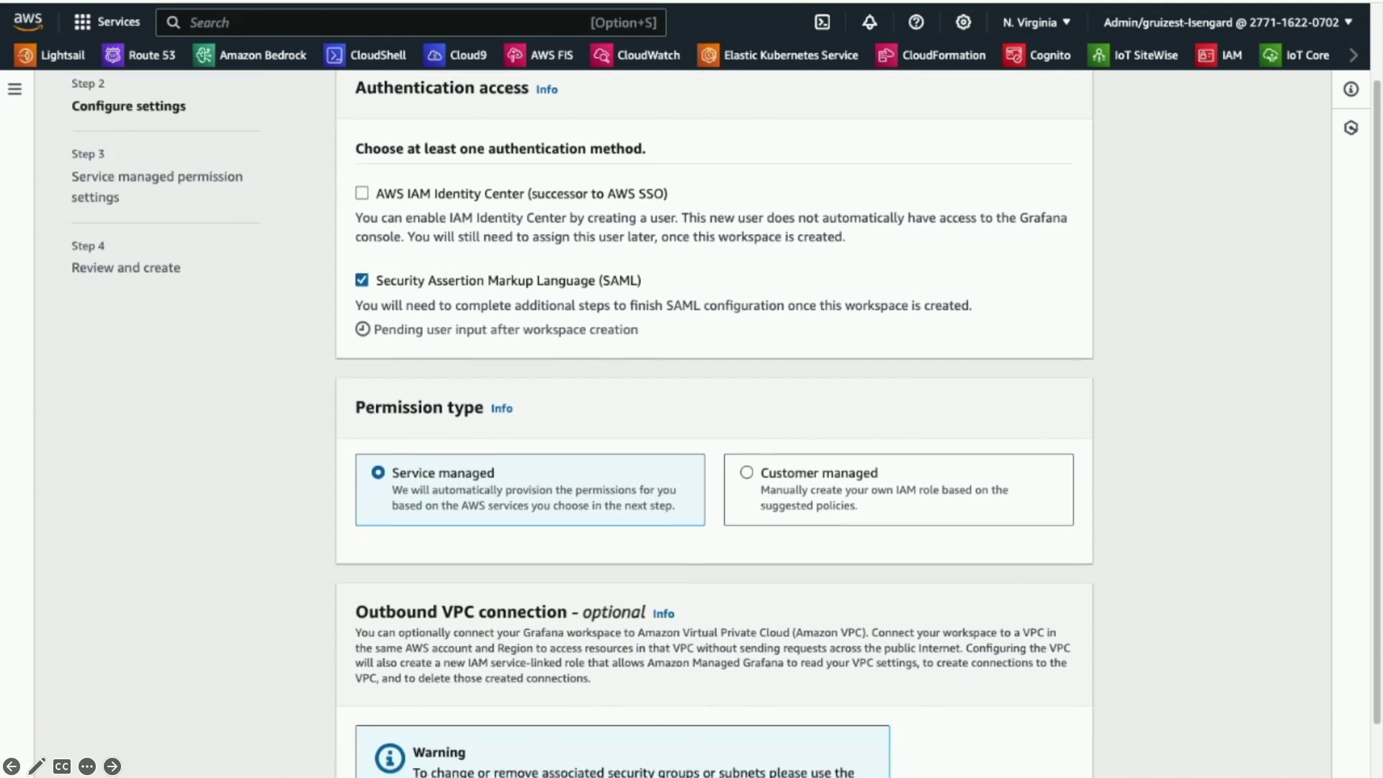
scroll(463, 721, down, 3)
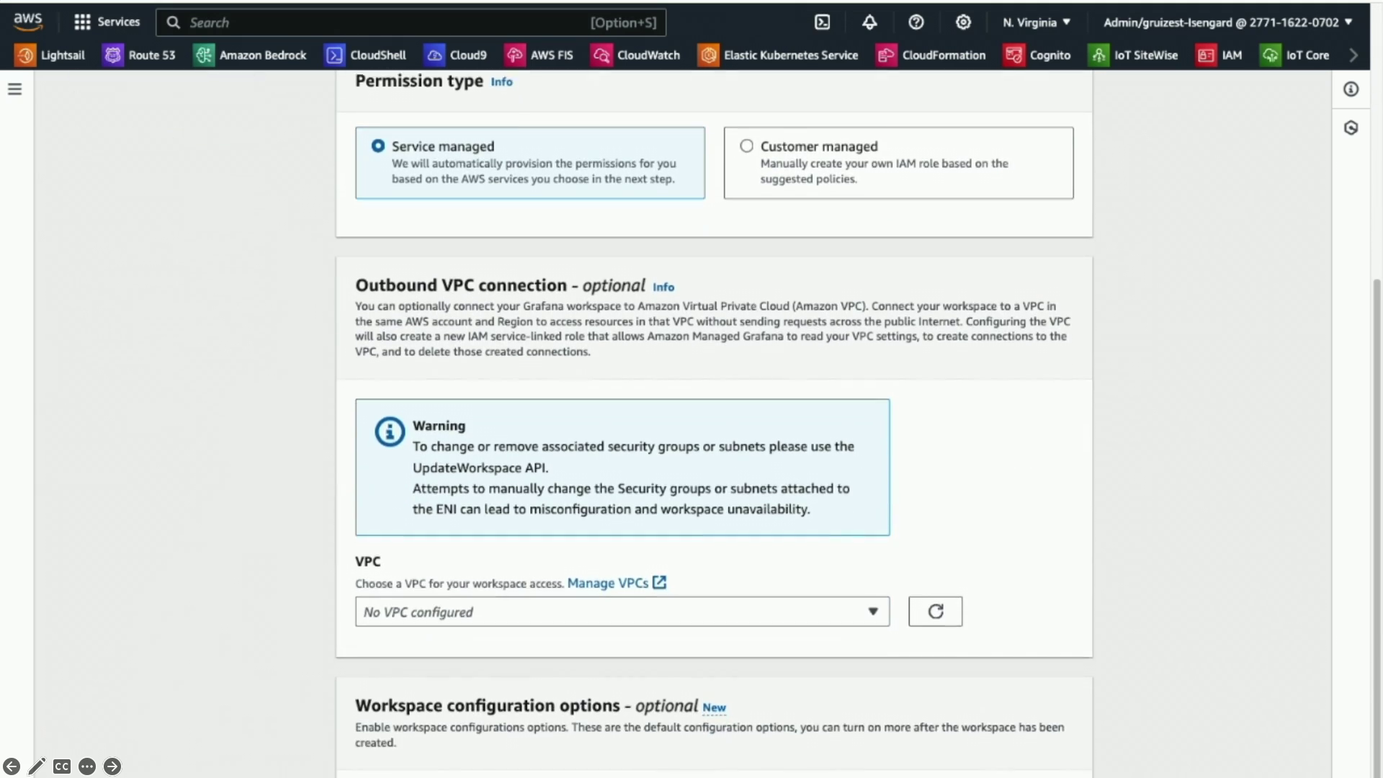
click(363, 641)
click(364, 723)
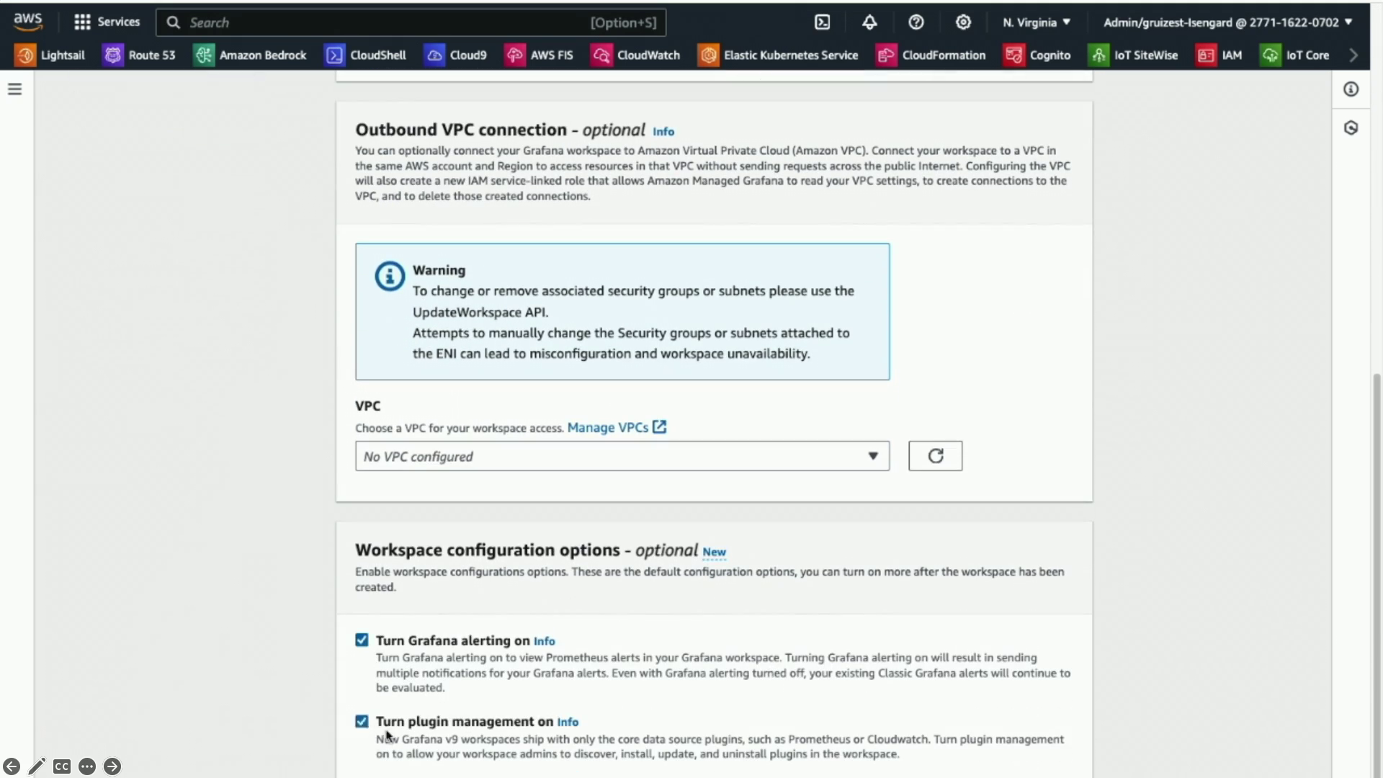
scroll(367, 728, down, 1)
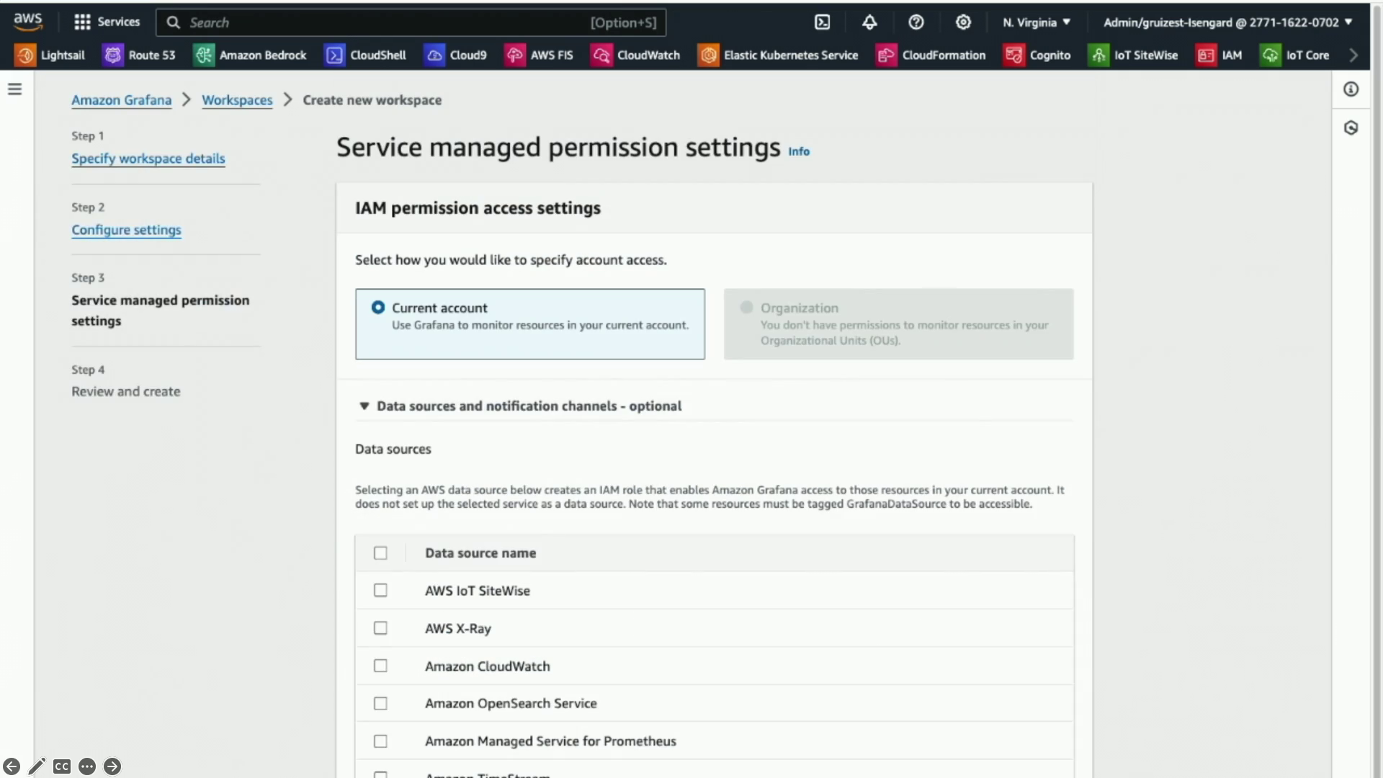
Enable all AWS data sources, create the workspace, and select its workspace ID in the URL.
click(381, 554)
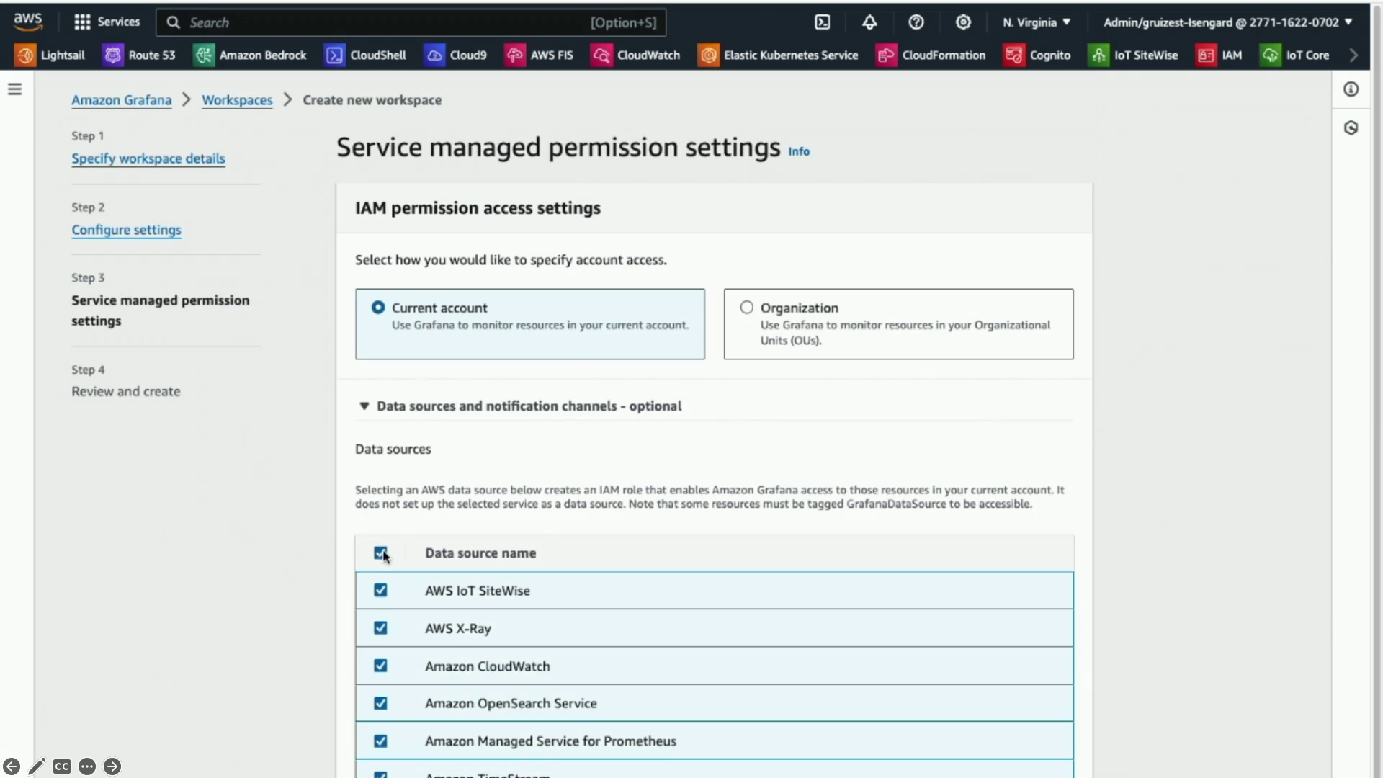
scroll(713, 432, down, 2)
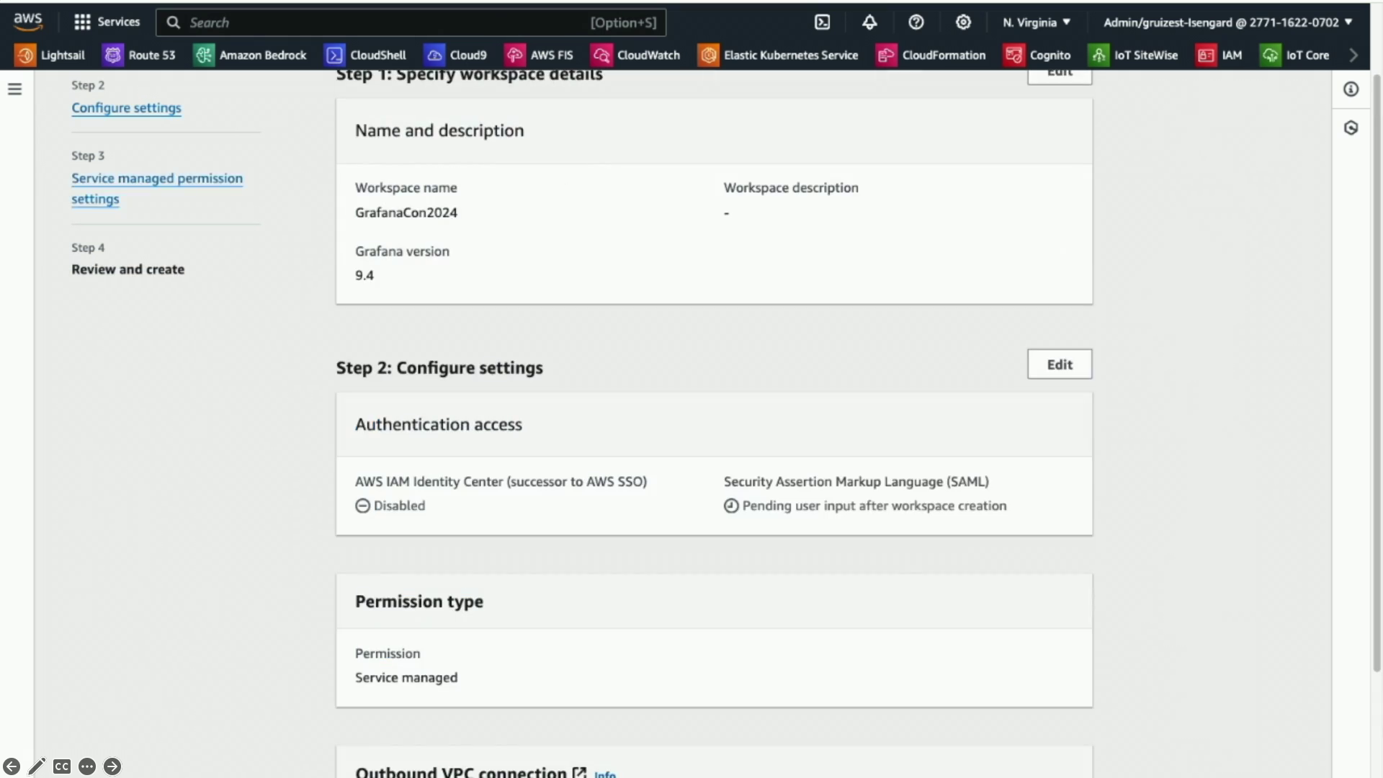
scroll(713, 433, down, 5)
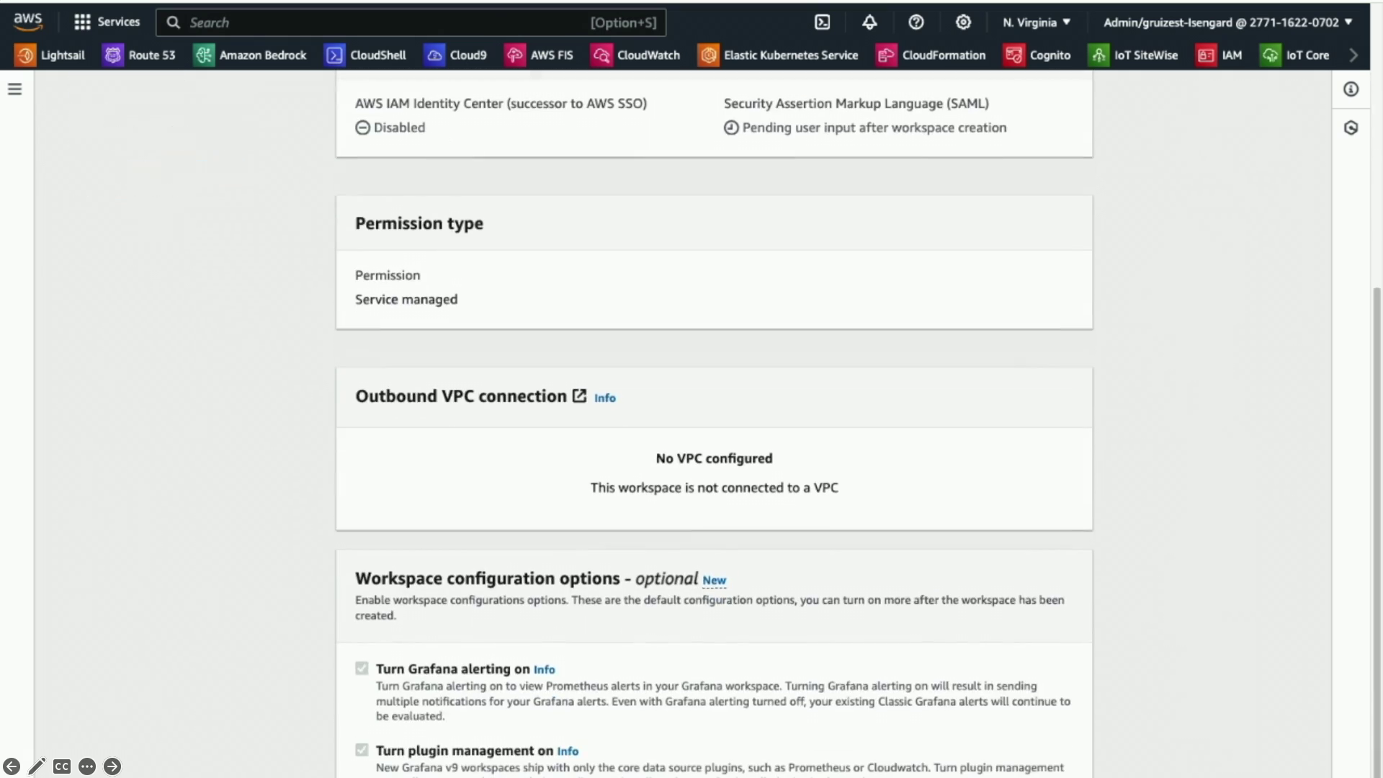
scroll(713, 432, down, 4)
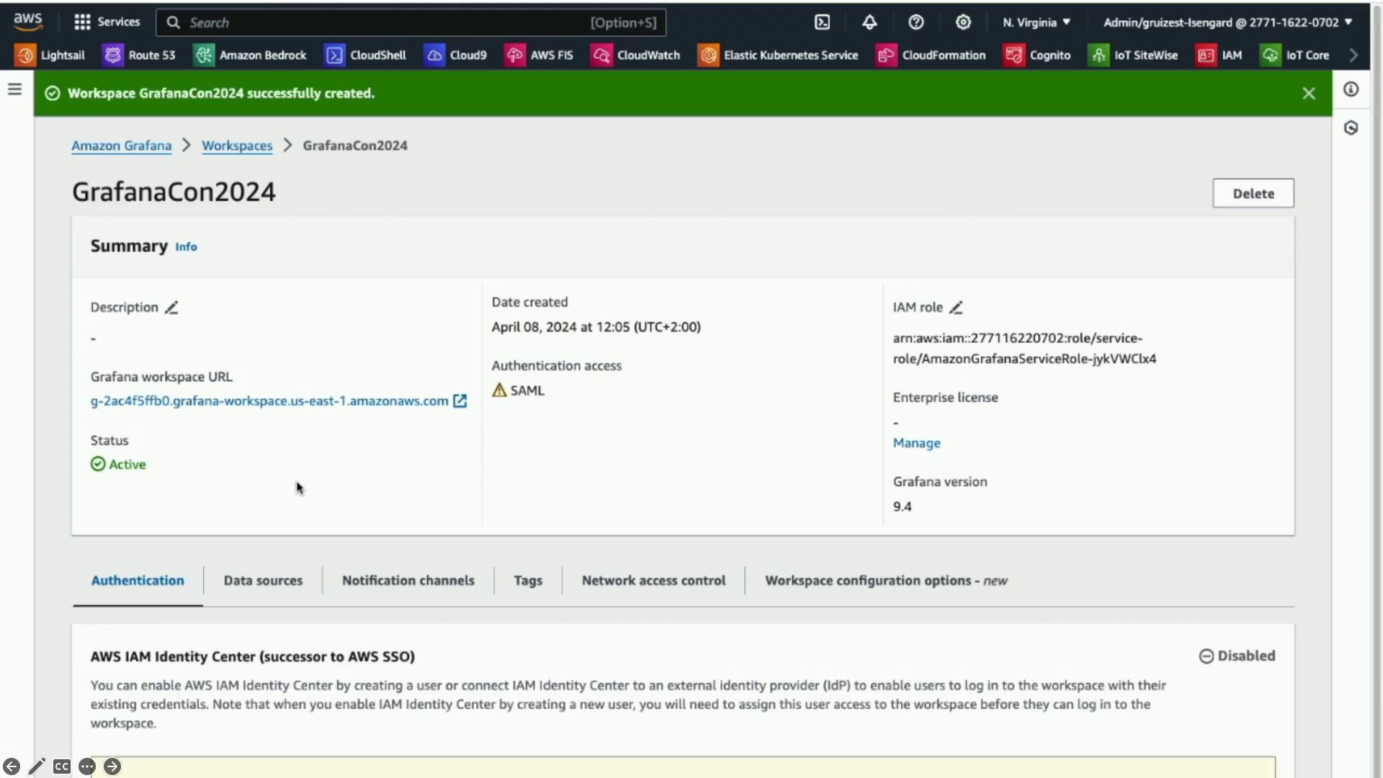
drag(85, 404, 161, 398)
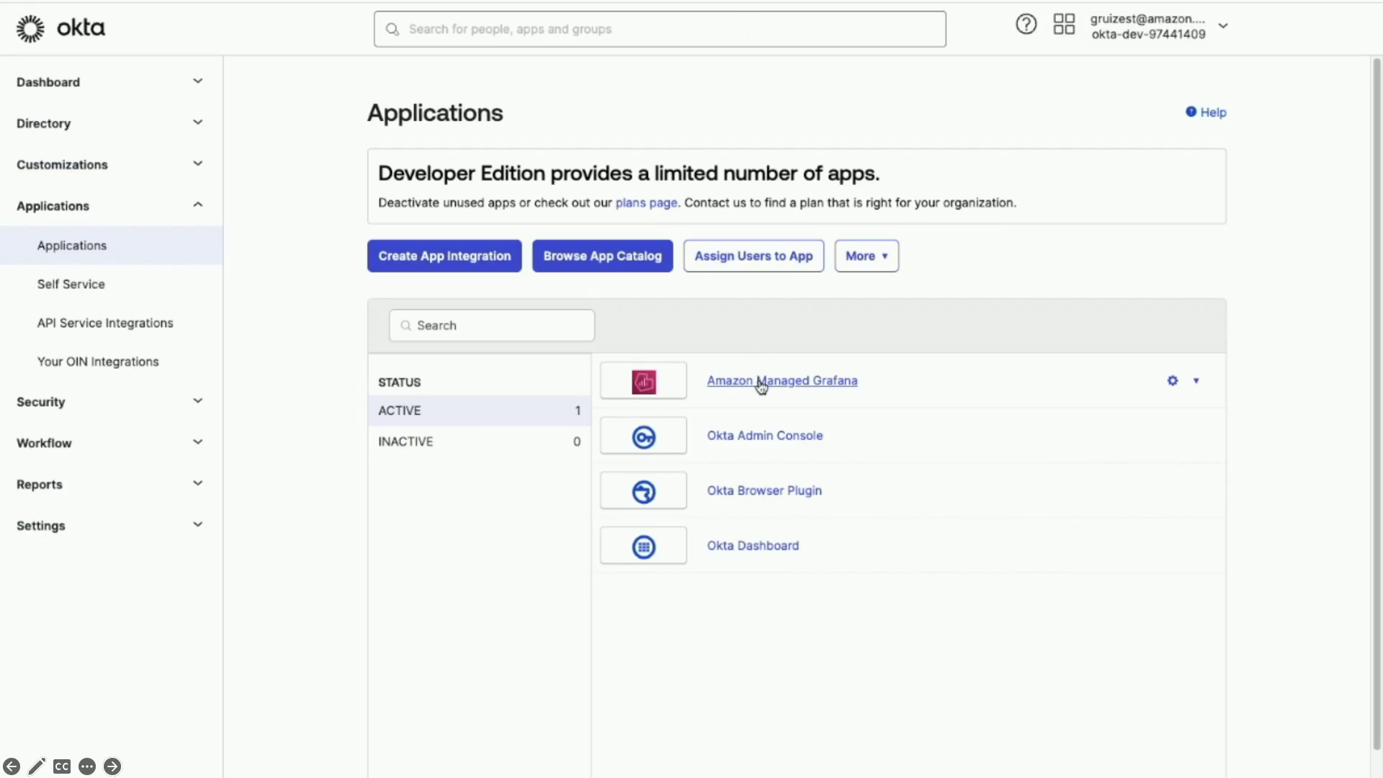
Edit the Amazon Managed Grafana app's sign-on settings, pasting g-2ac4f5ffb0 into Name Space.
click(761, 387)
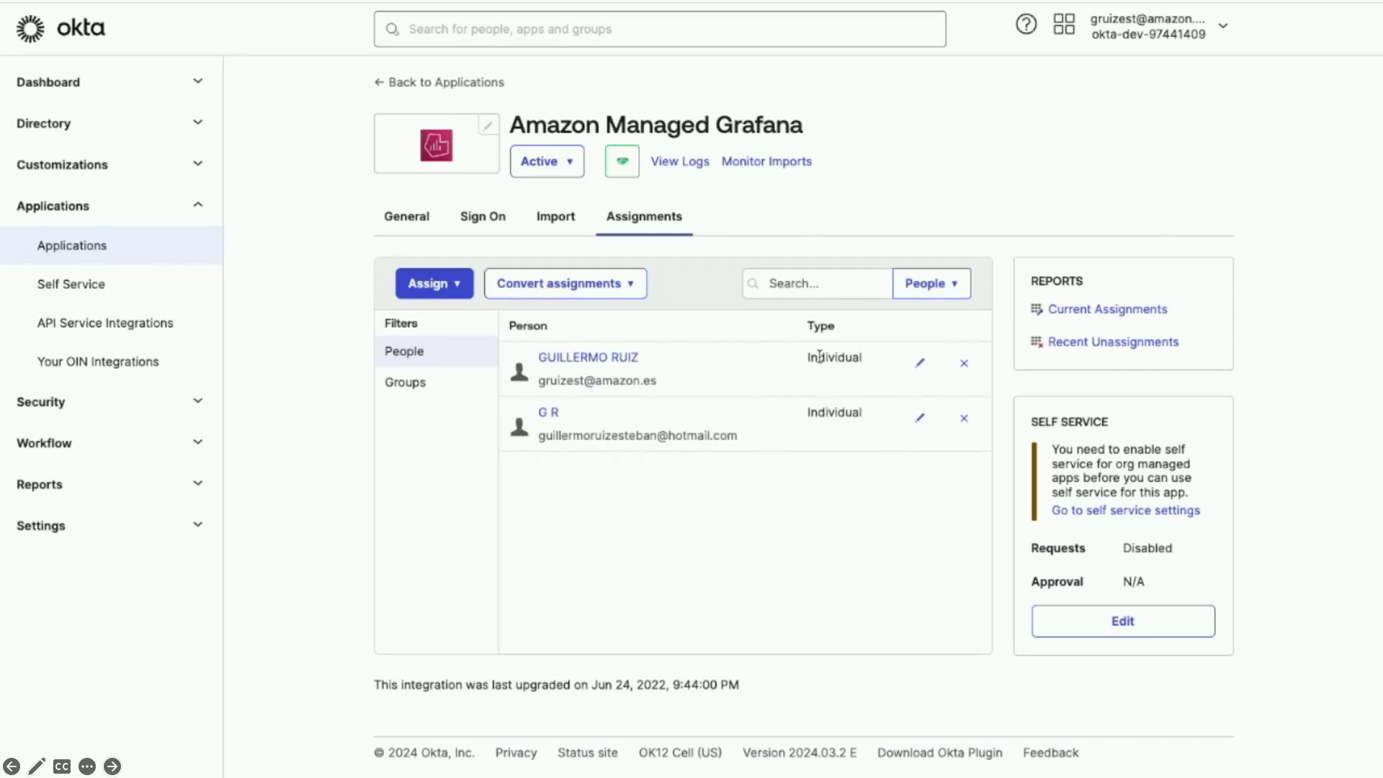
click(473, 218)
click(945, 286)
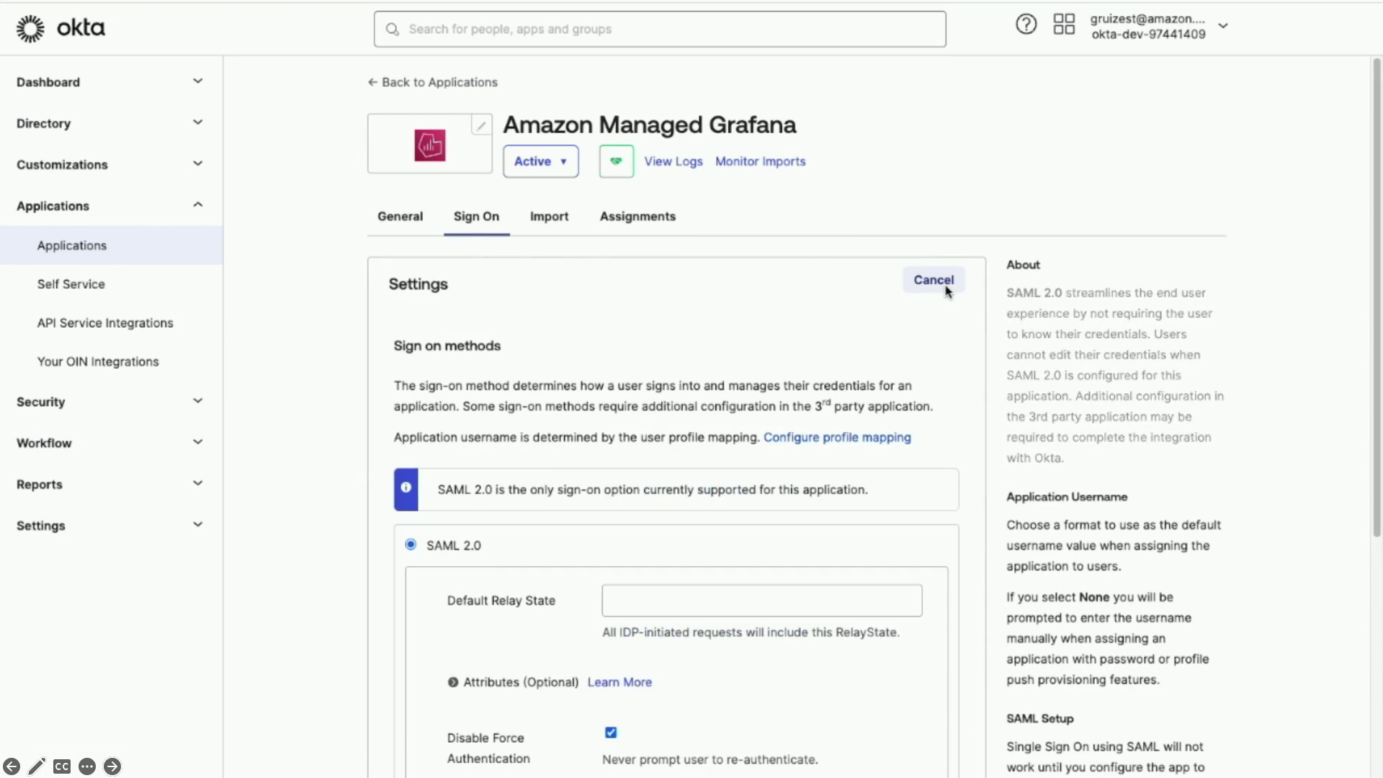
scroll(784, 432, down, 5)
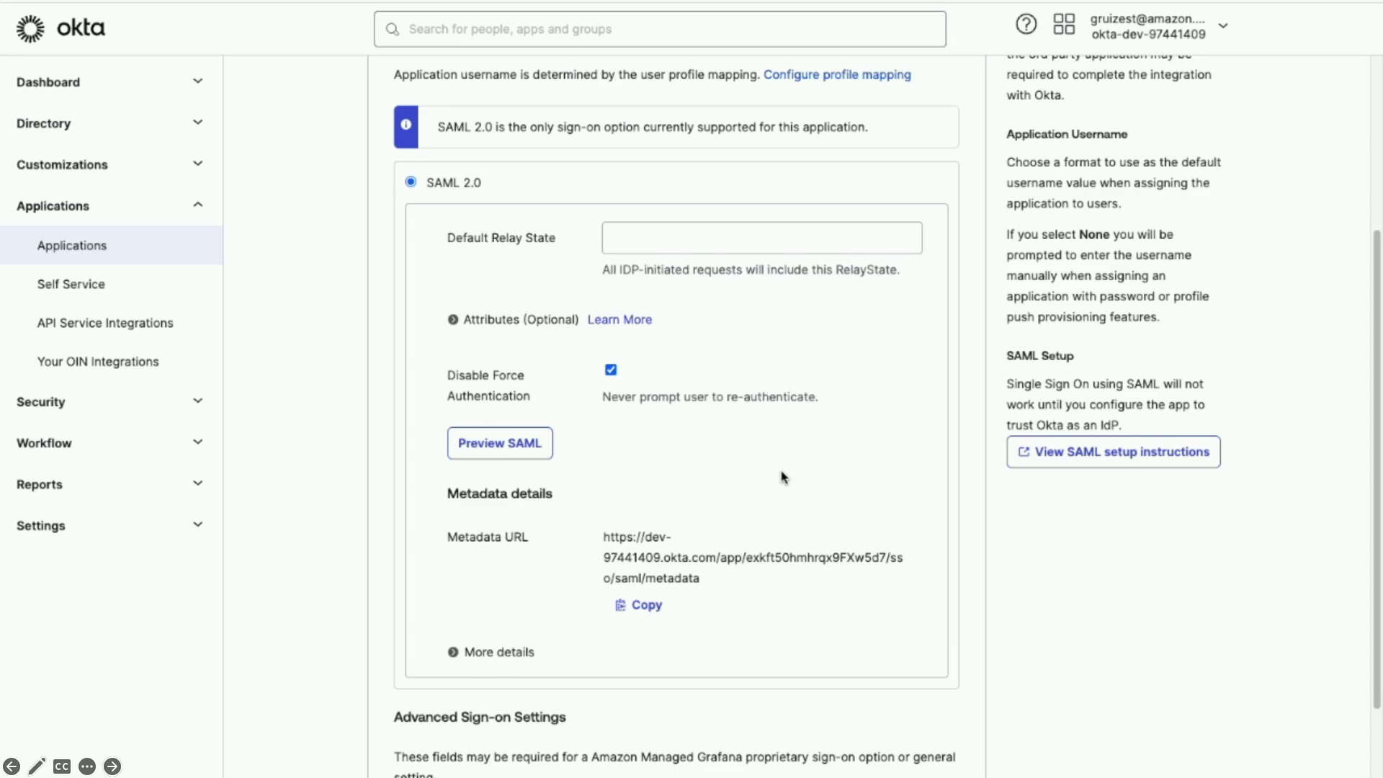
scroll(783, 477, down, 4)
click(717, 504)
drag(717, 504, 626, 508)
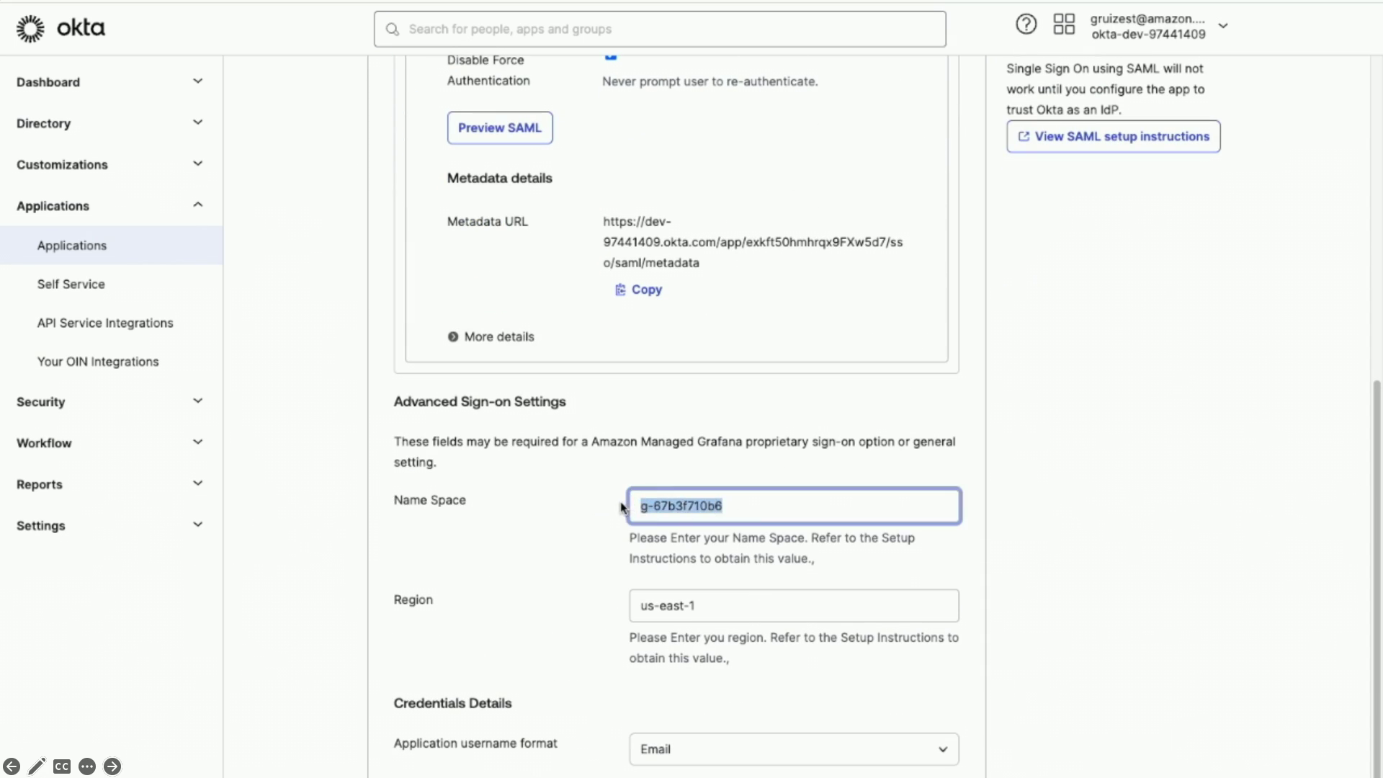
scroll(628, 540, up, 1)
text(g-2ac4f5ffb0)
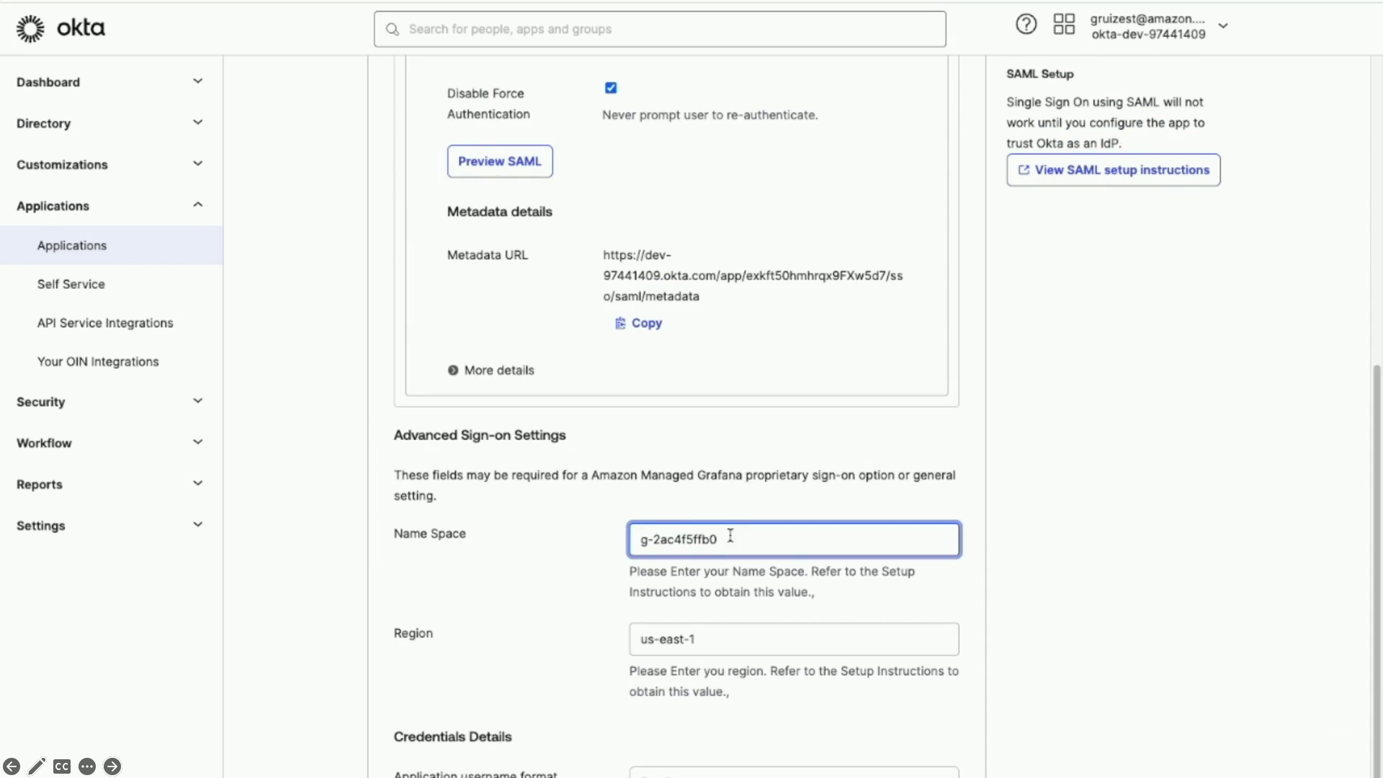
Save and confirm the sign-on update, then copy the SAML metadata URL.
scroll(829, 680, down, 1)
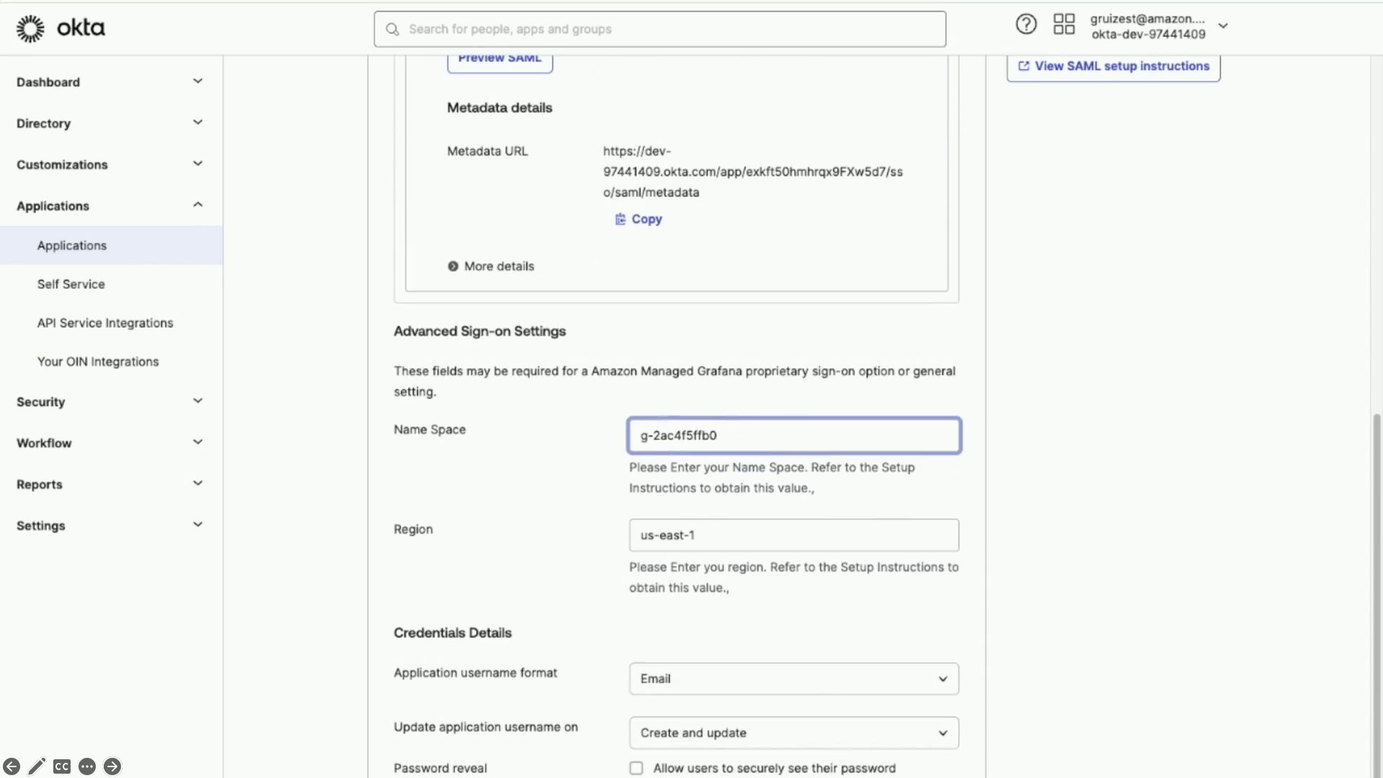
key(Return)
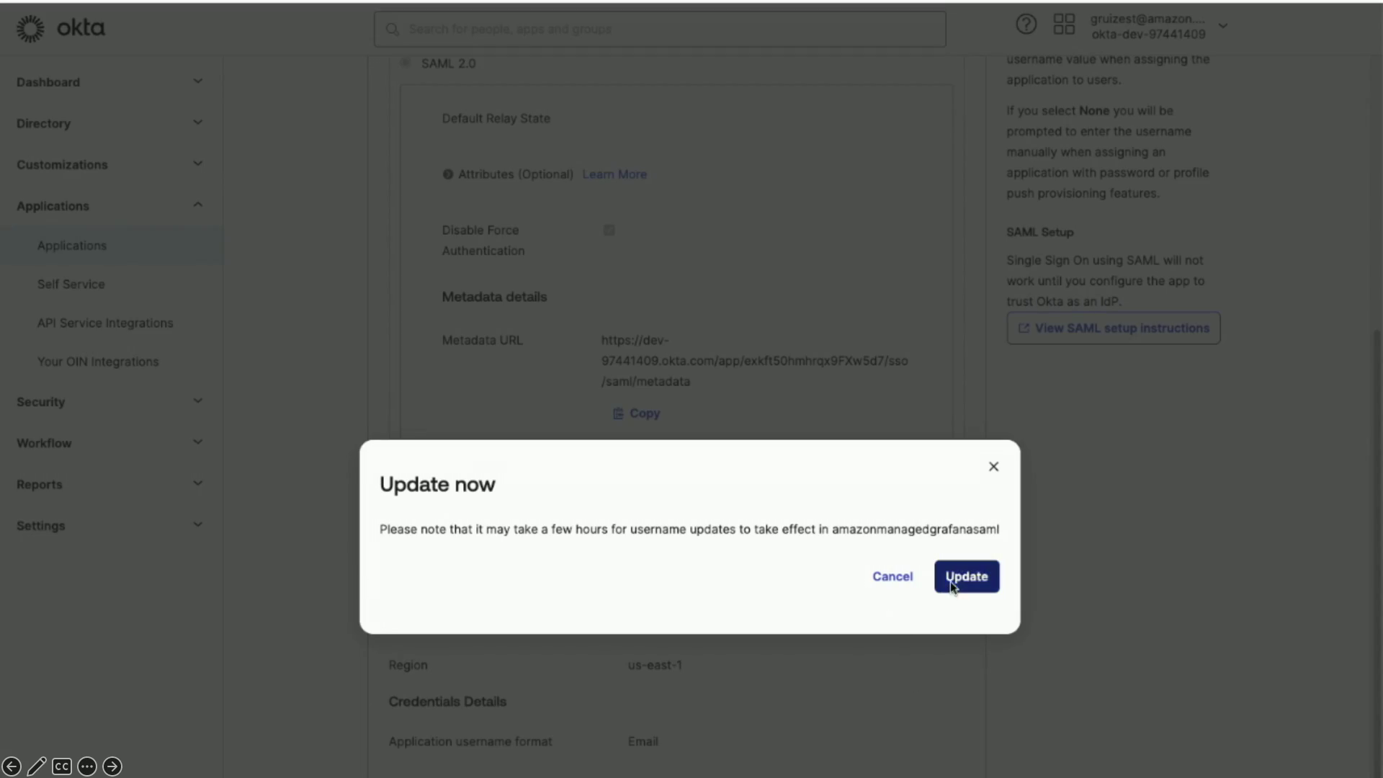
click(958, 582)
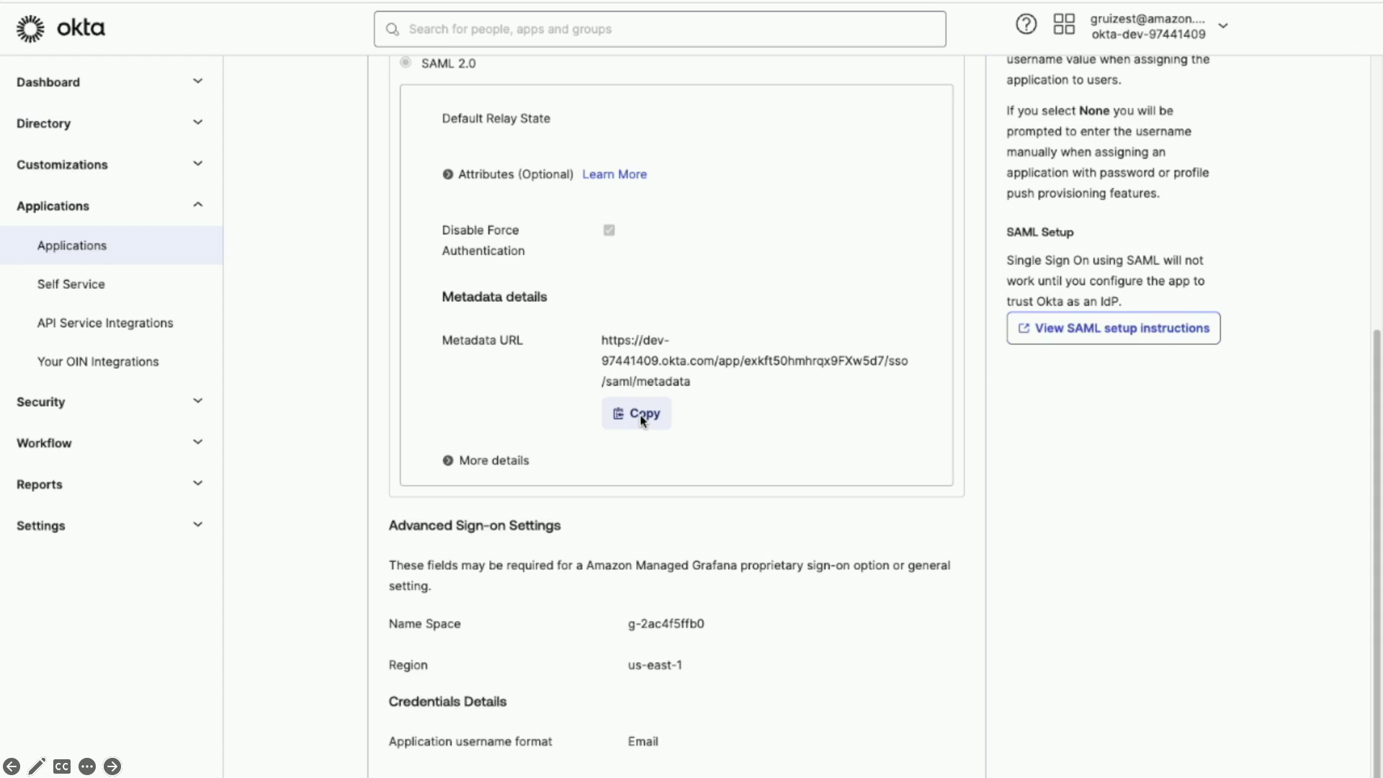
click(642, 418)
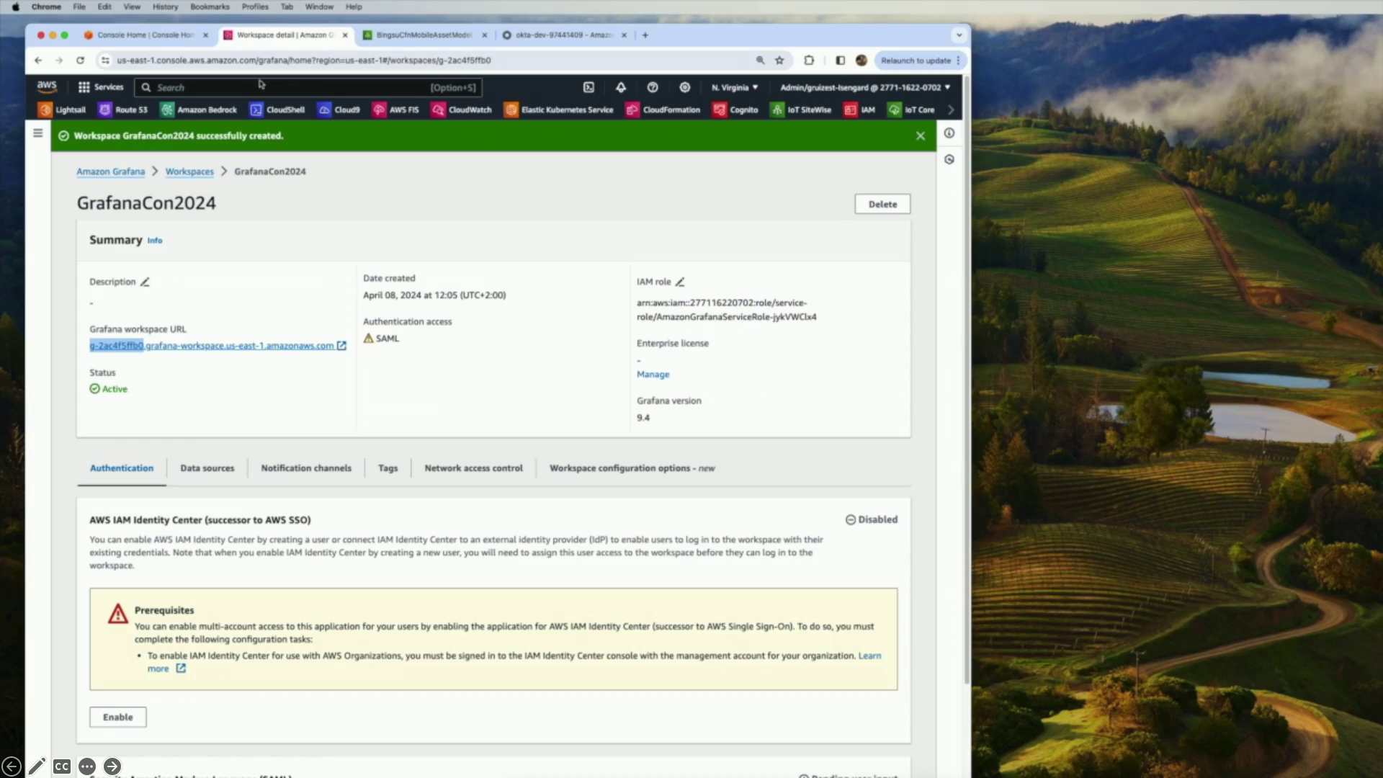
Begin the workspace's SAML setup and paste the Okta metadata URL.
scroll(157, 702, down, 3)
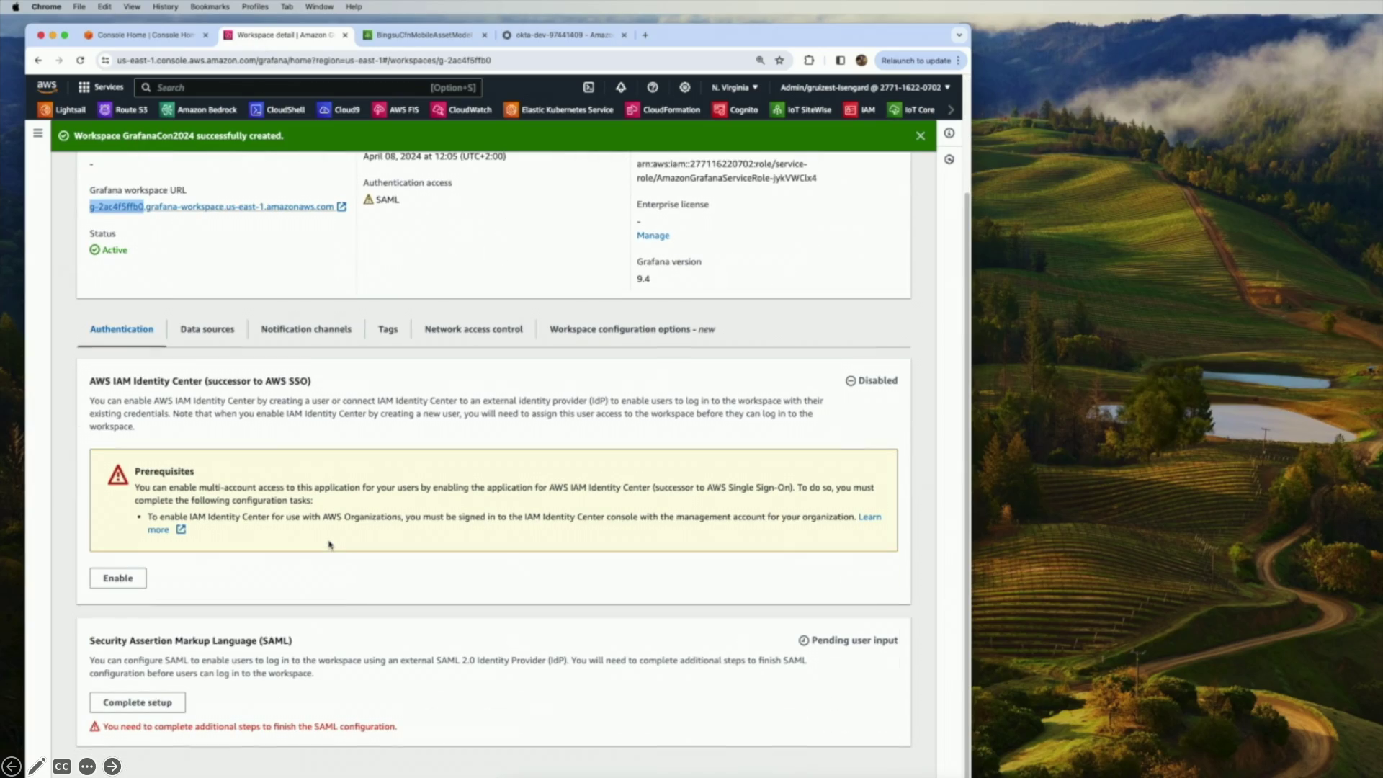
click(157, 702)
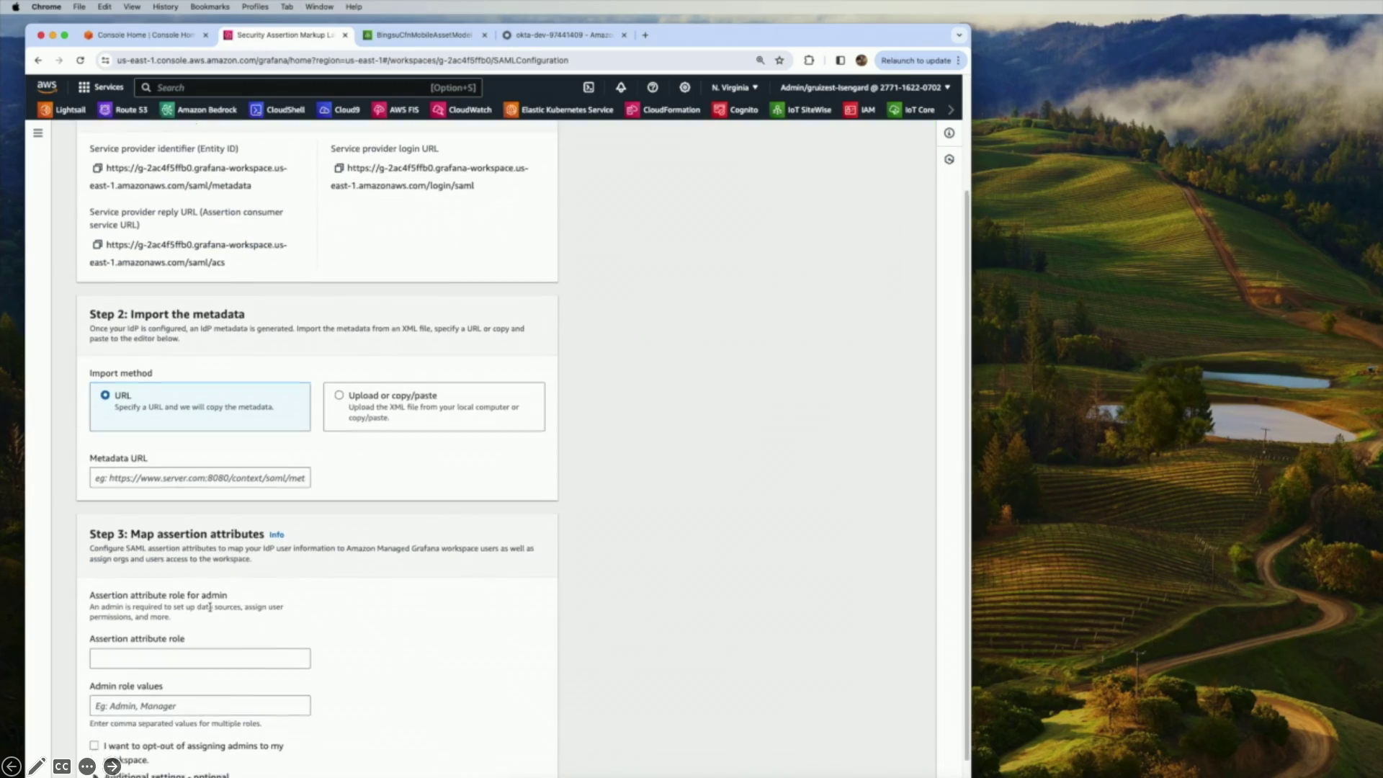
click(185, 476)
key(super+v)
scroll(225, 599, down, 1)
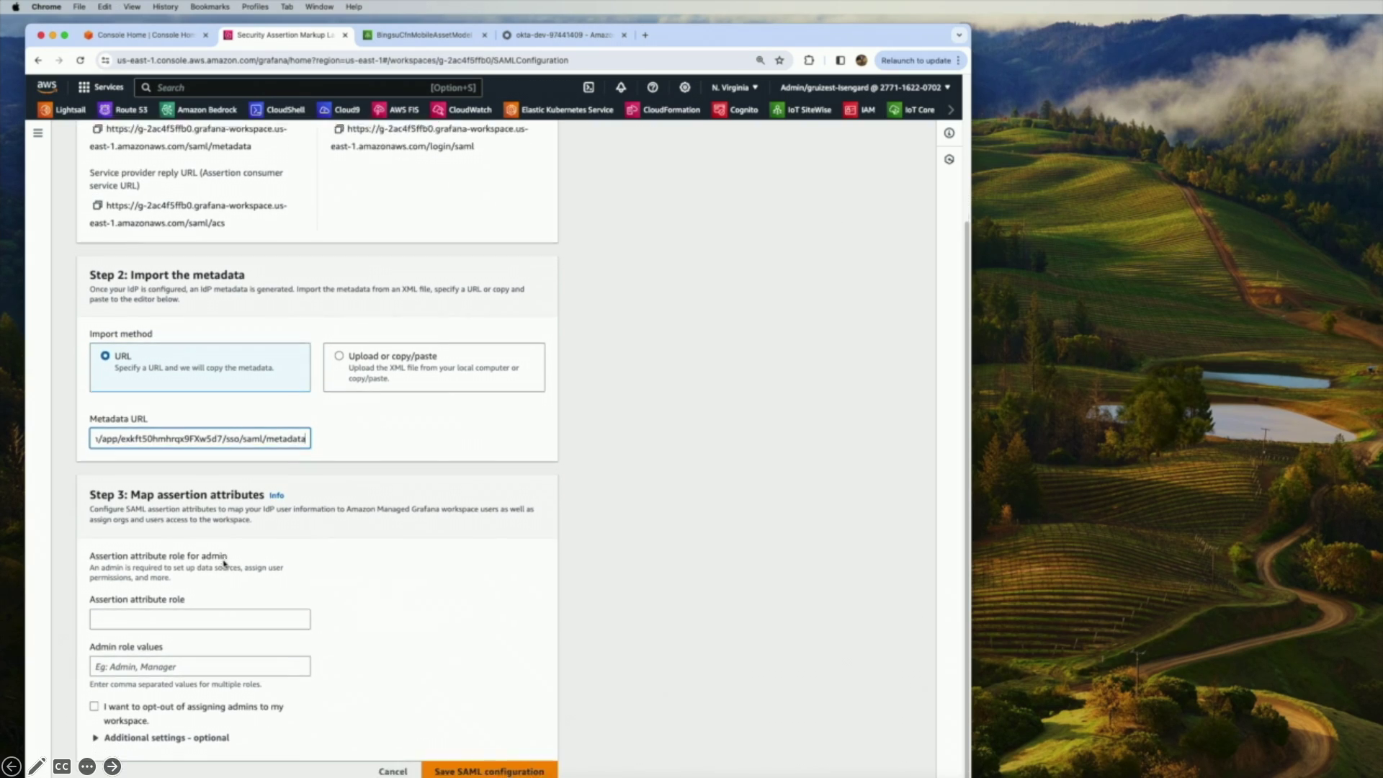
Map role attribute userType with admin value Admin, save, and open the workspace URL.
click(225, 606)
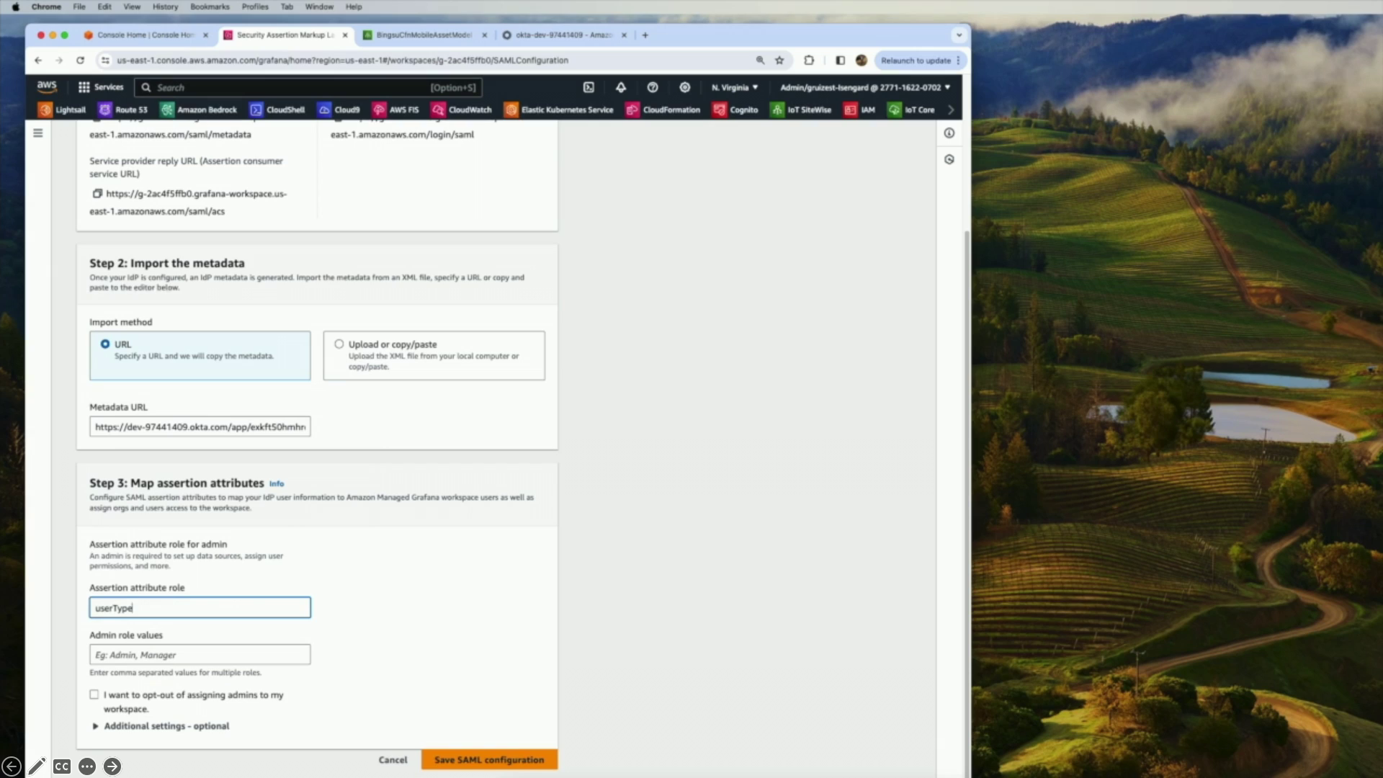
text(userType)
click(207, 652)
text(Admin)
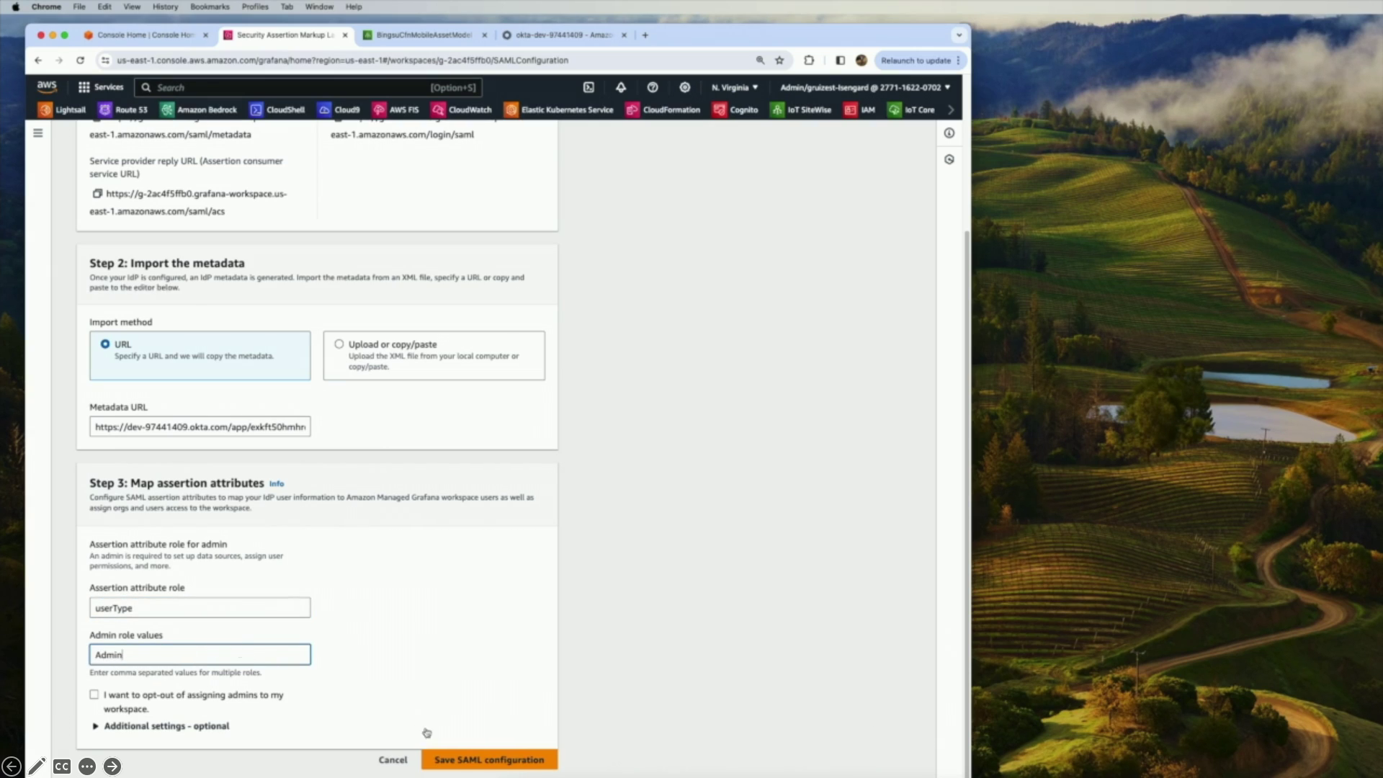
click(489, 759)
click(339, 337)
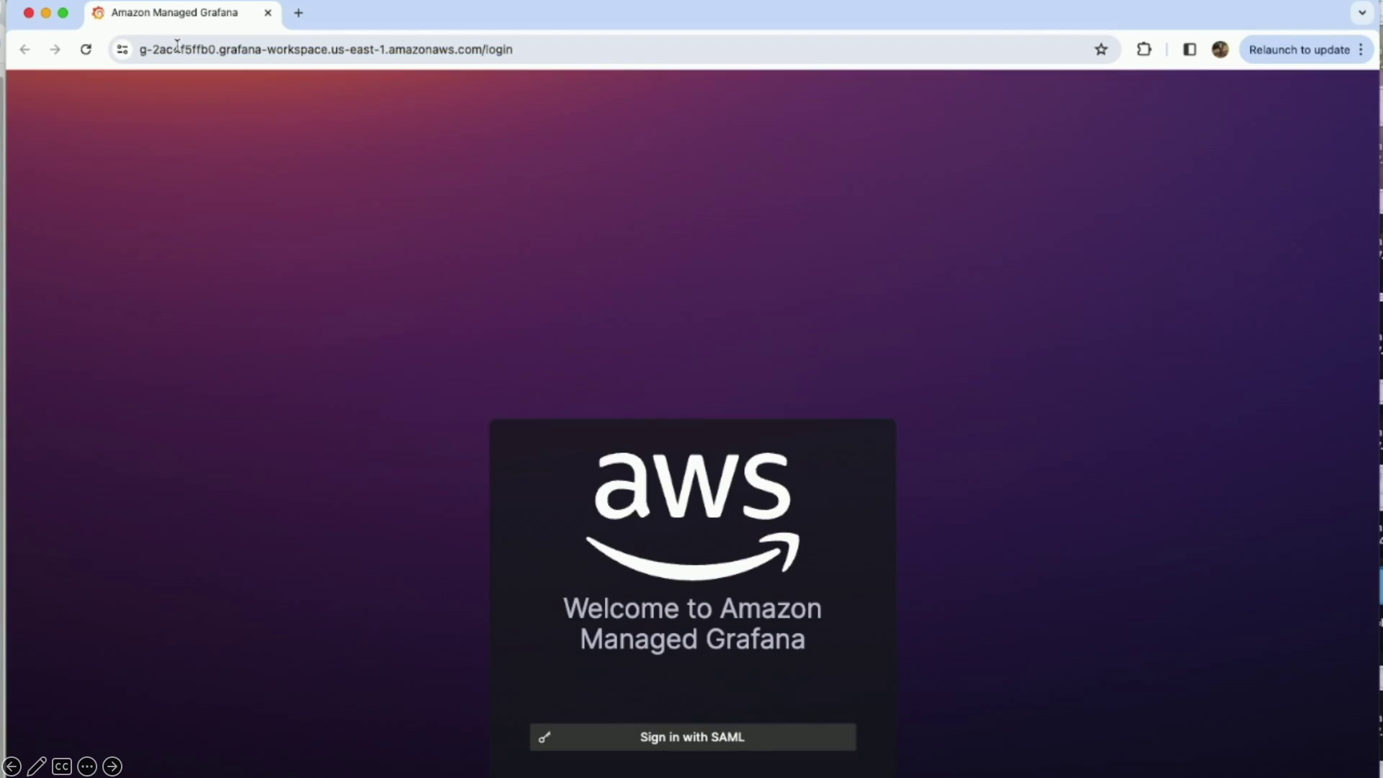
Sign in with SAML, set the profile UI theme to Light, and go back Home.
click(704, 749)
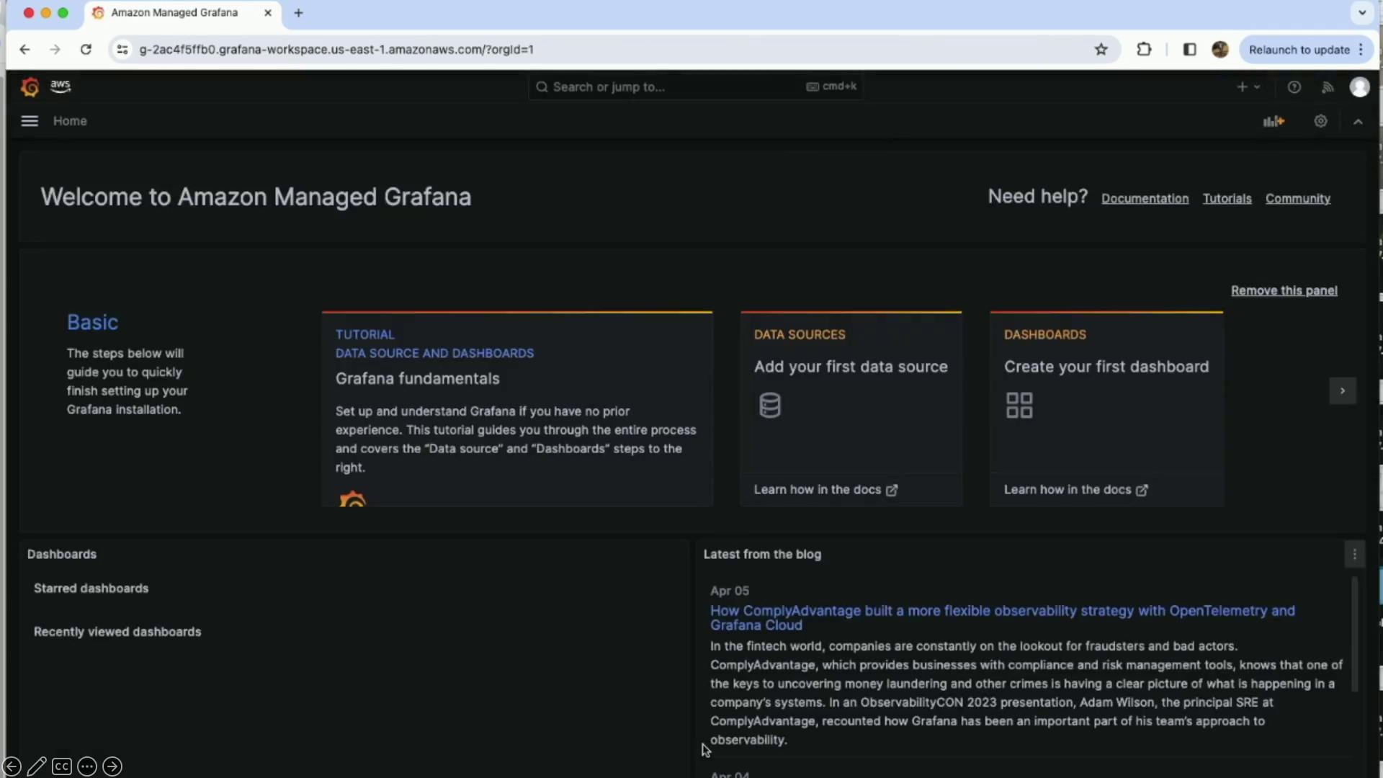
click(1361, 88)
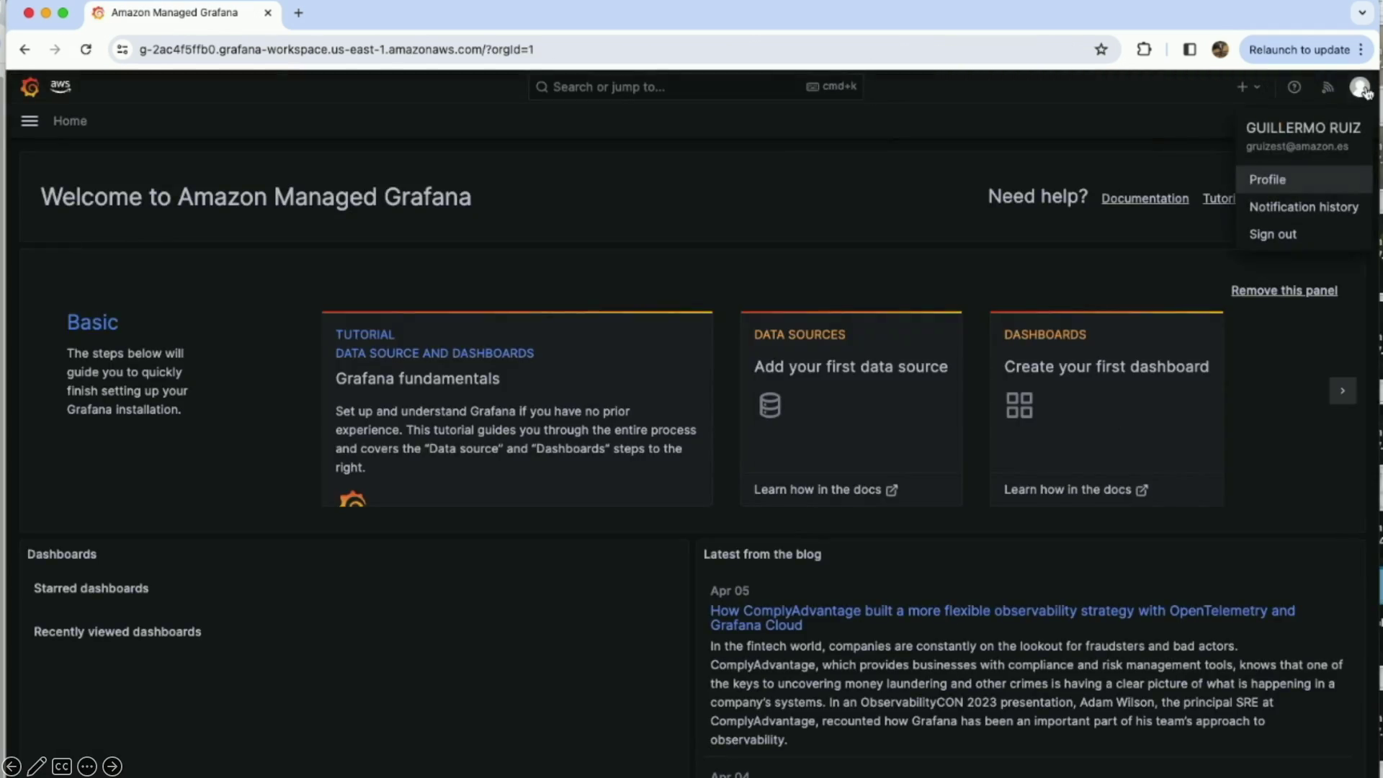
click(1277, 189)
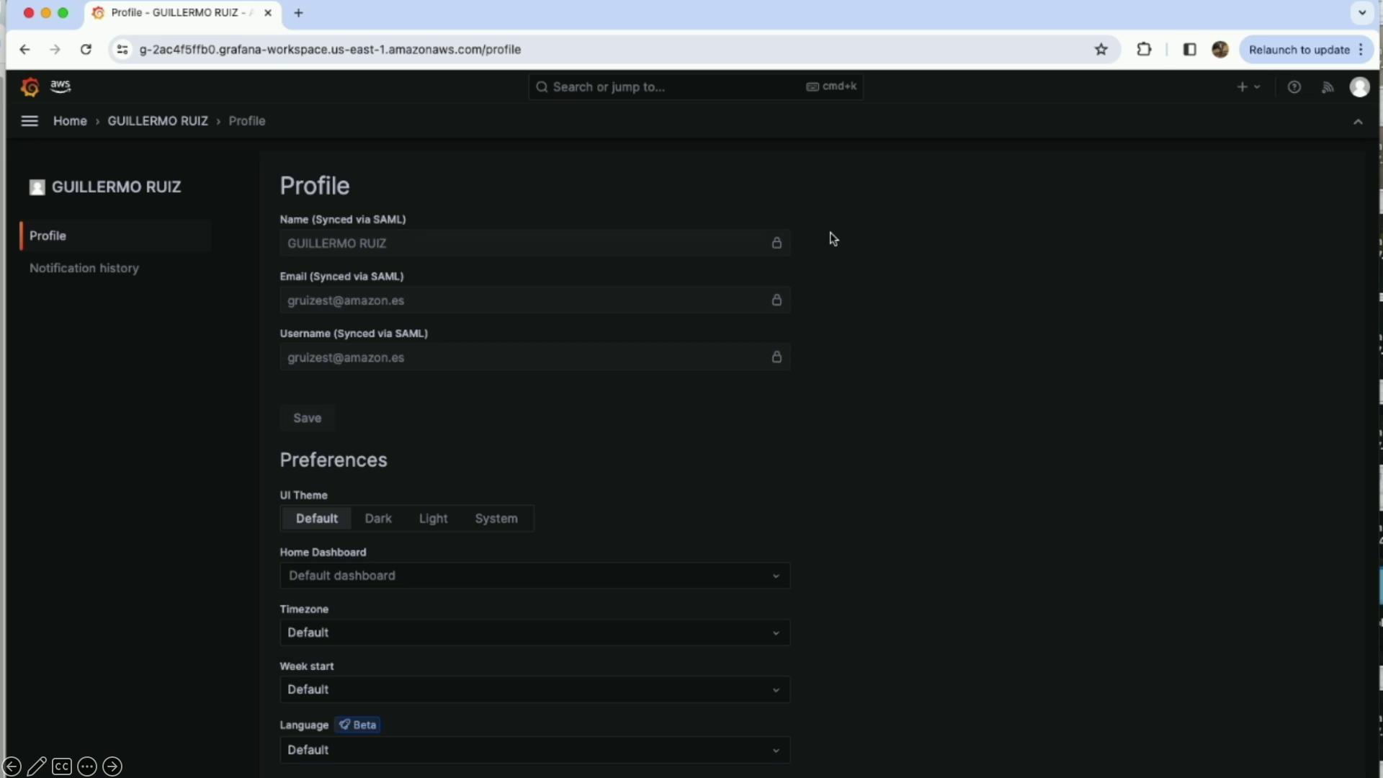
click(445, 520)
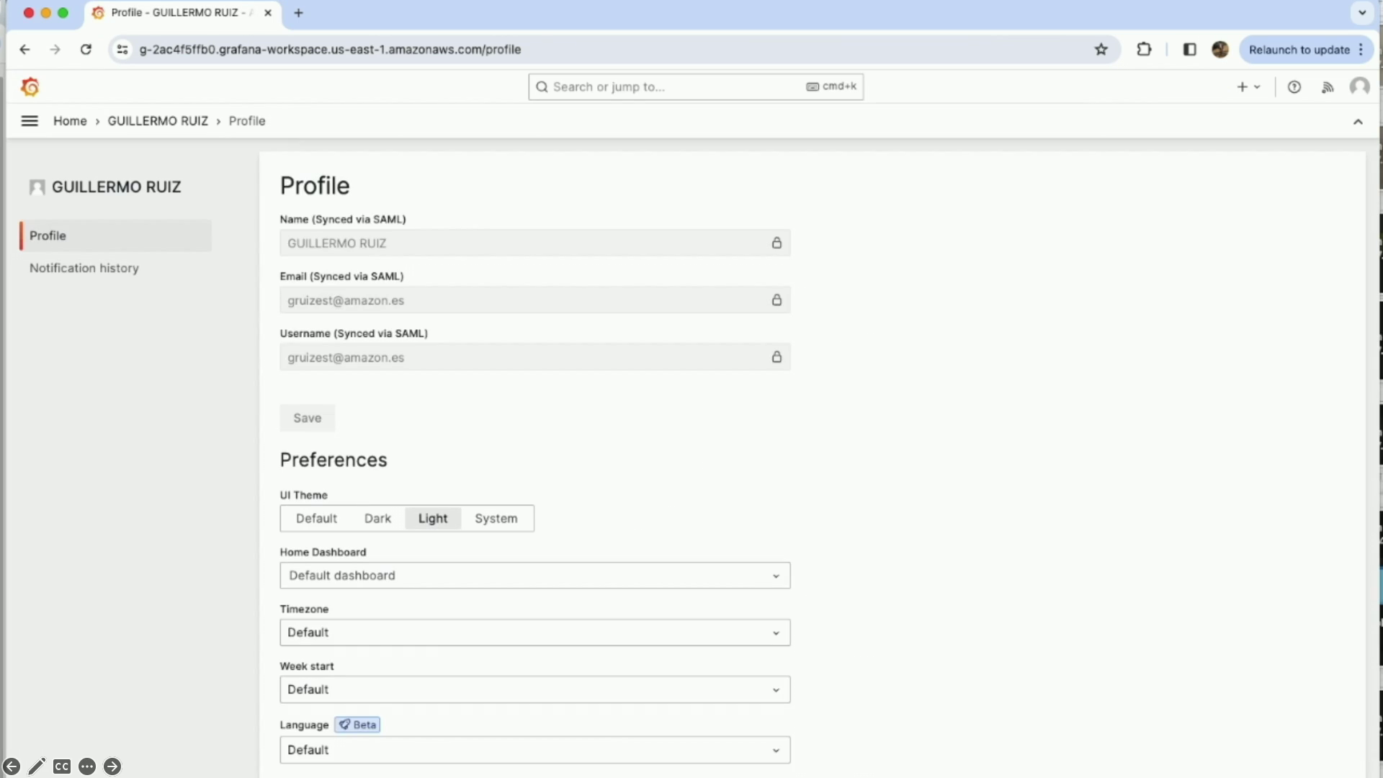
click(69, 120)
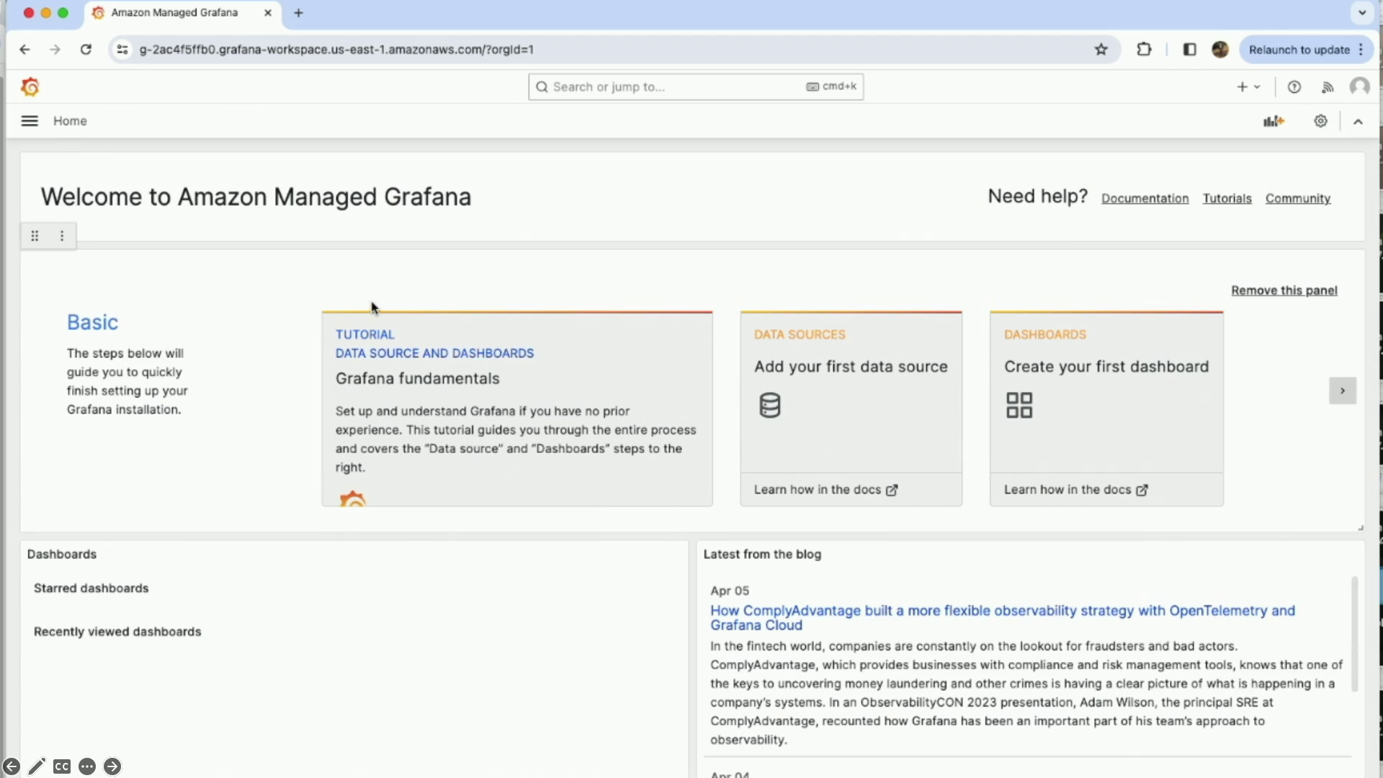
Find the AWS IoT SiteWise plugin in Administration > Plugins and install it.
click(585, 87)
text(p)
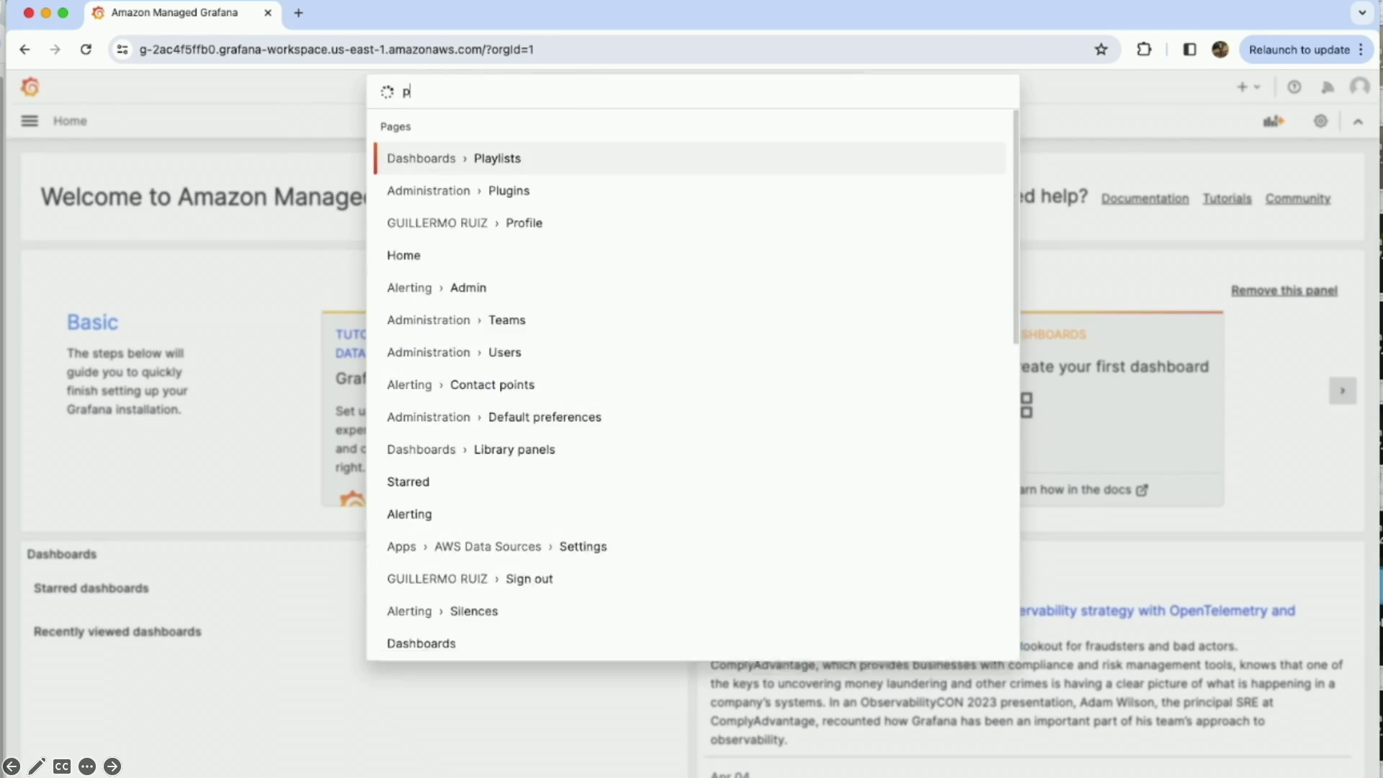
text(lugin)
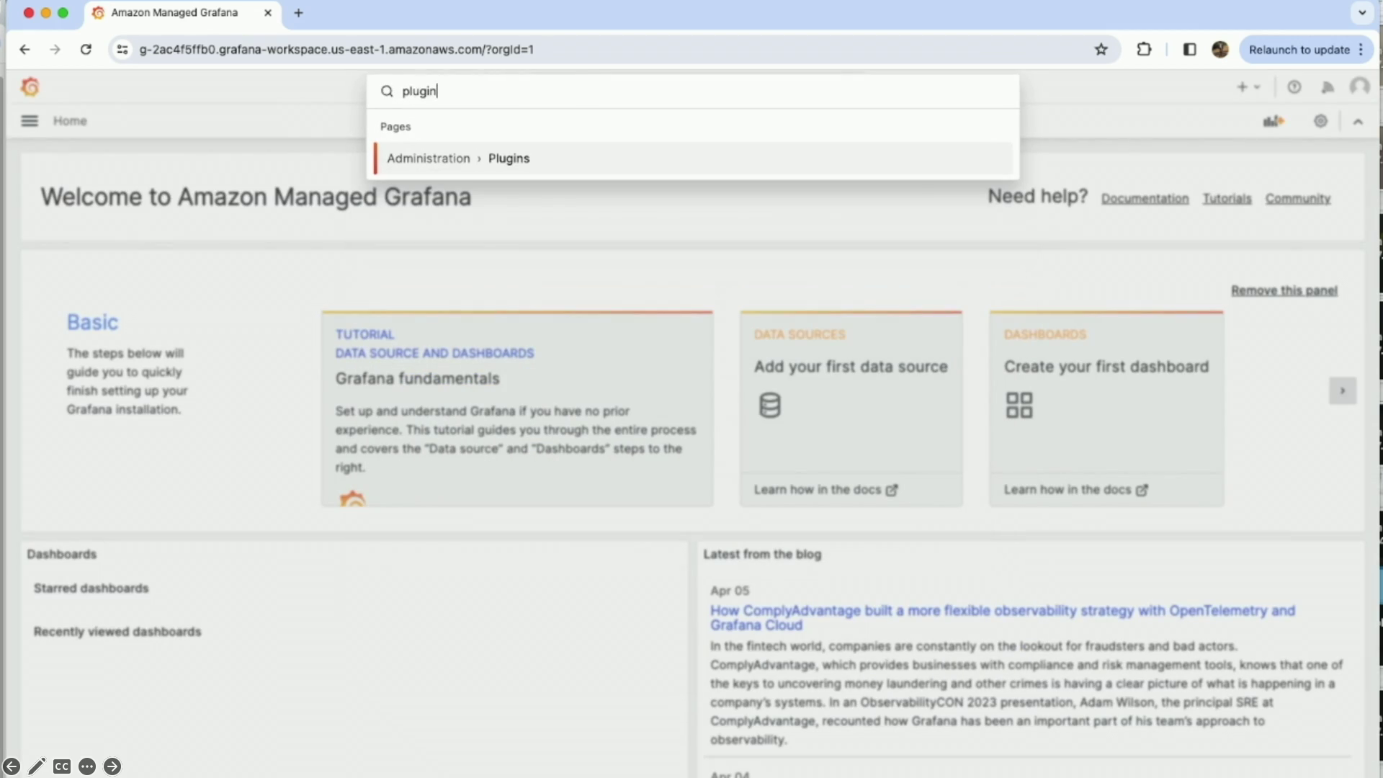
click(512, 162)
click(412, 268)
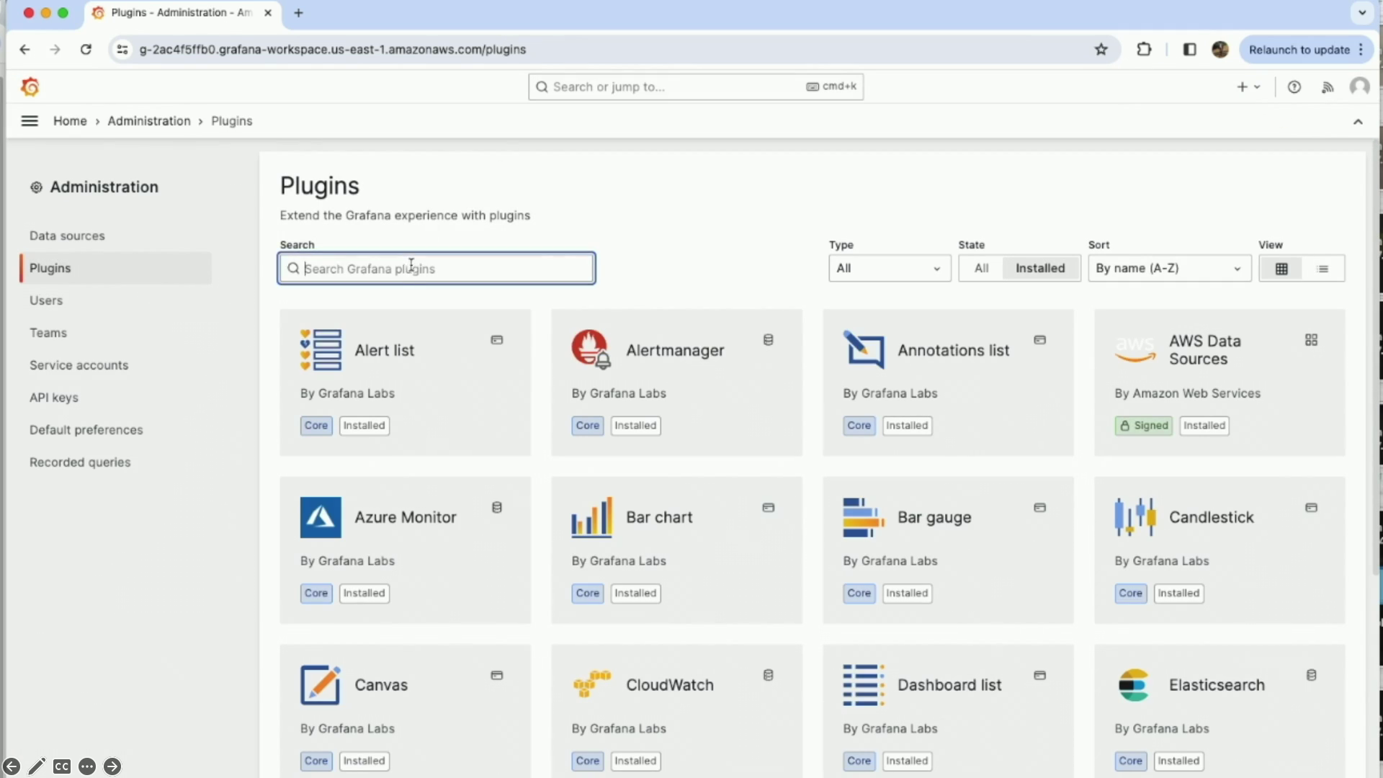
text(site)
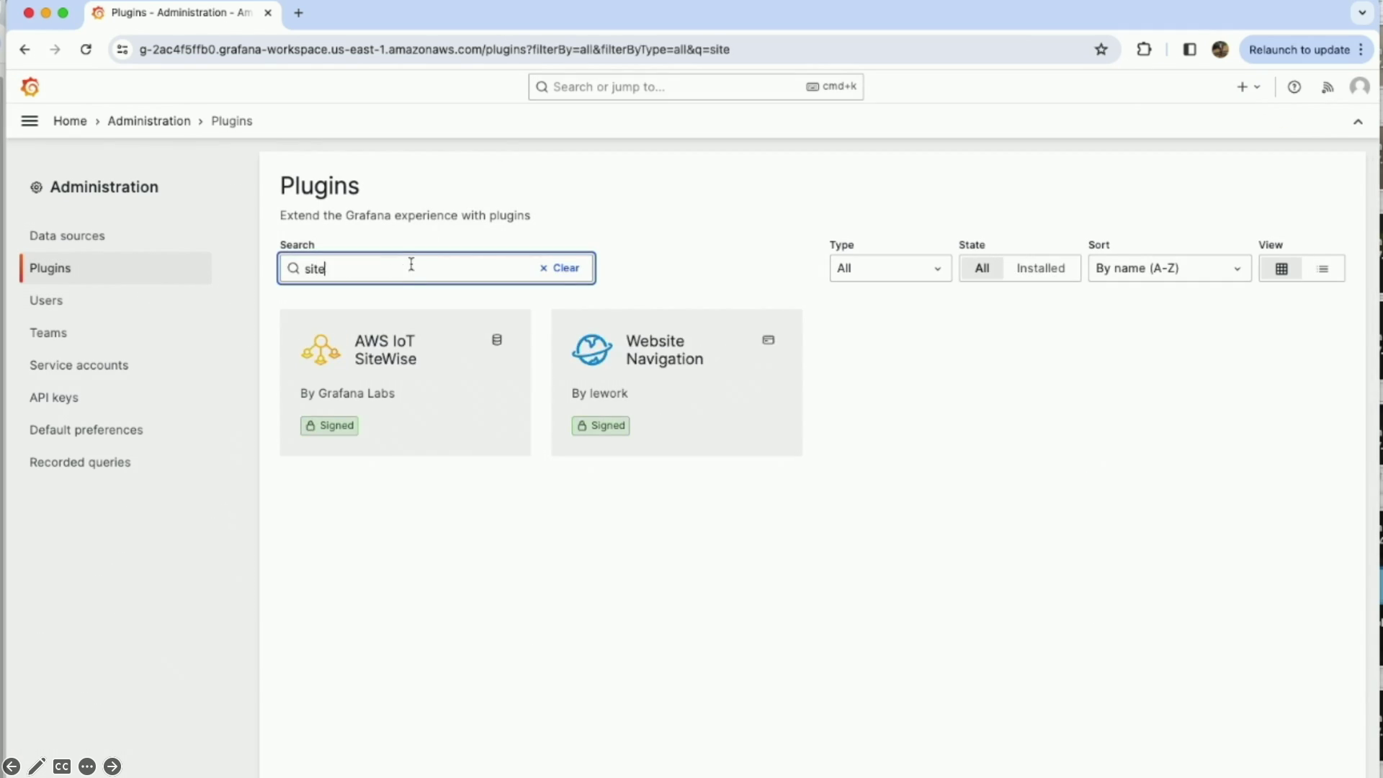
click(367, 354)
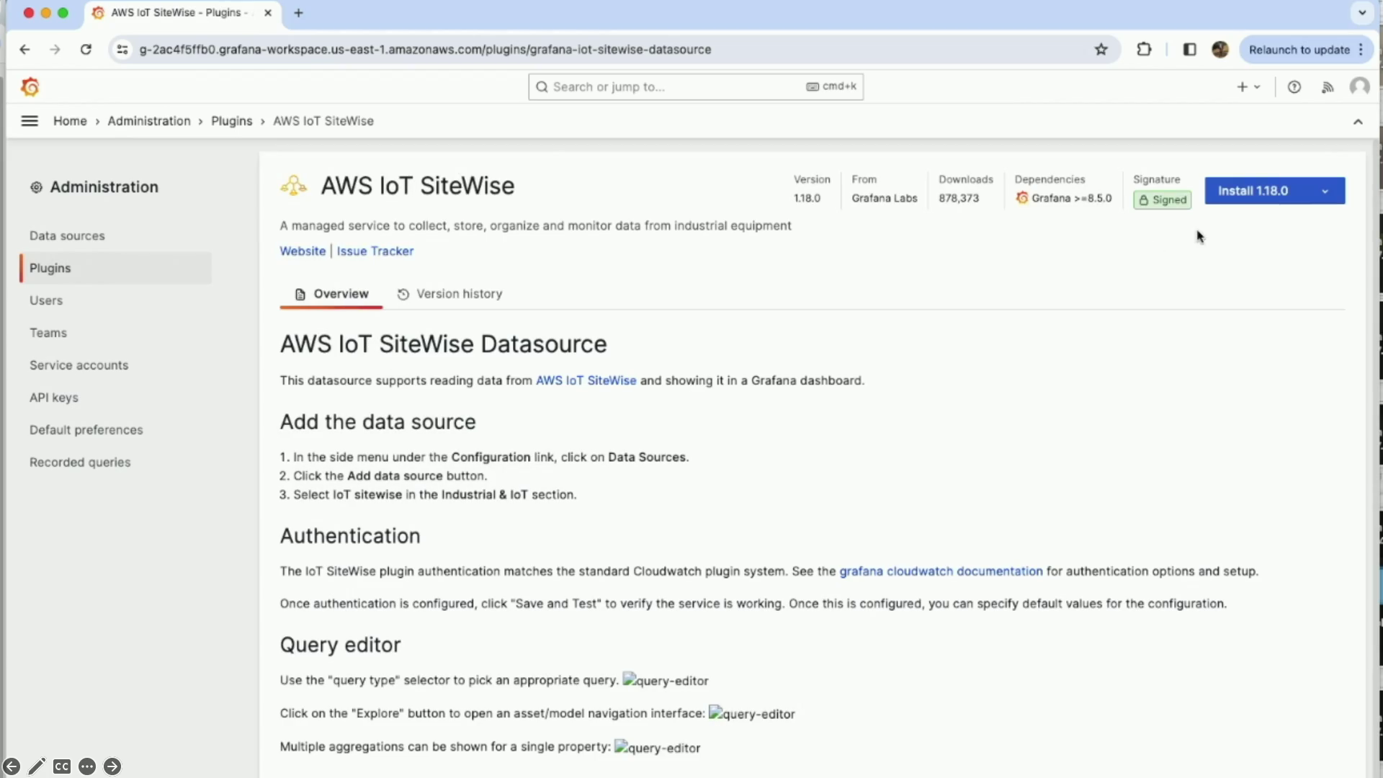
click(1251, 194)
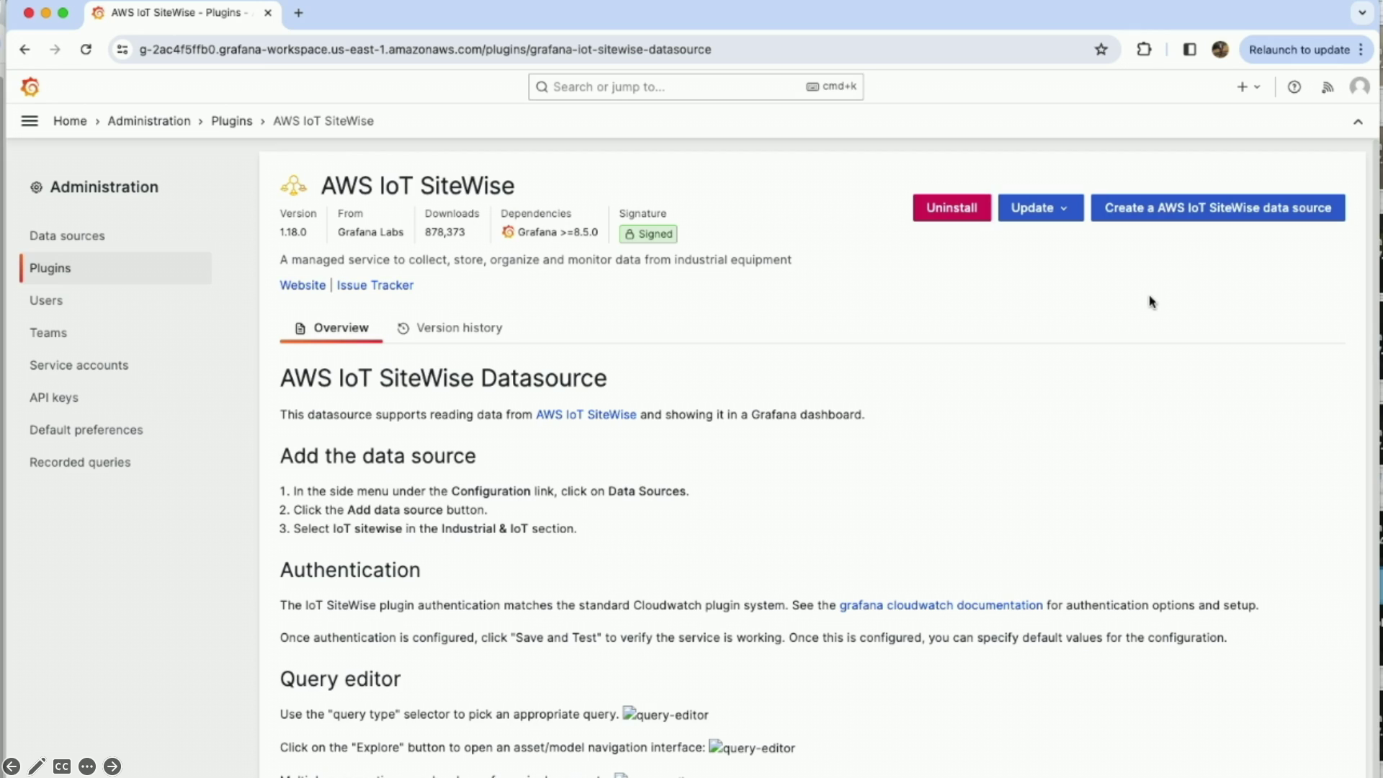
Create a SiteWise data source with access and secret key auth, region us-east-1, and test it.
click(1179, 210)
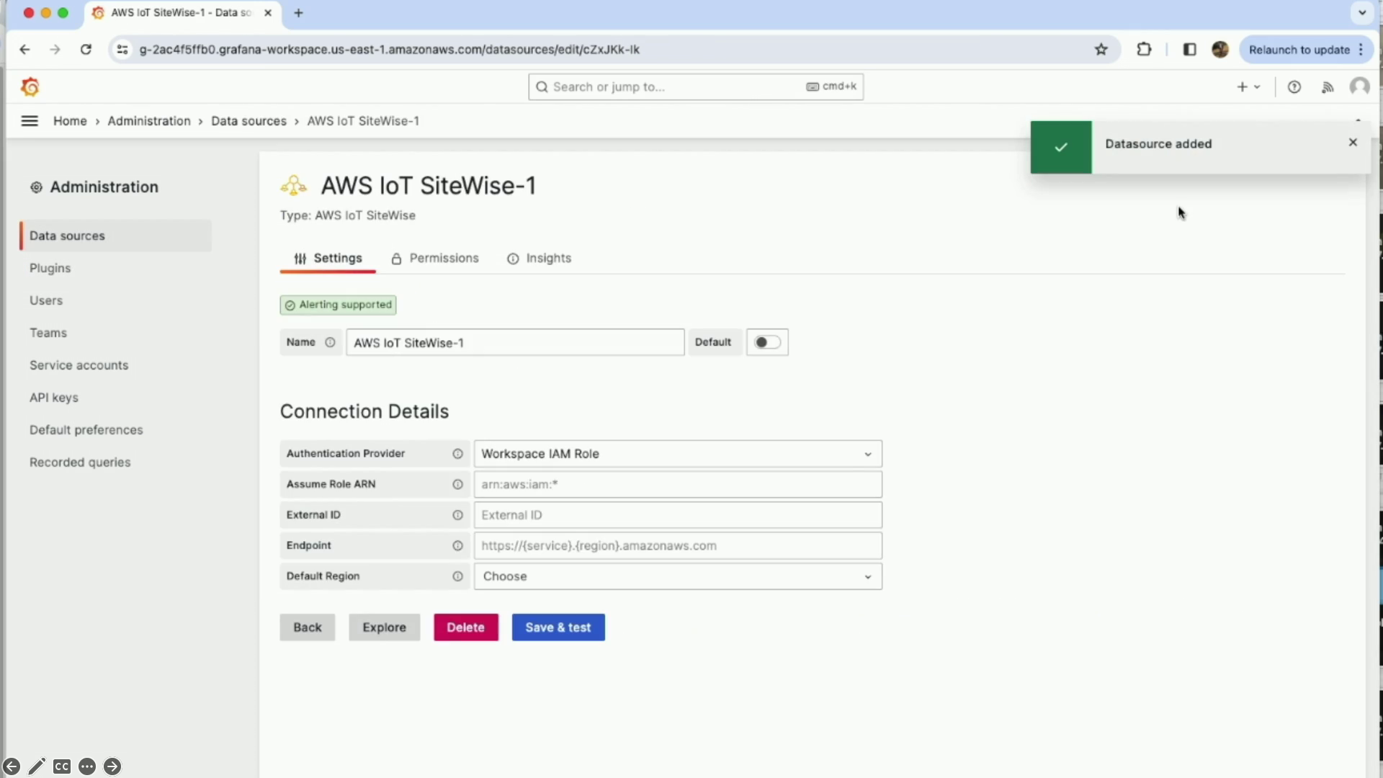
click(771, 456)
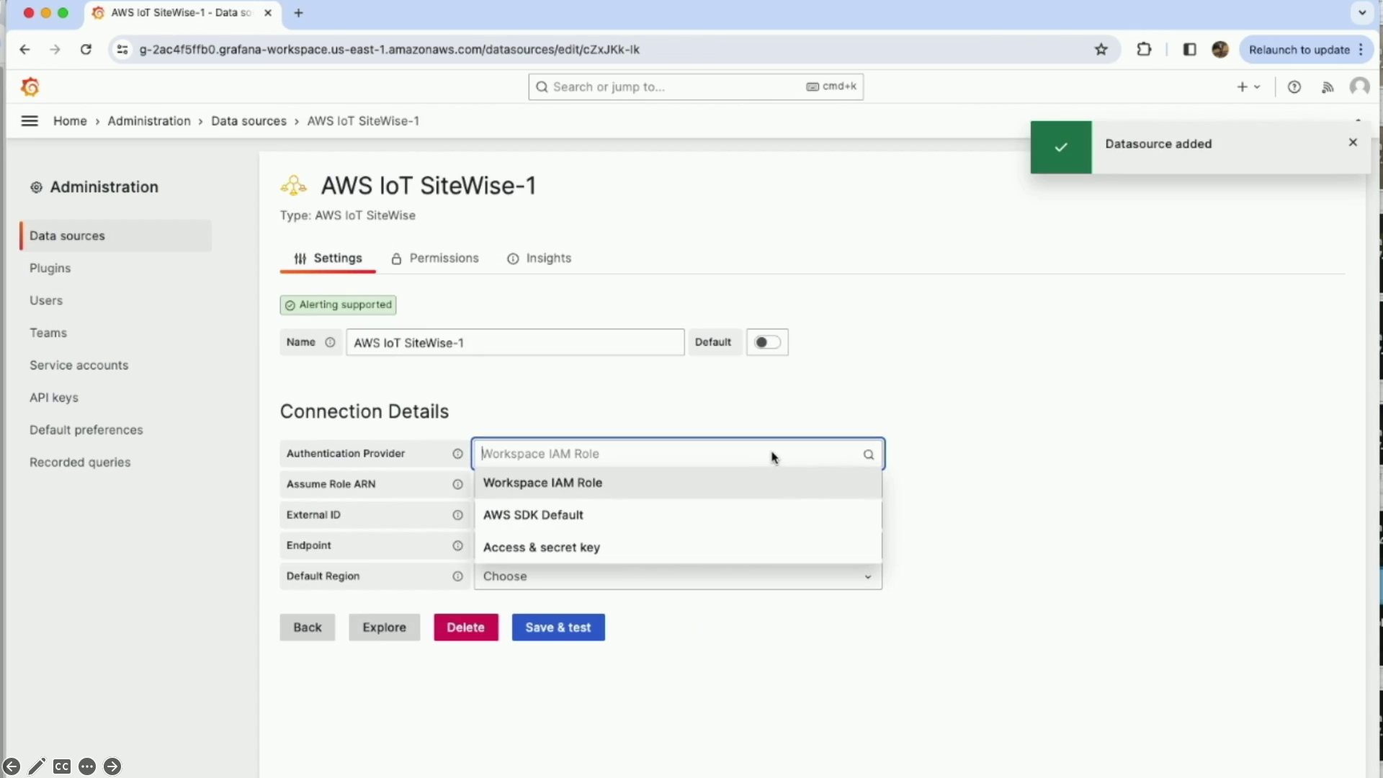
click(705, 548)
click(555, 484)
key(super+v)
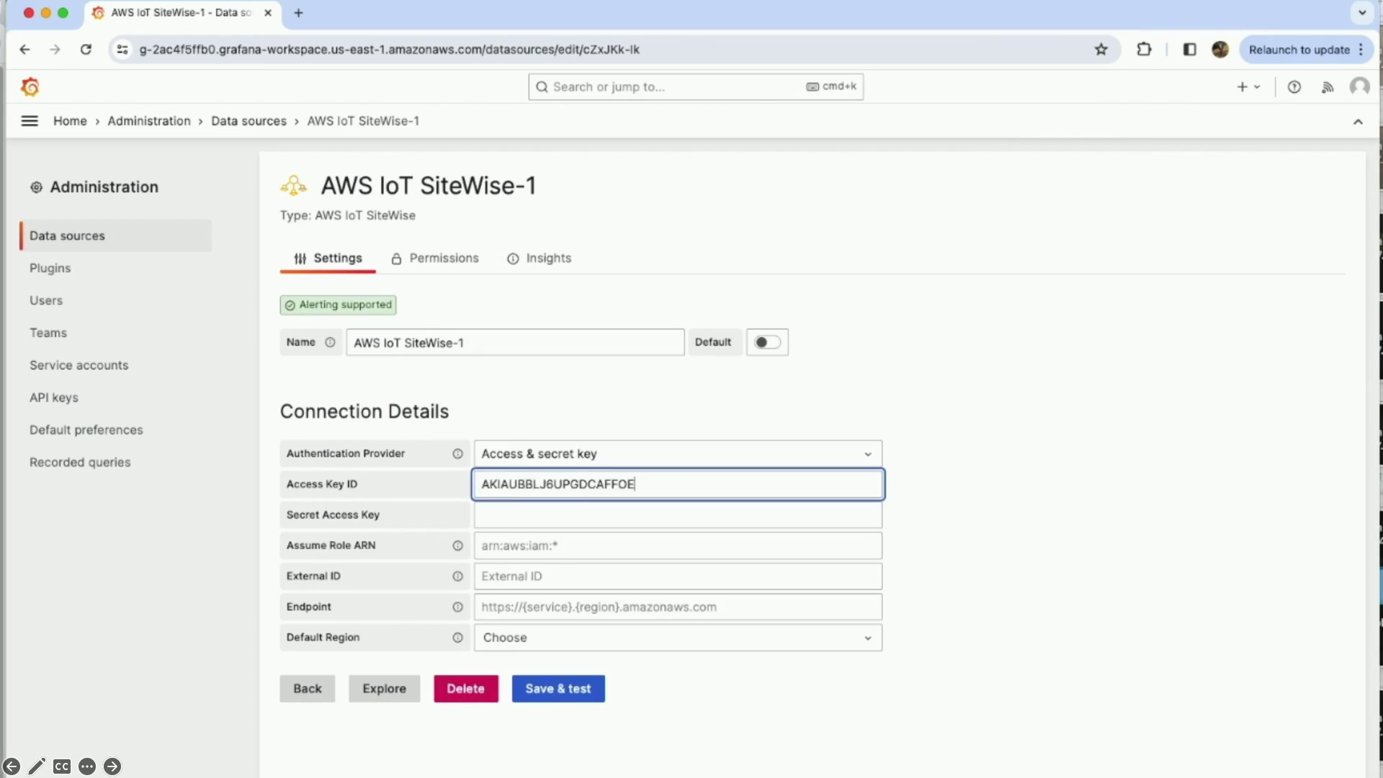
click(697, 516)
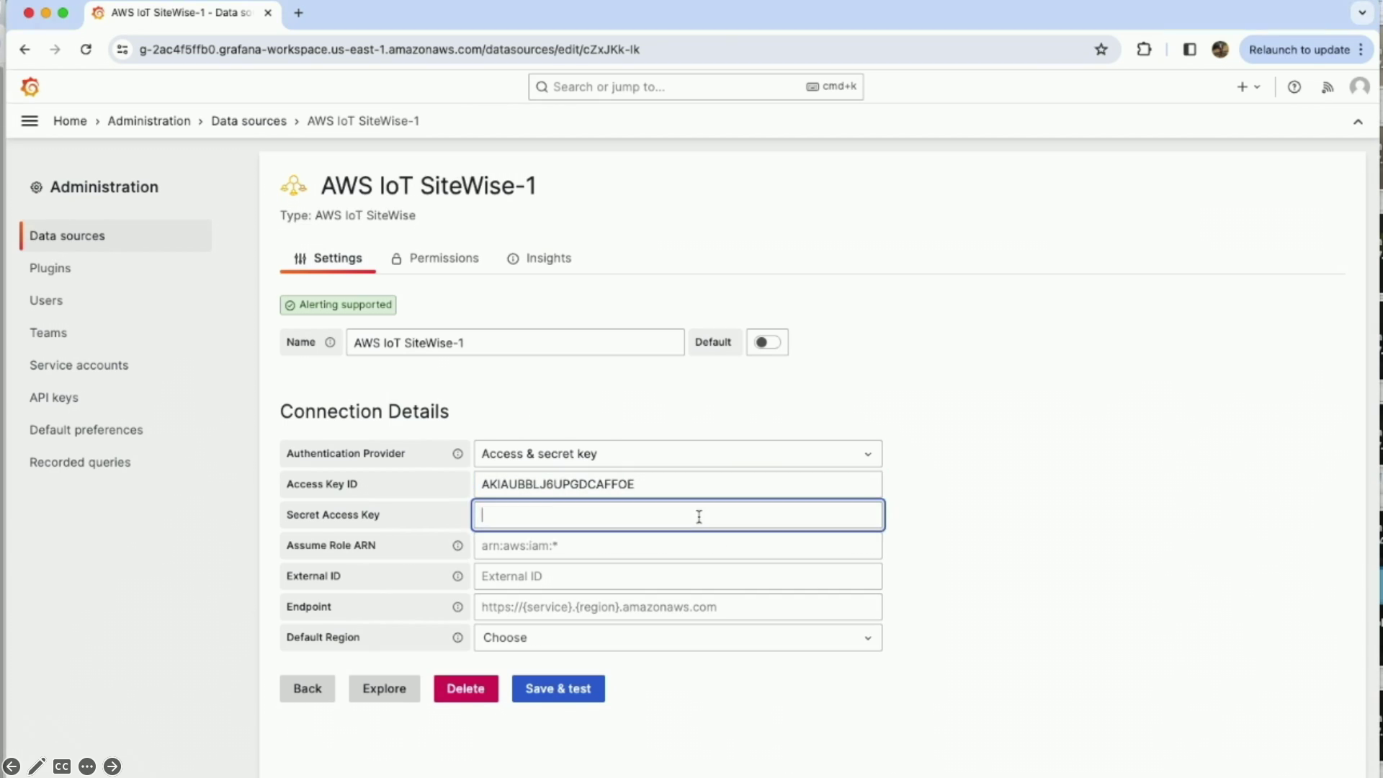
key(super+v)
click(584, 641)
text(us-east)
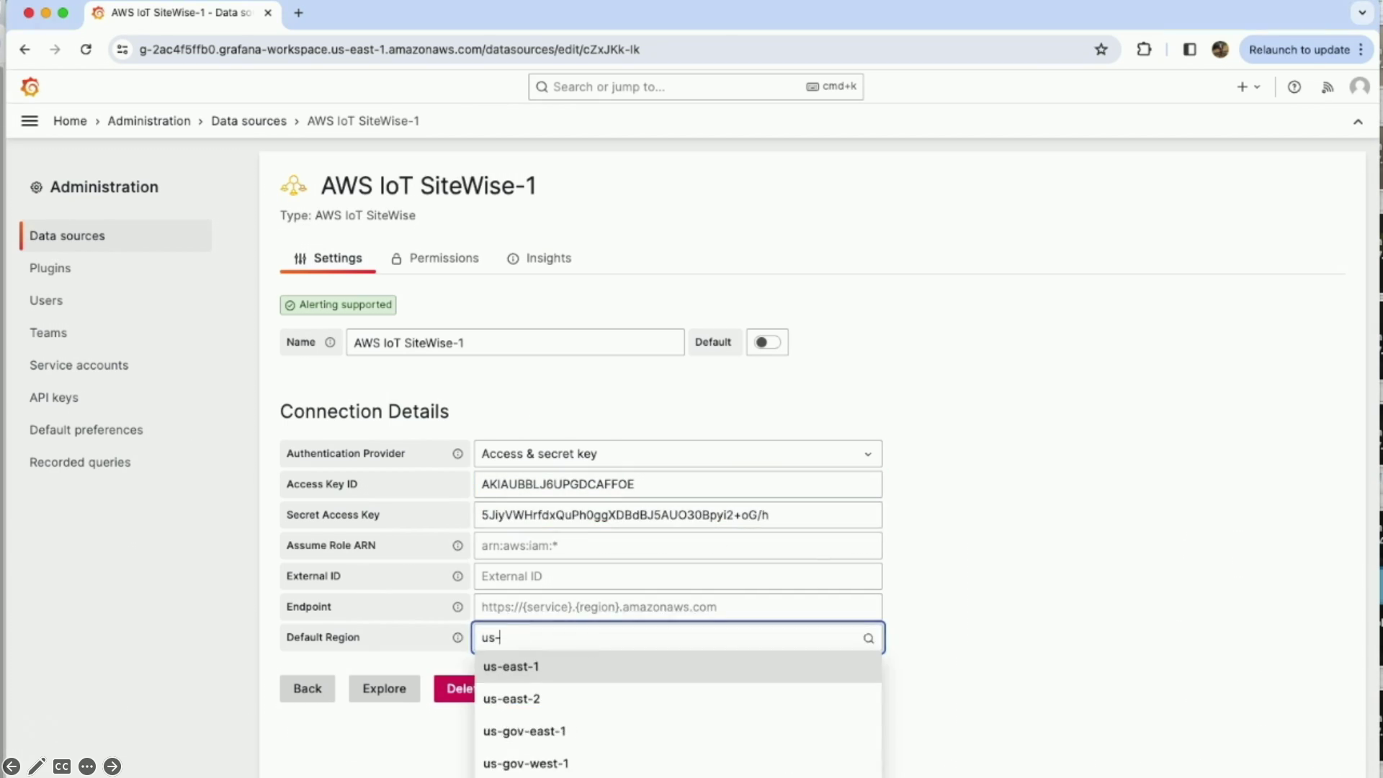
click(533, 667)
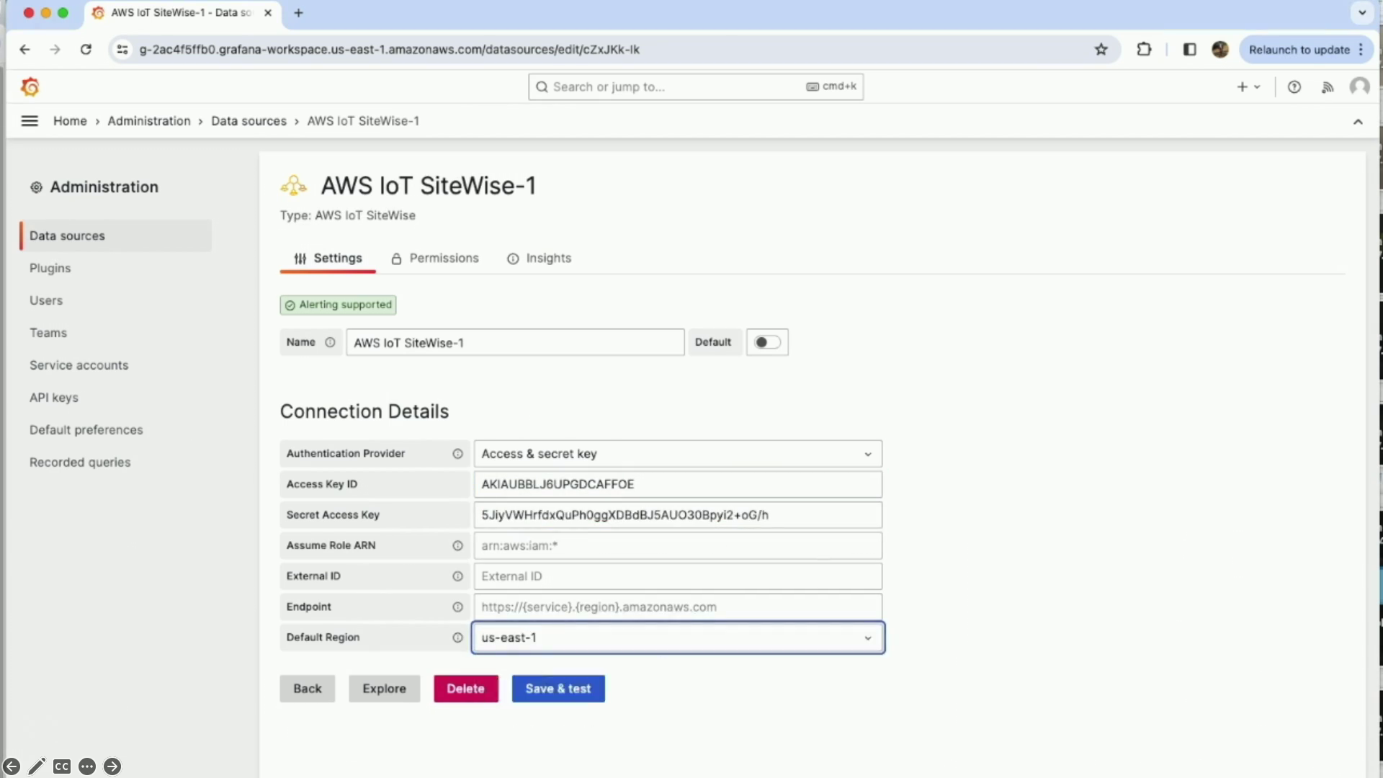
click(574, 696)
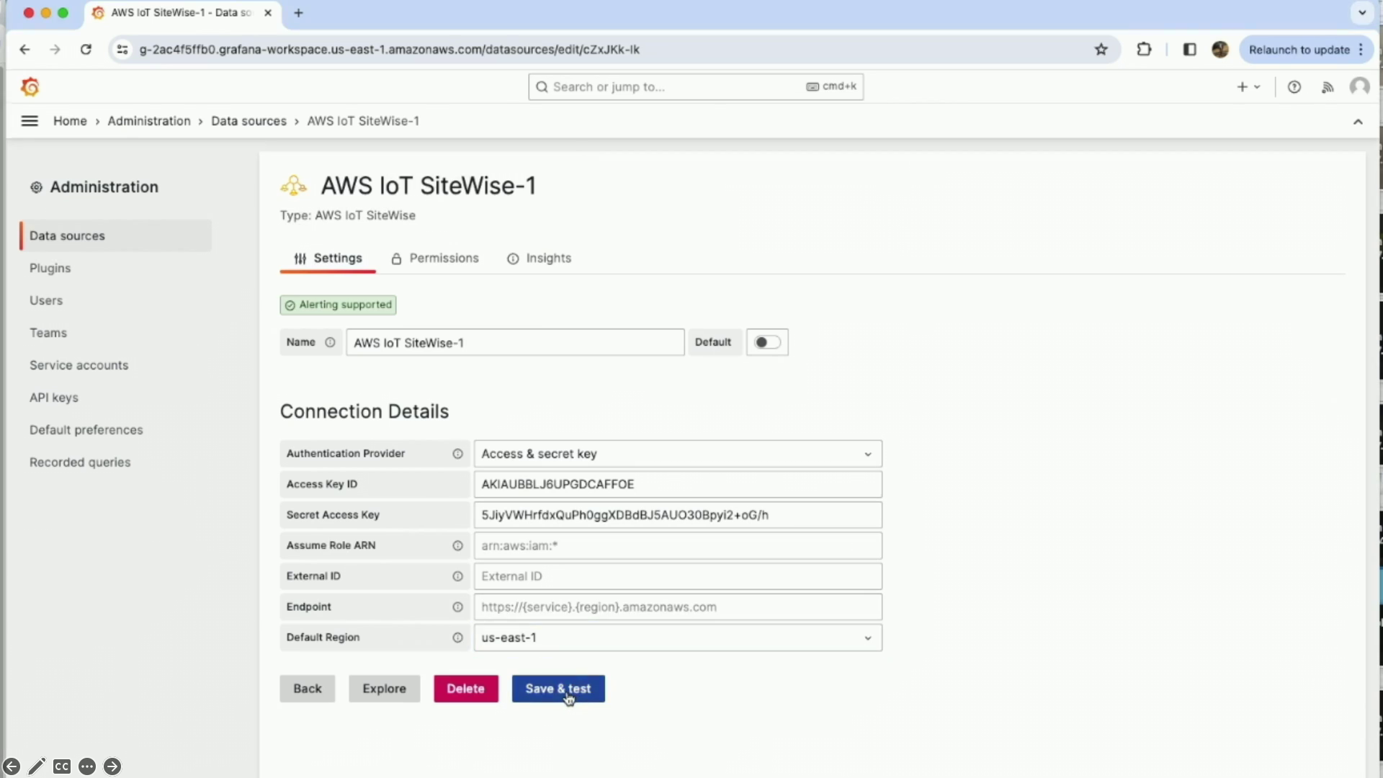
click(29, 120)
Create a new dashboard and add a panel titled Altitude.
click(72, 241)
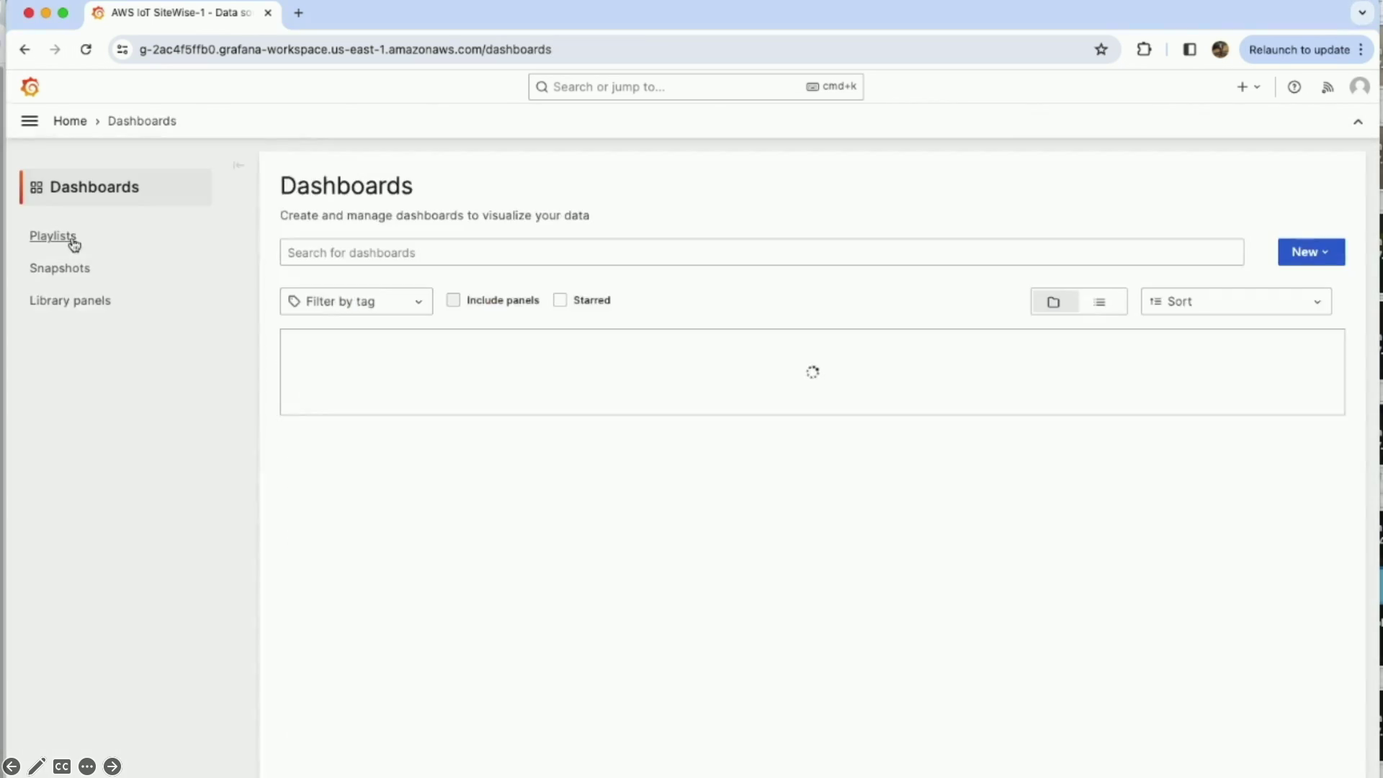
click(1310, 255)
click(1289, 295)
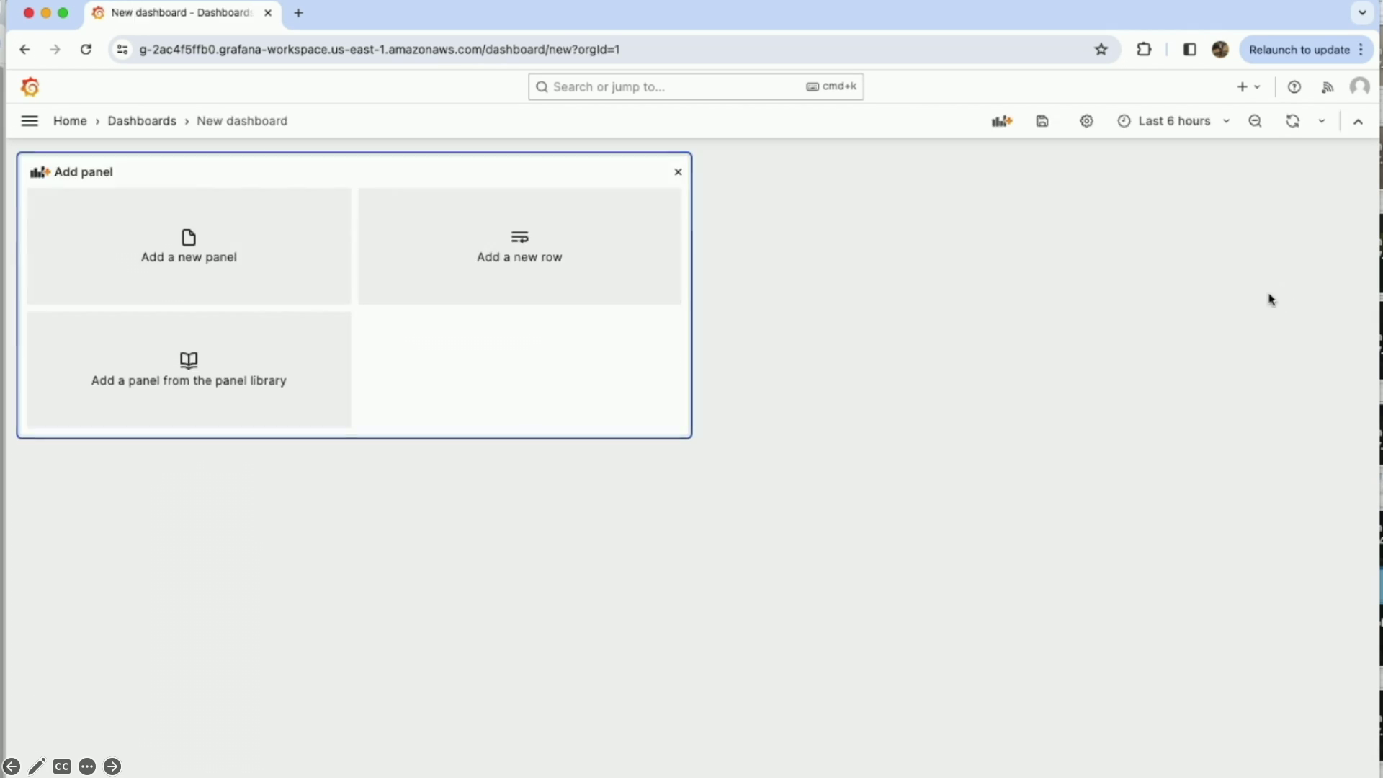
click(188, 247)
click(1148, 340)
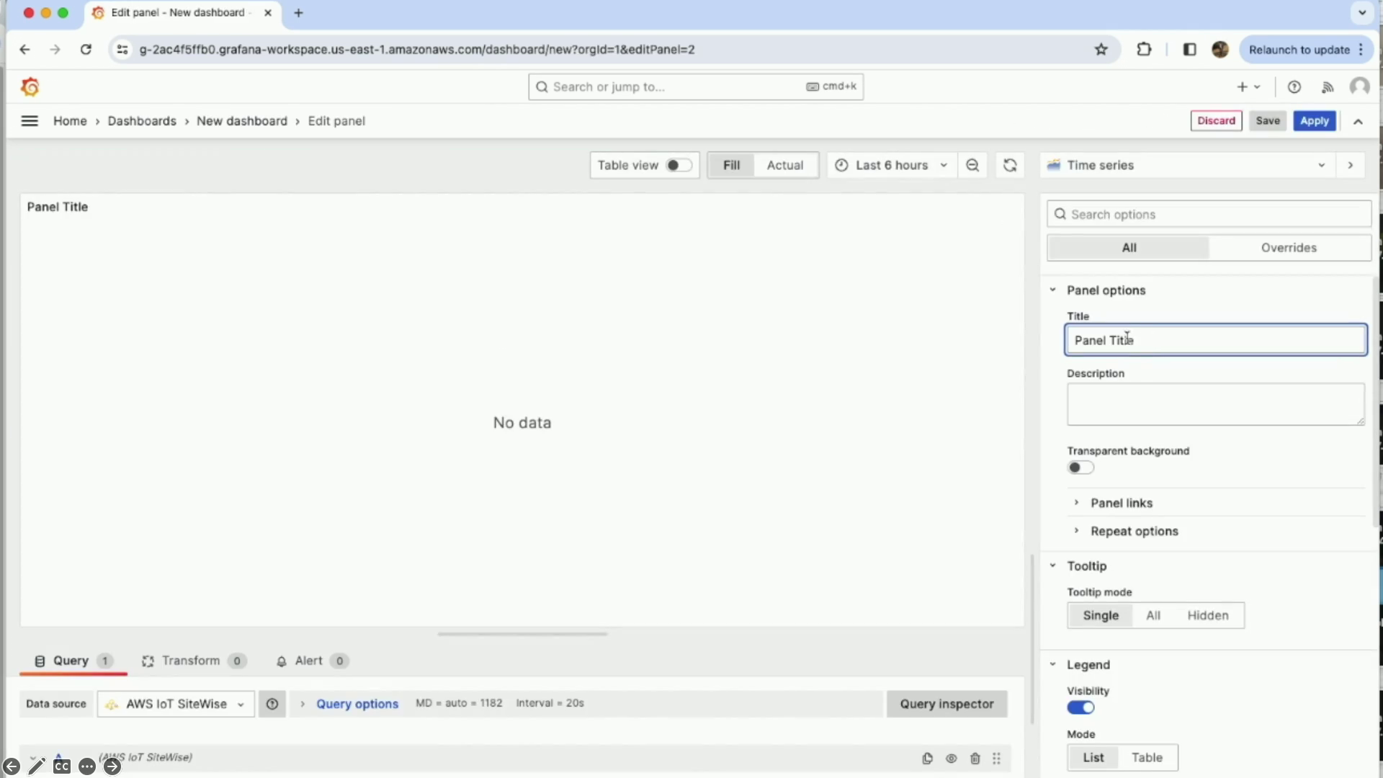
key(super+a)
text(Altitude)
click(1151, 408)
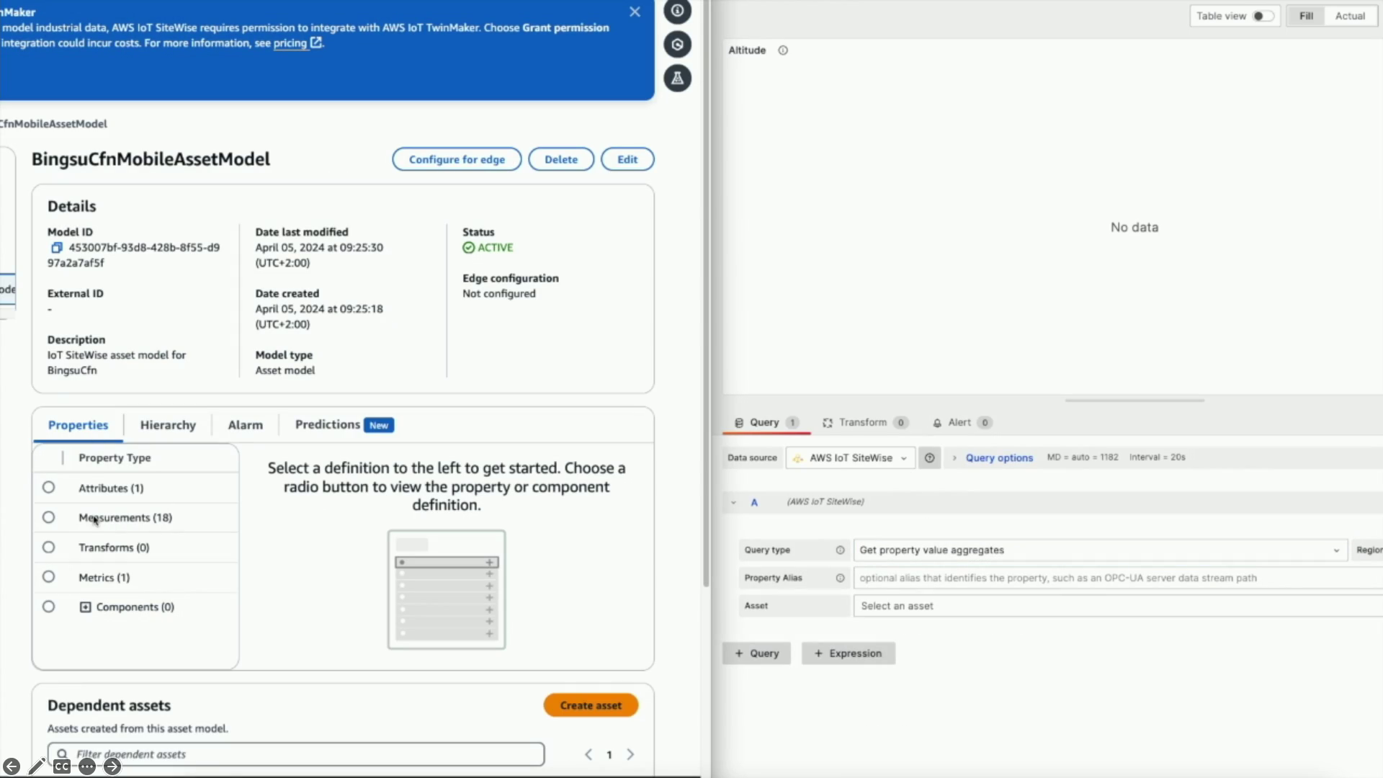
Query BingsuCfnMobileAsset's Altitude property ID in the panel and apply it.
click(56, 521)
scroll(338, 594, down, 7)
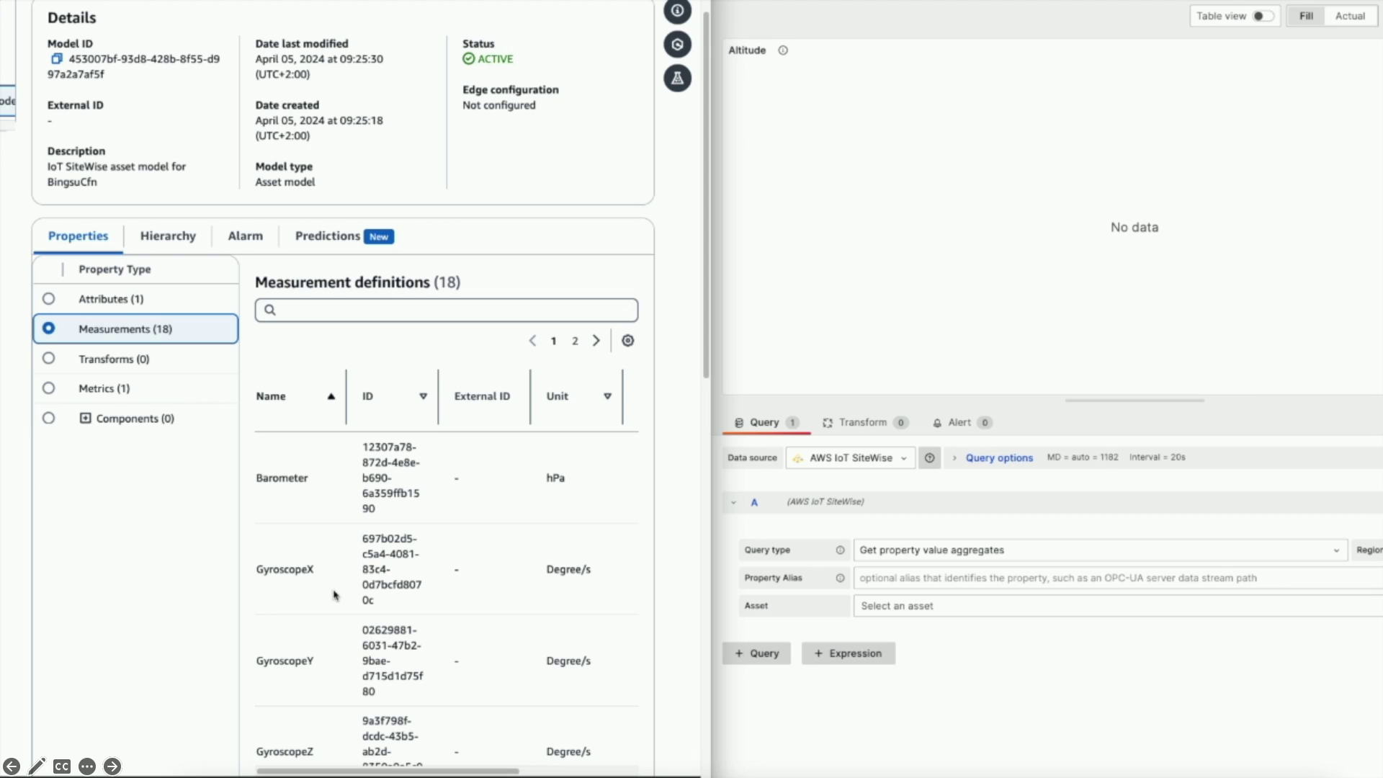
scroll(343, 587, down, 6)
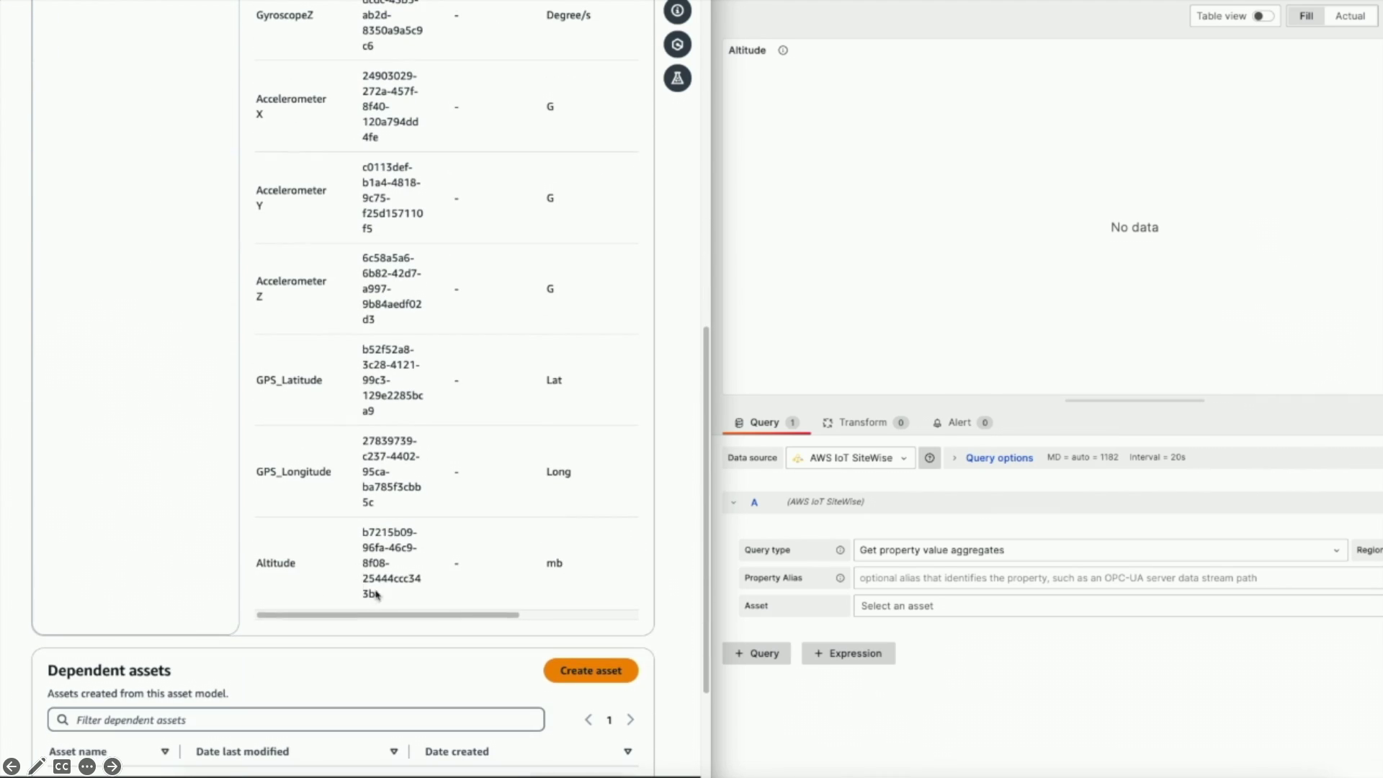
drag(376, 594, 348, 533)
key(ctrl+c)
click(951, 606)
click(951, 634)
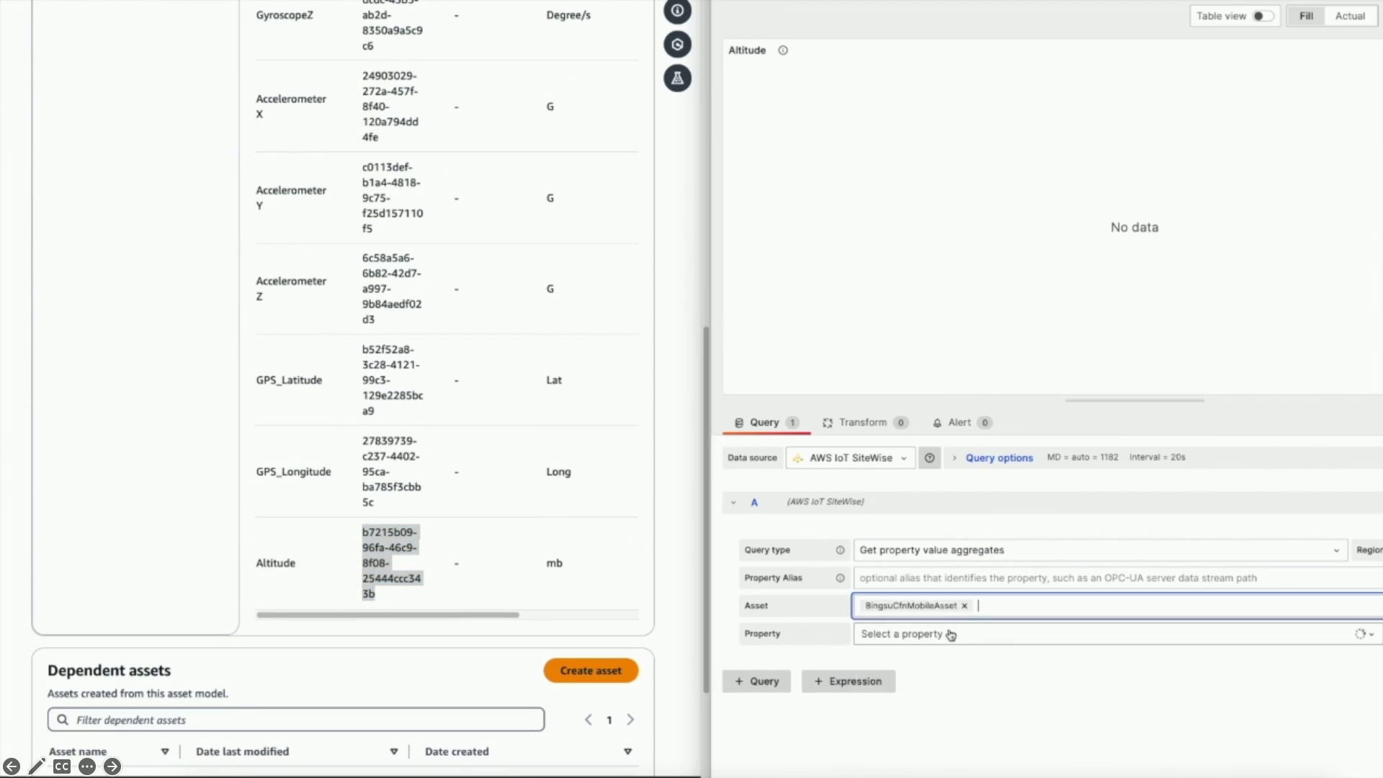
click(951, 634)
key(ctrl+v)
key(Return)
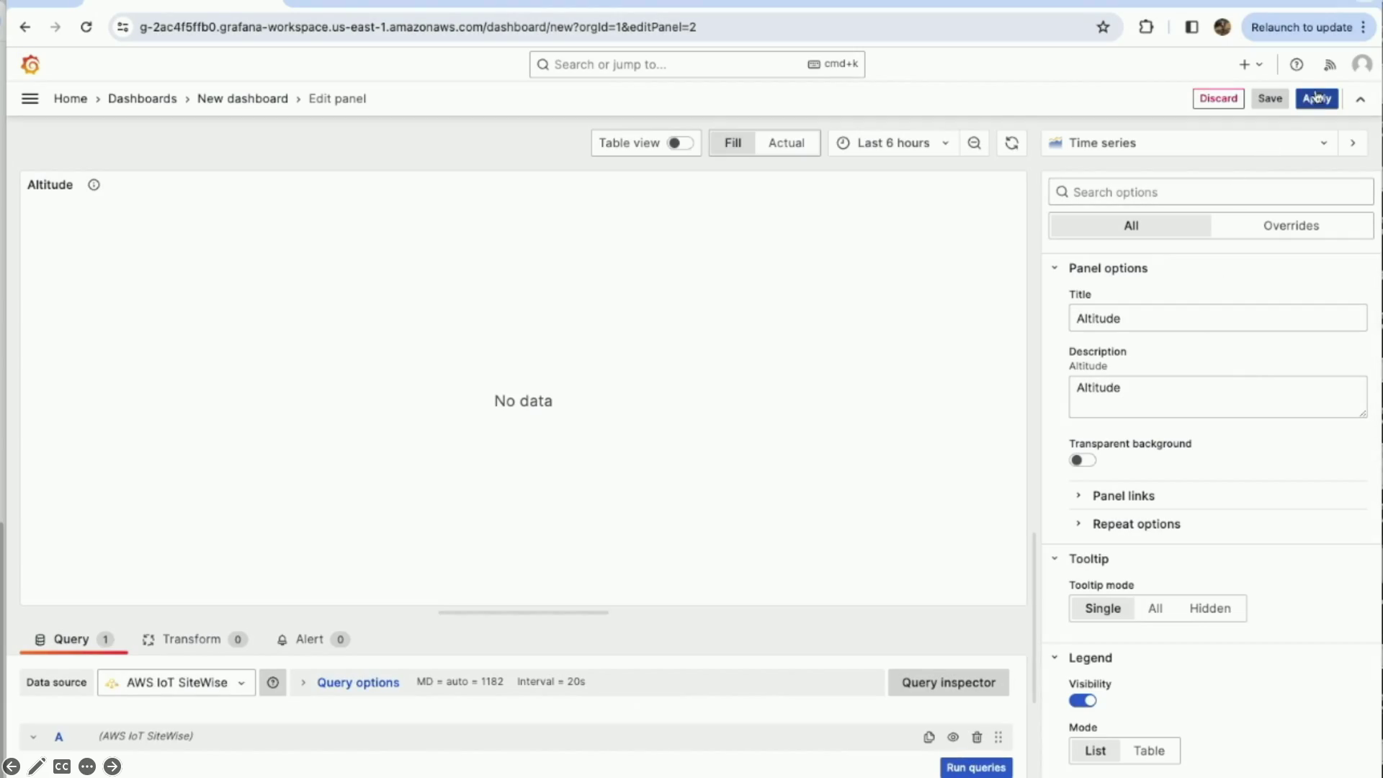
click(1317, 96)
Add another new panel titled Barometer.
click(1005, 101)
click(201, 220)
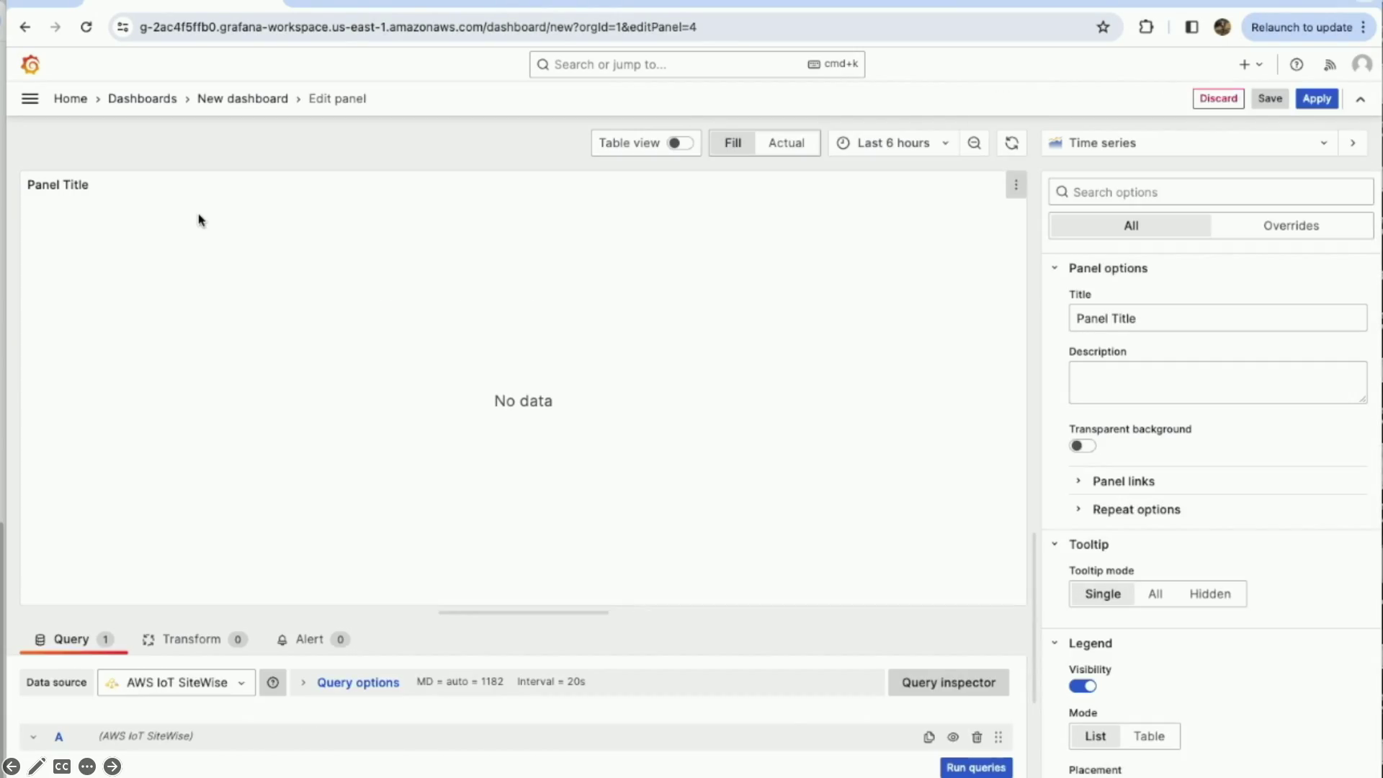
triple_click(1077, 317)
text(Barometer)
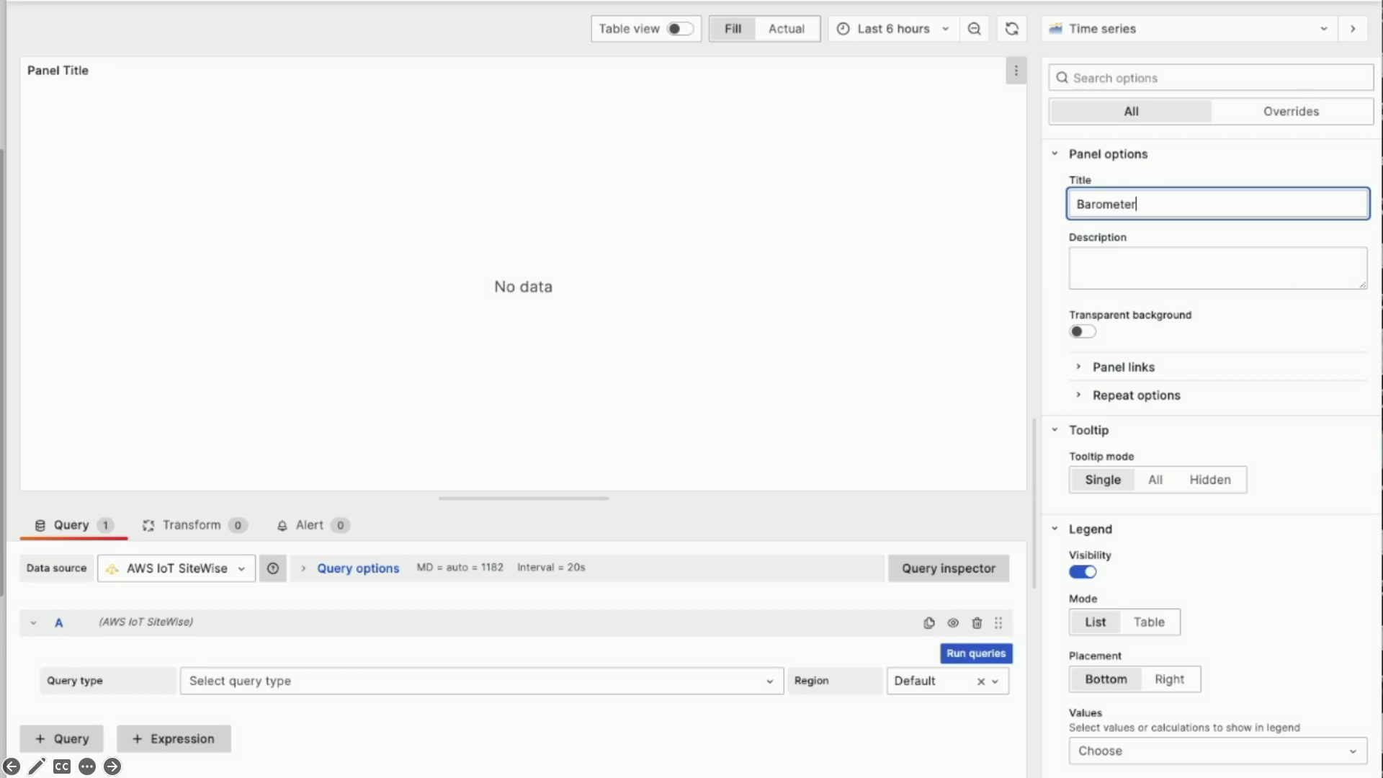
Query property value aggregates of BingsuCfnMobileAsset's Barometer property and apply the panel.
click(395, 682)
click(372, 722)
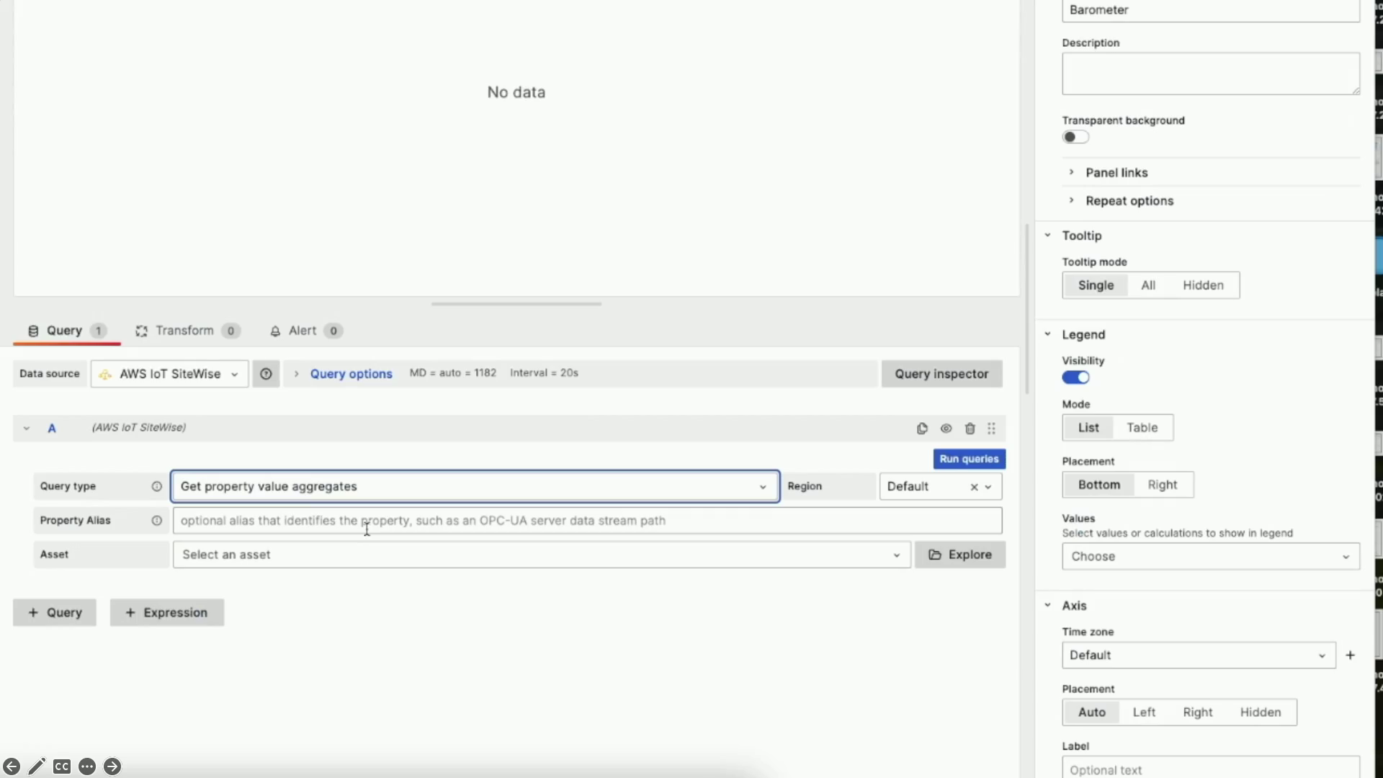
click(349, 556)
click(333, 595)
click(334, 595)
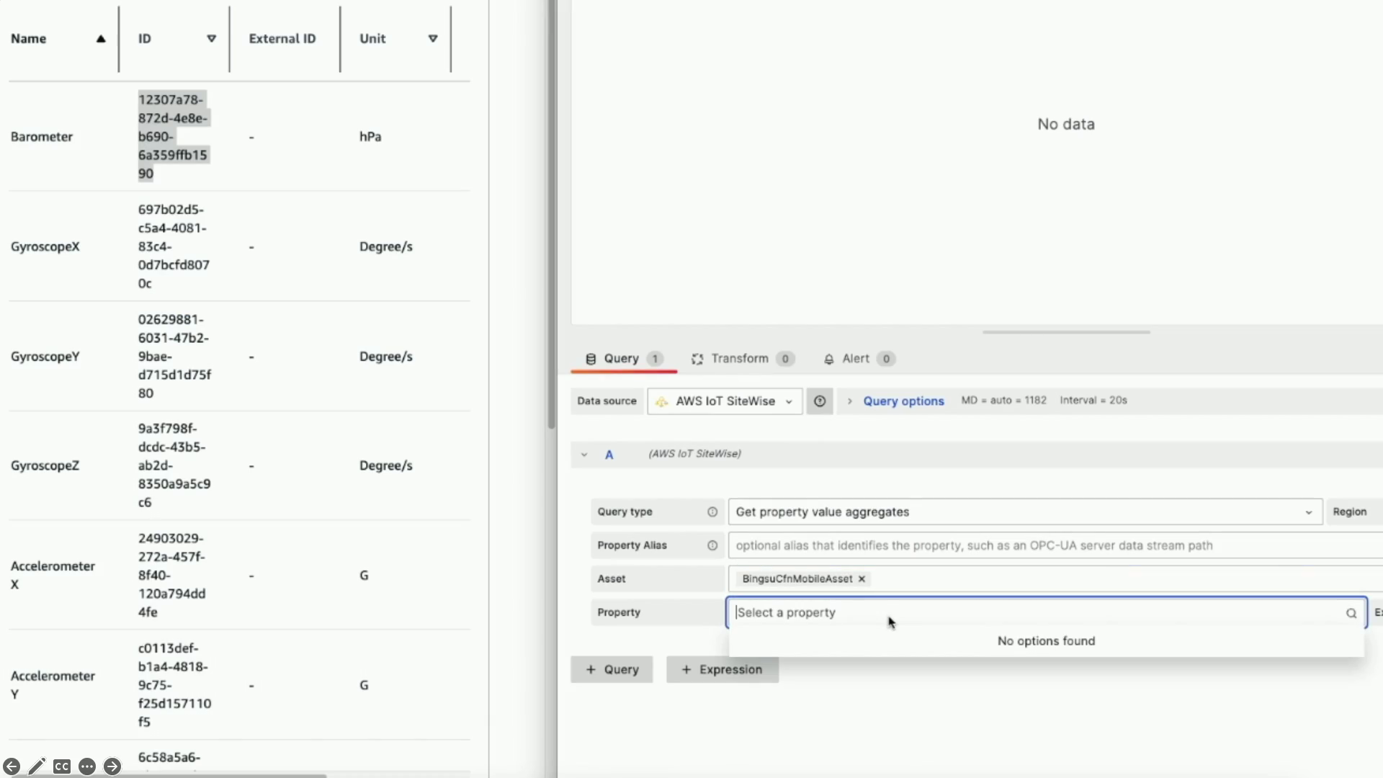
text(12307a78-872d-4e8e-b690-6a359ffb1590)
click(960, 647)
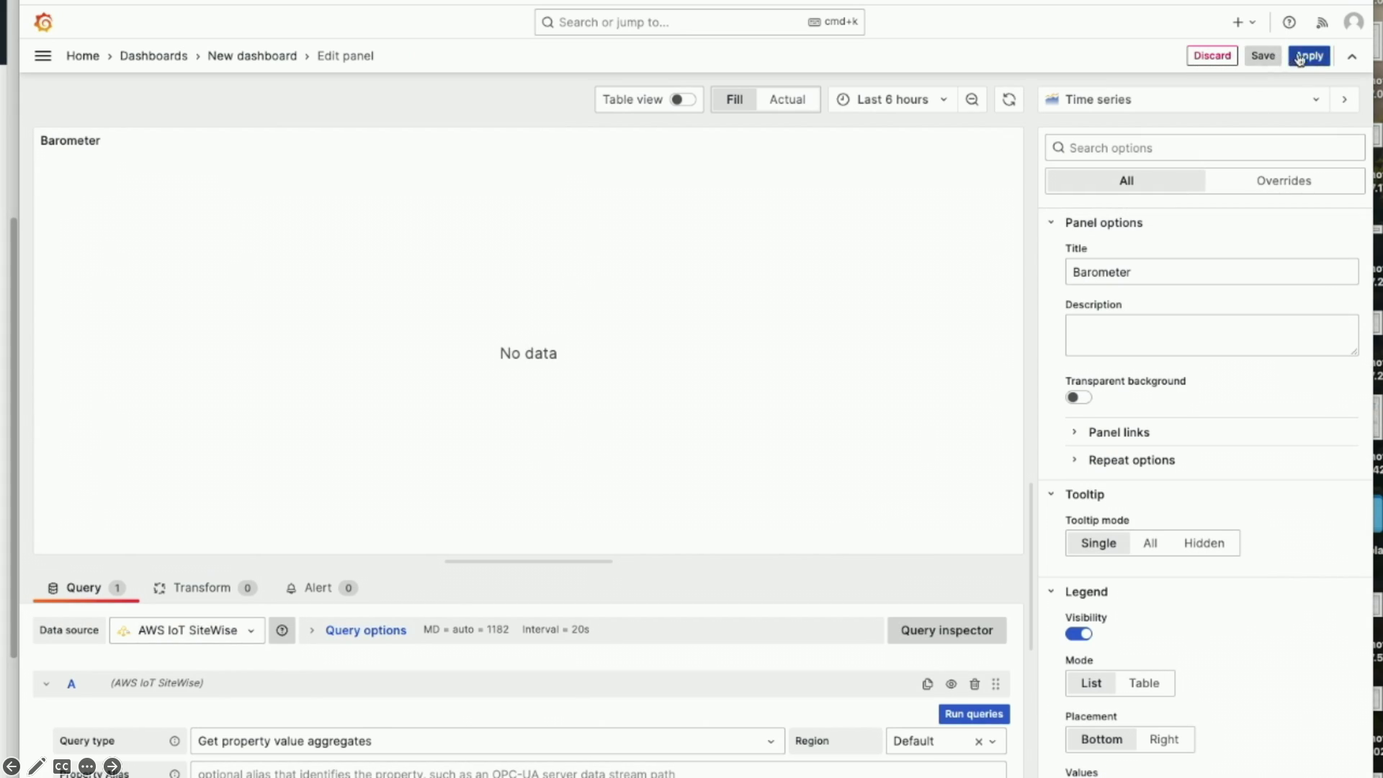
click(1300, 59)
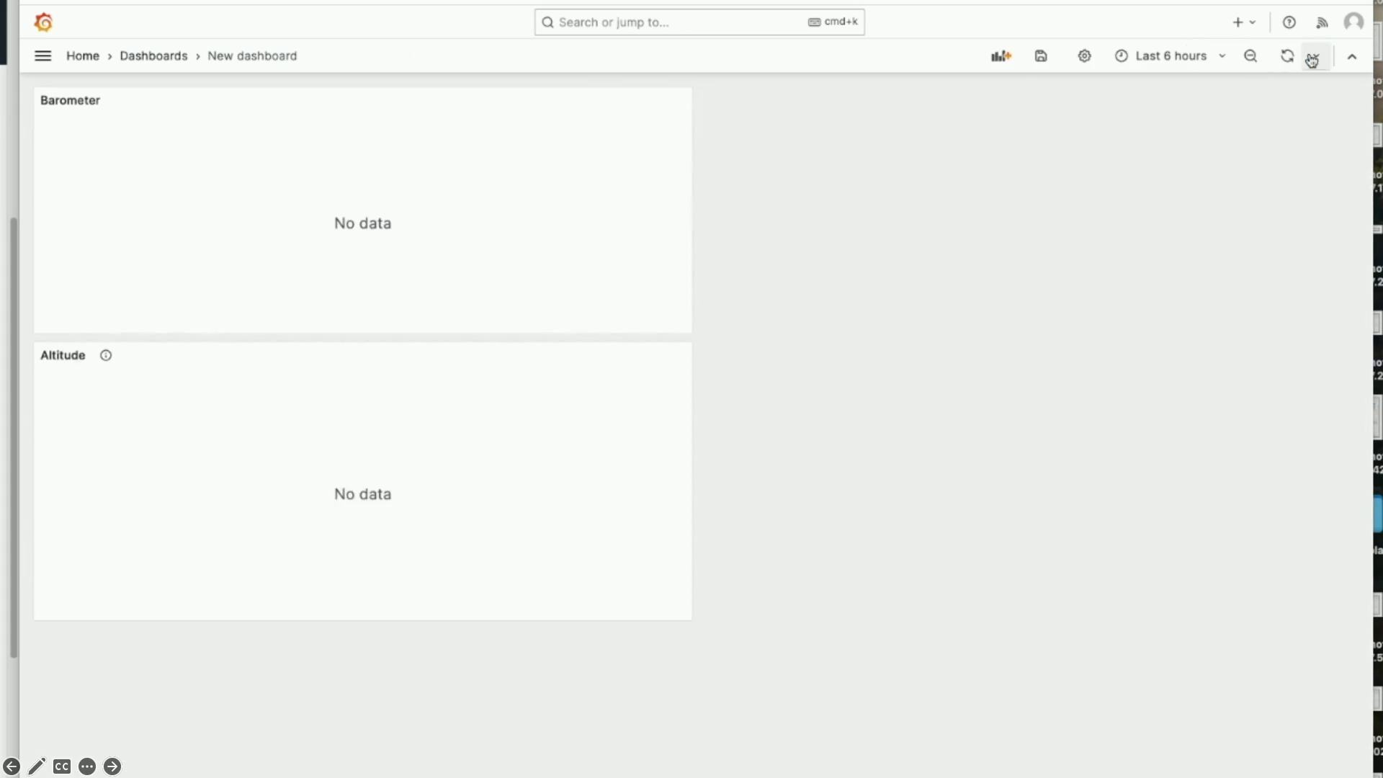
click(1003, 55)
Create a Gyroscope panel with query A on BingsuCfnMobileAsset property value aggregates.
click(292, 168)
drag(1135, 271, 1044, 272)
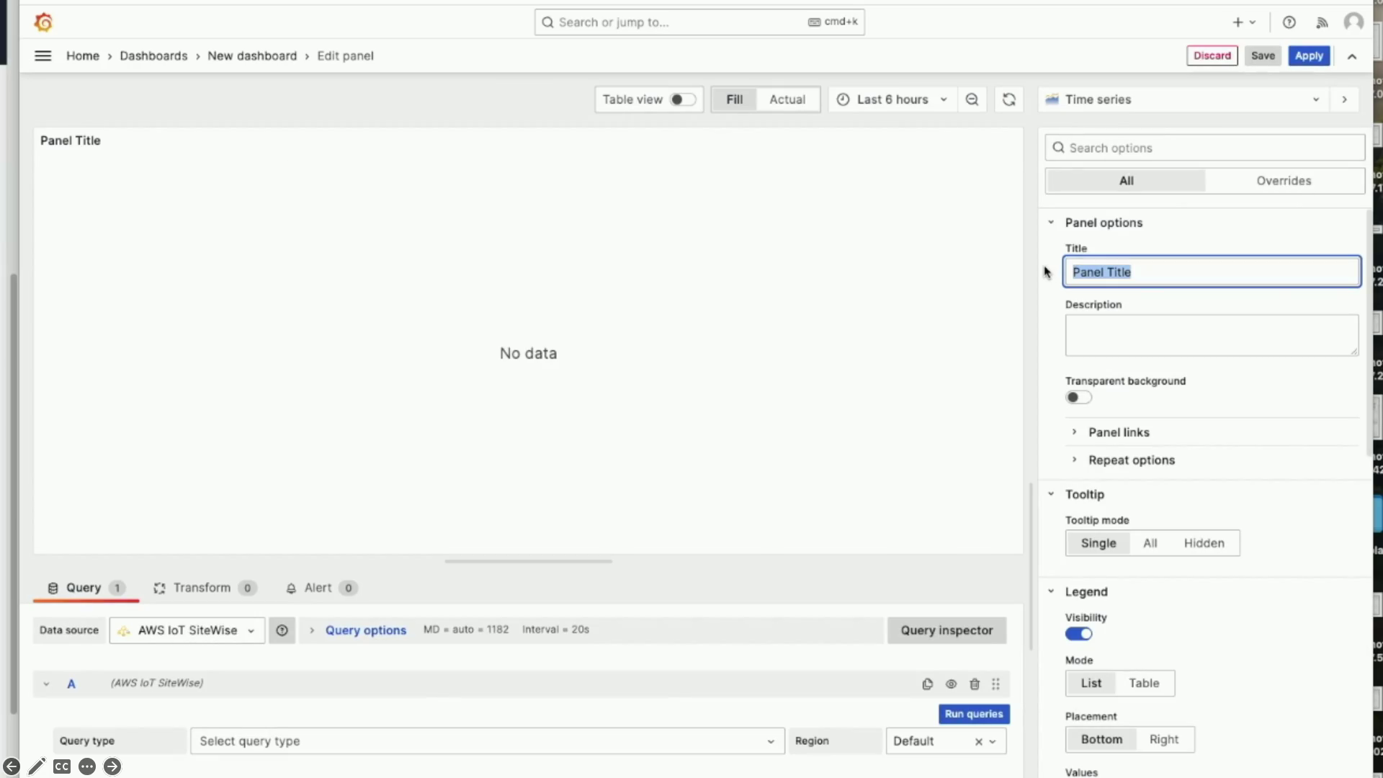
text(Gyroscope)
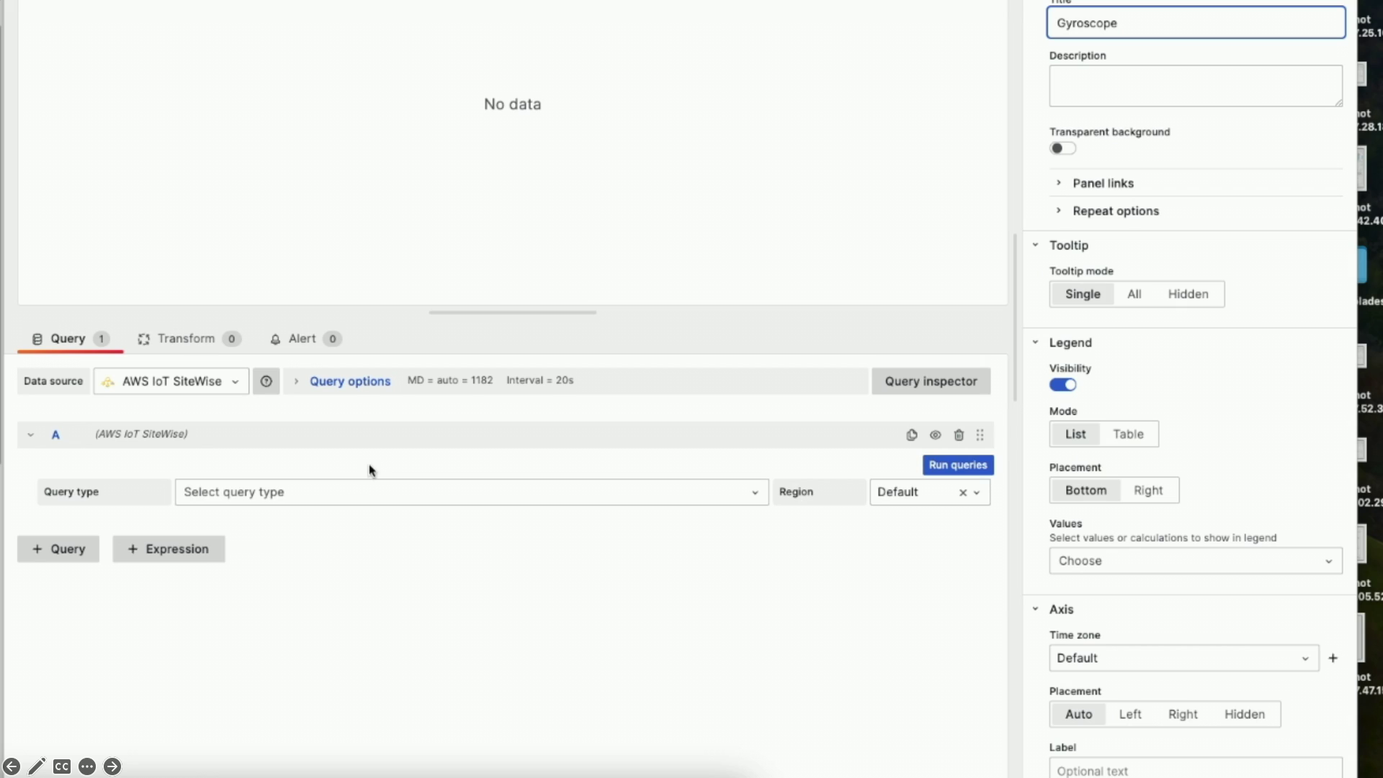
click(368, 741)
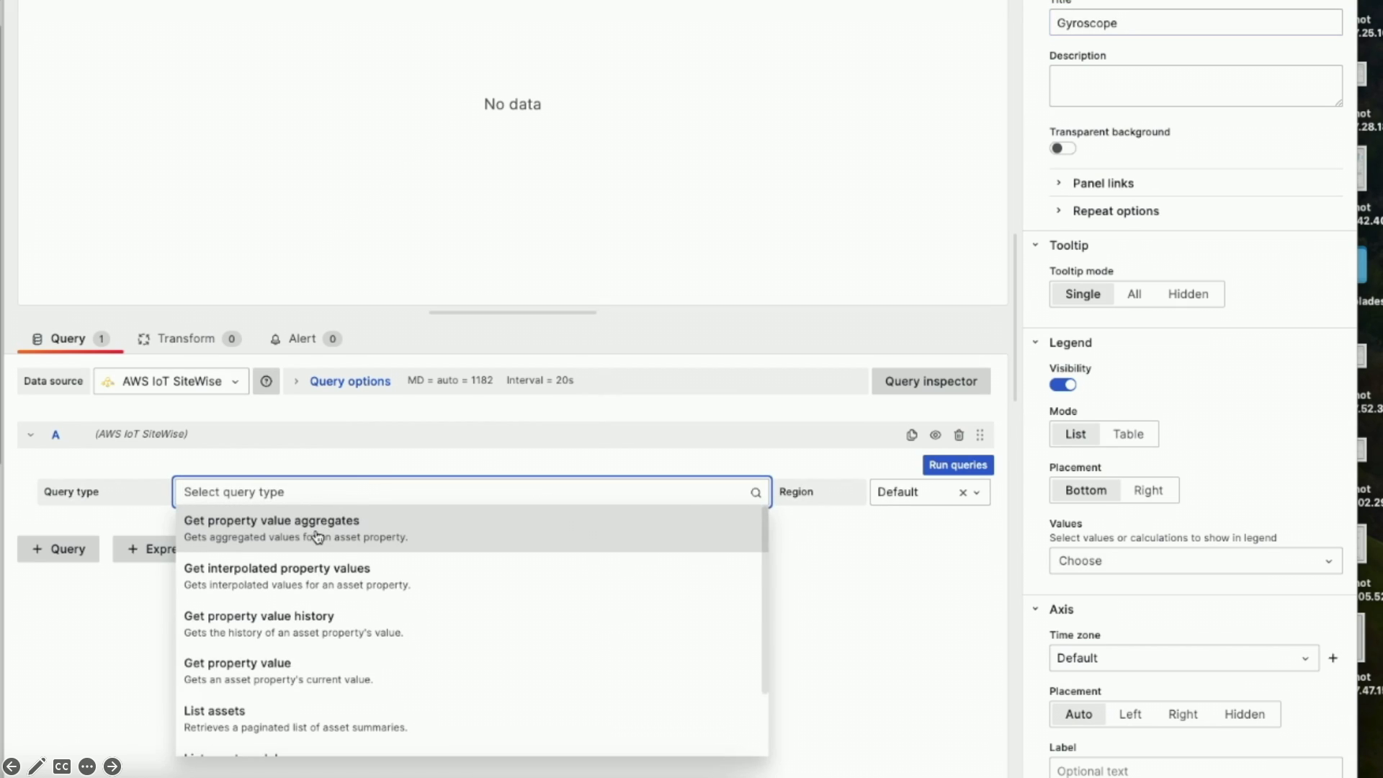
click(317, 534)
click(277, 558)
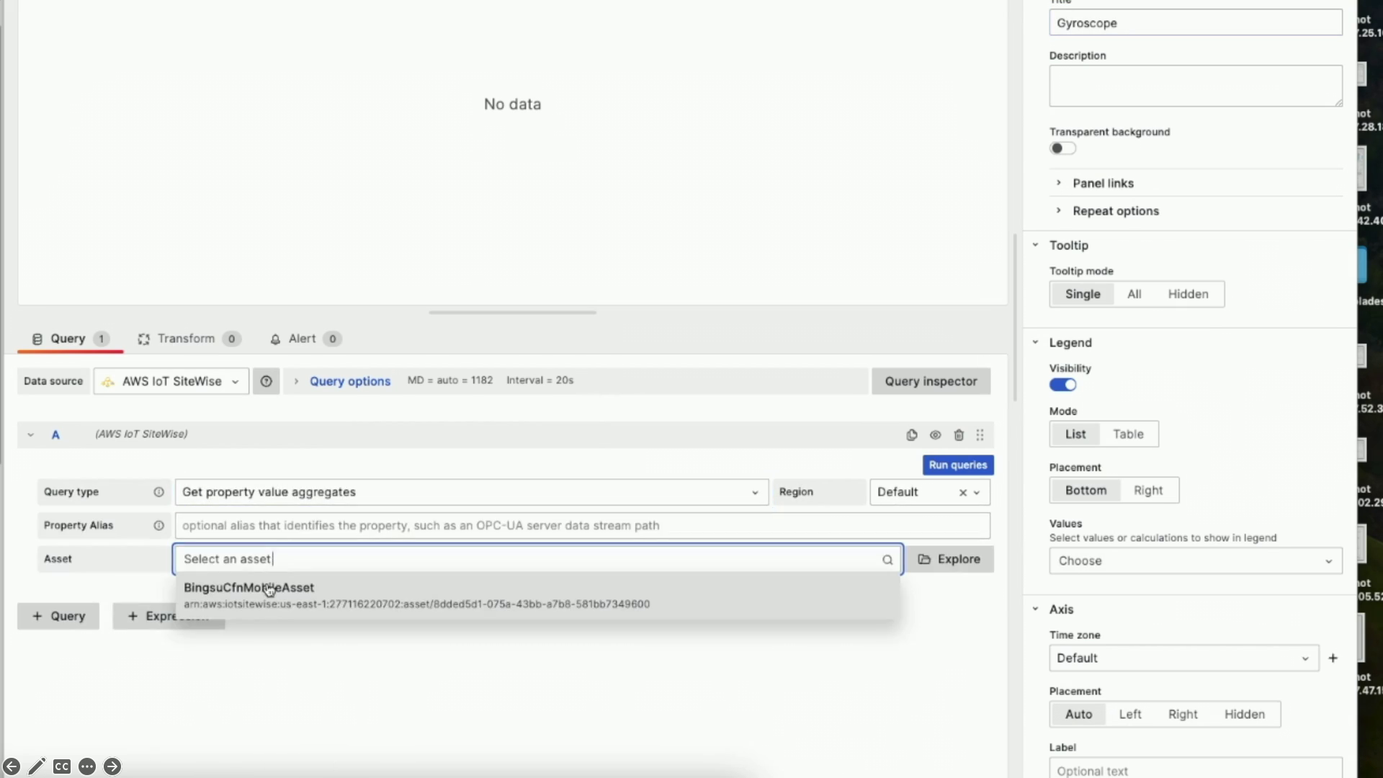
click(268, 585)
click(268, 594)
text(697b02d5-c5a4-4081-83c4-0d7bcfd8070c)
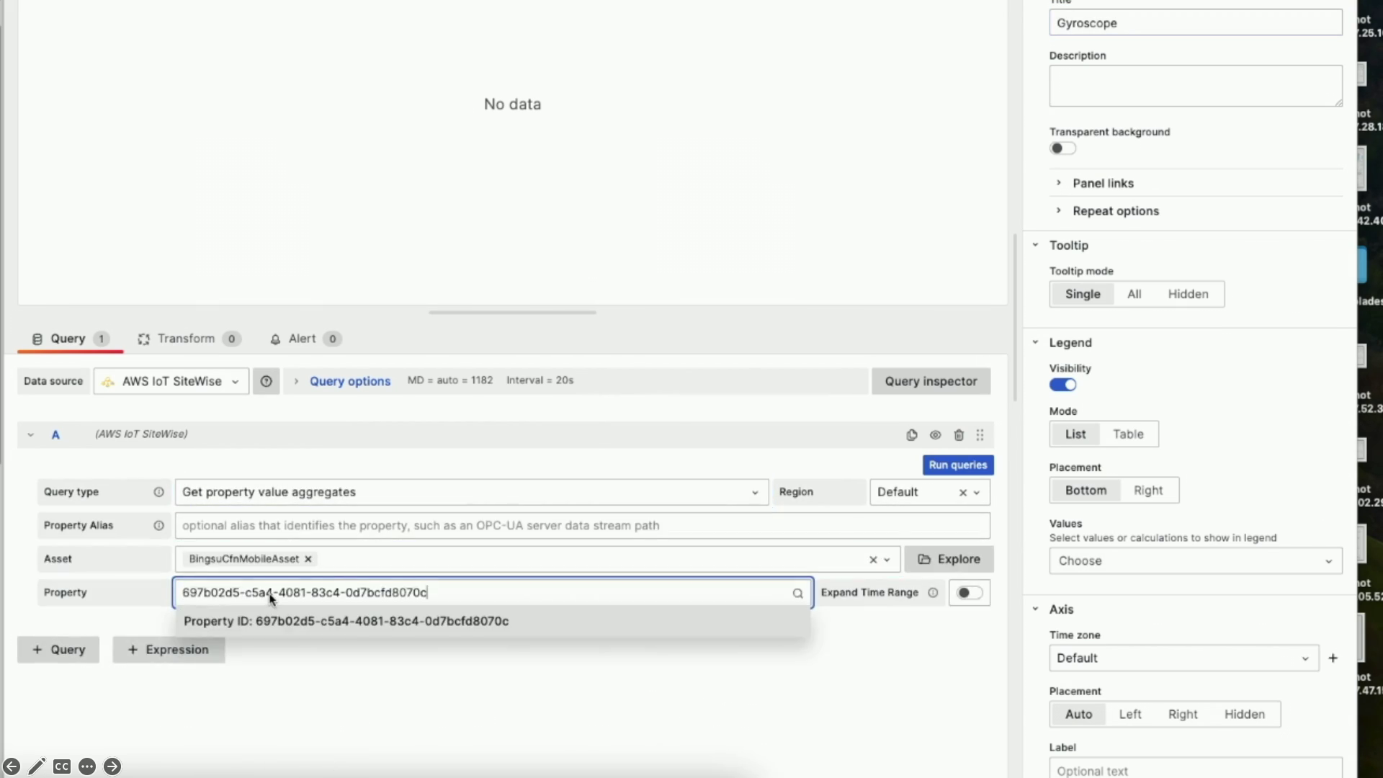
key(Return)
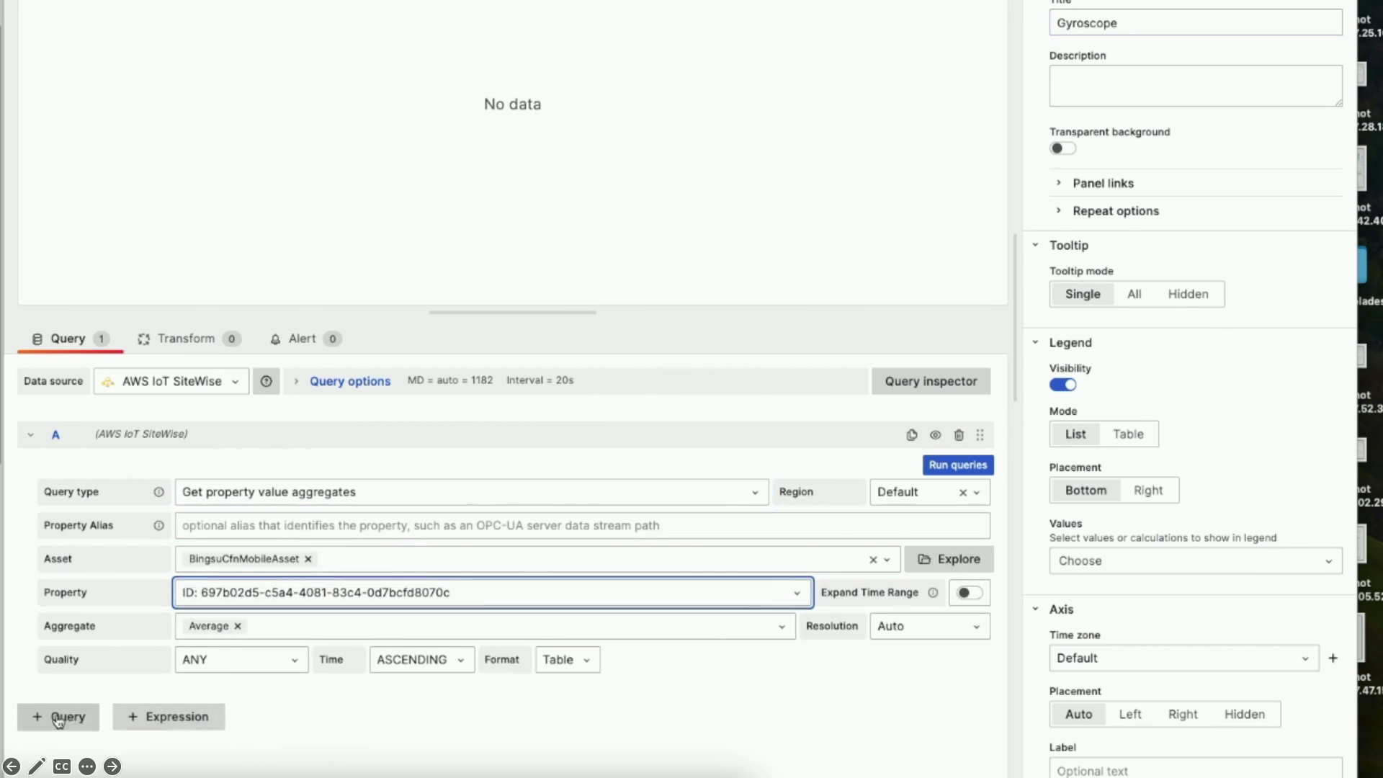
Add query B as property value aggregates on BingsuCfnMobileAsset with its pasted property ID.
click(58, 718)
scroll(101, 698, down, 1)
click(347, 724)
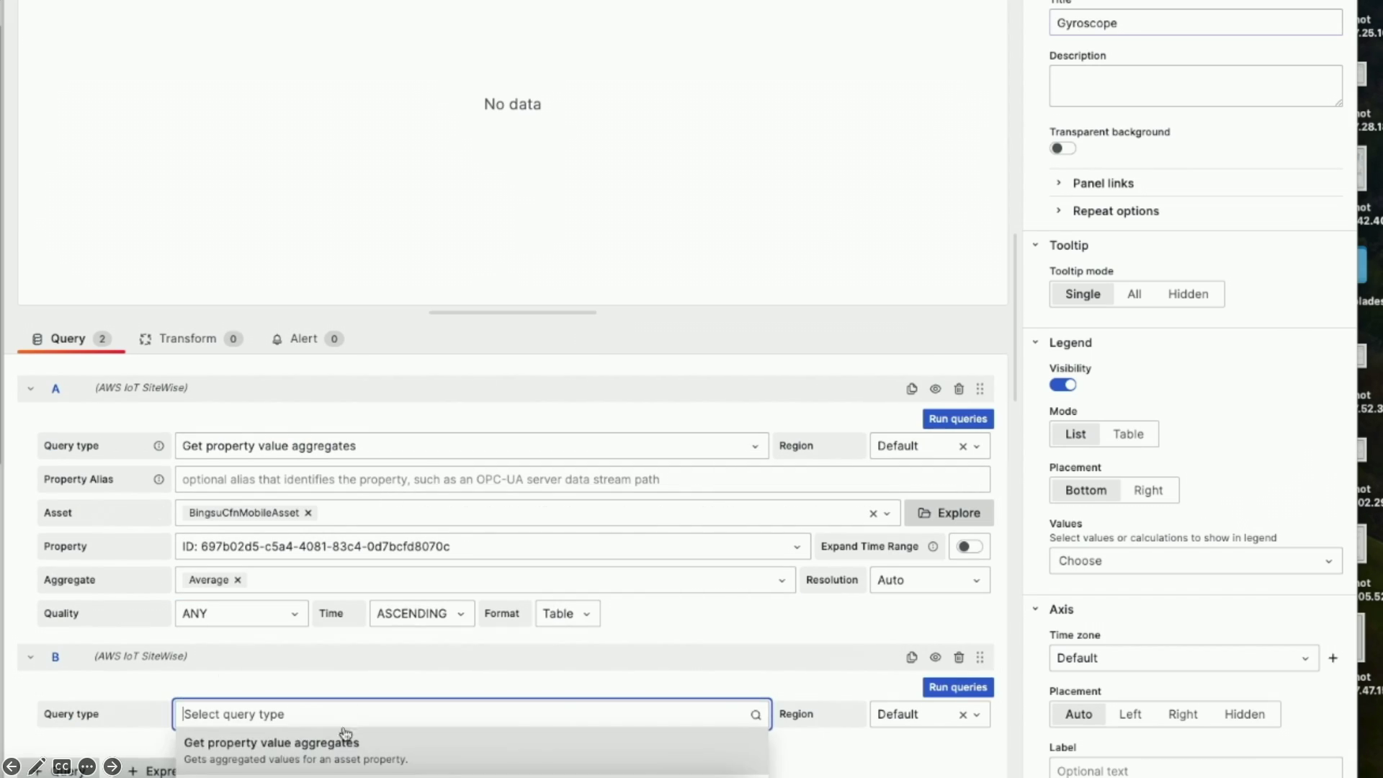
click(345, 734)
scroll(351, 591, down, 1)
click(312, 714)
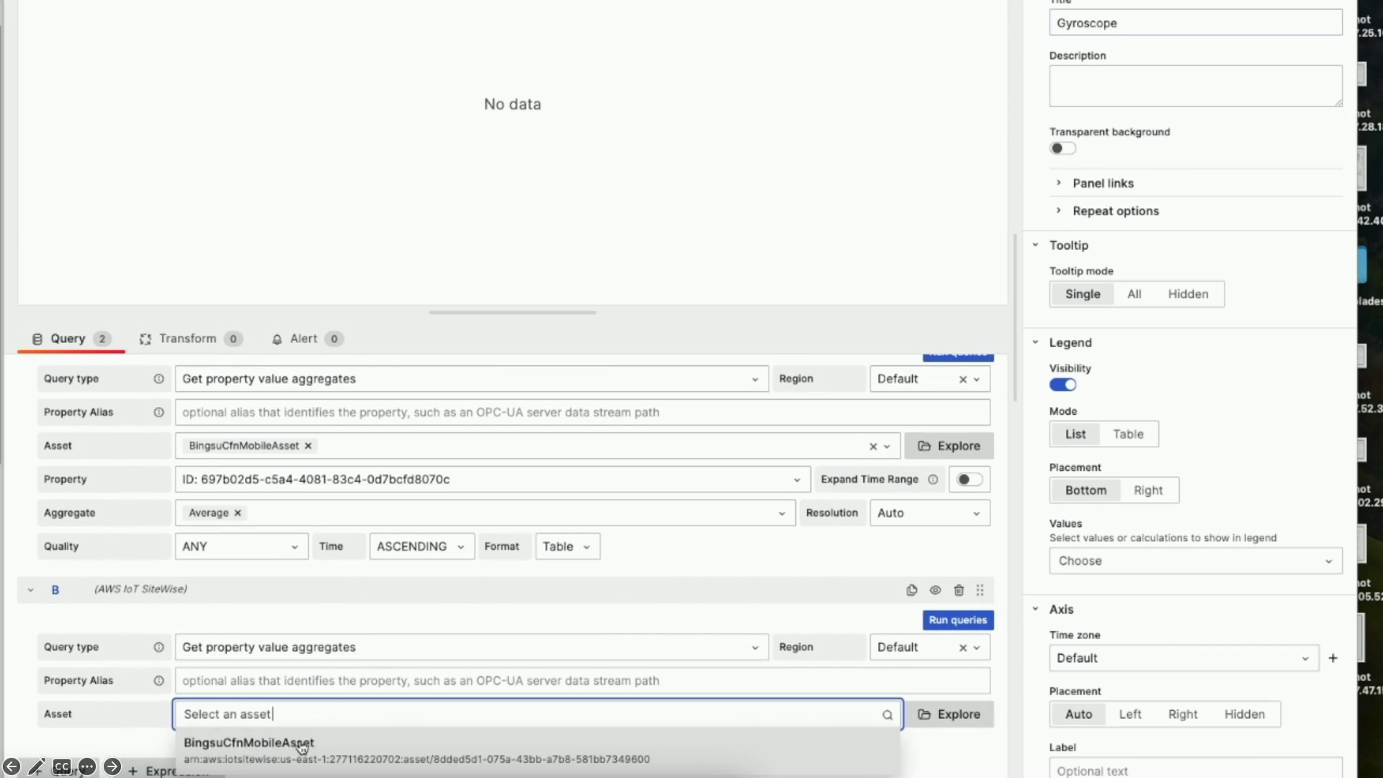
click(299, 744)
scroll(288, 720, down, 1)
click(253, 715)
key(ctrl+v)
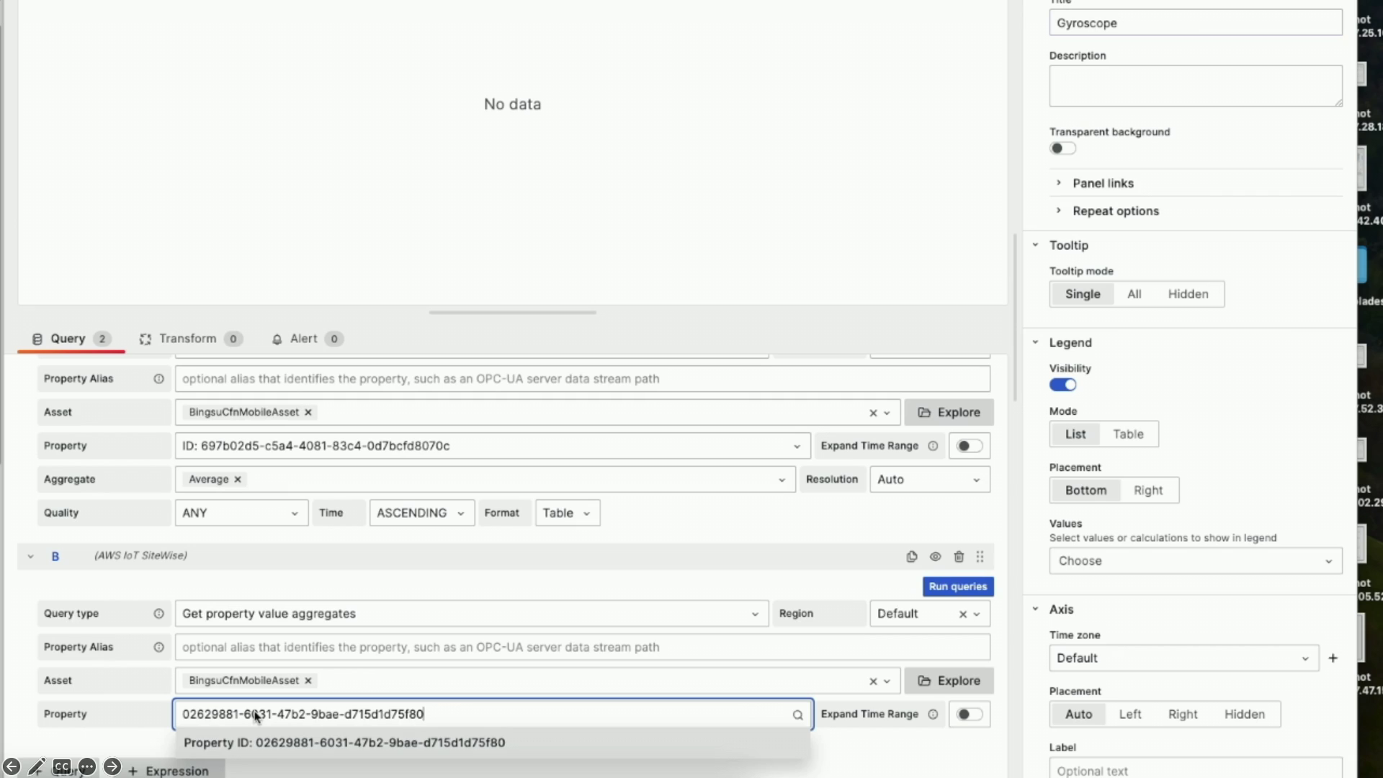
key(Return)
Add a matching query C, apply the panel, and drag Barometer to the top right.
scroll(234, 570, down, 1)
click(43, 767)
click(271, 713)
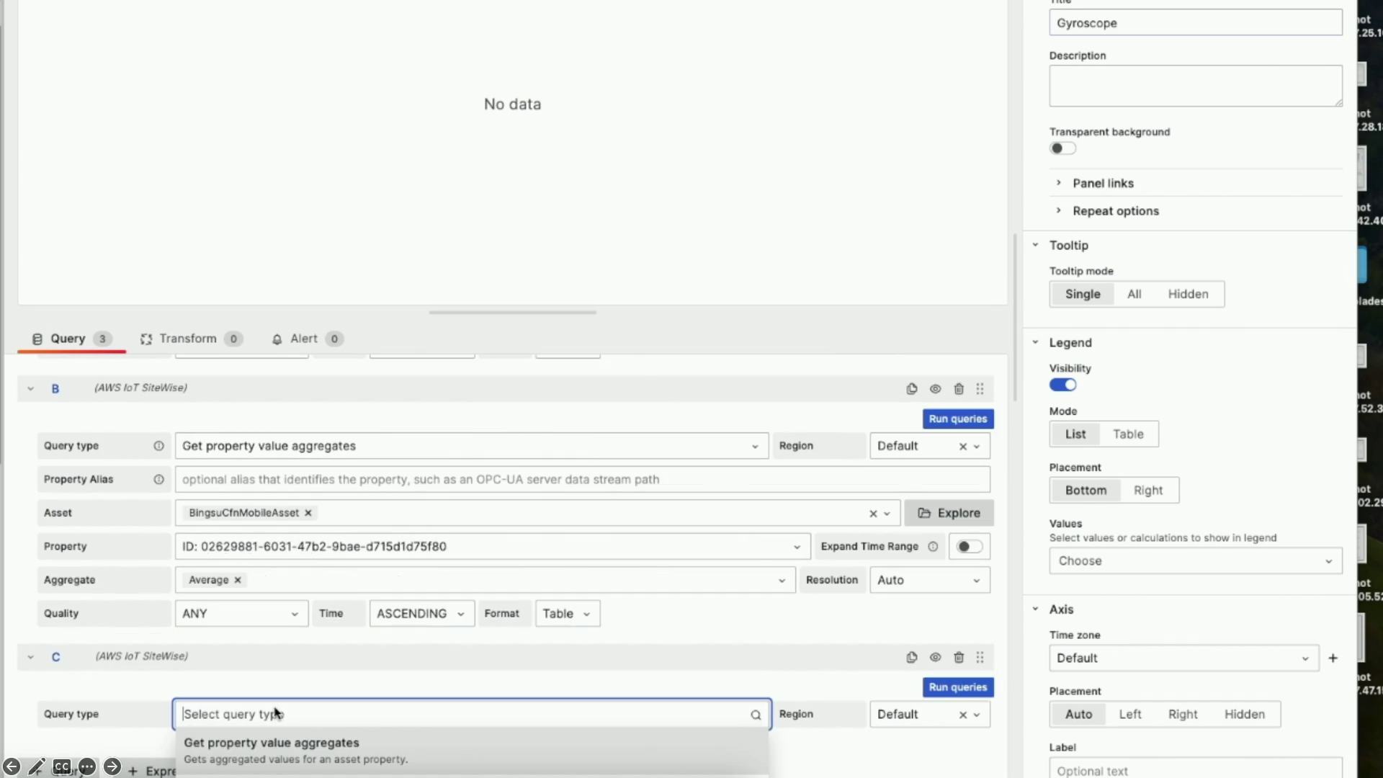
click(278, 742)
scroll(278, 720, down, 1)
click(277, 714)
click(275, 753)
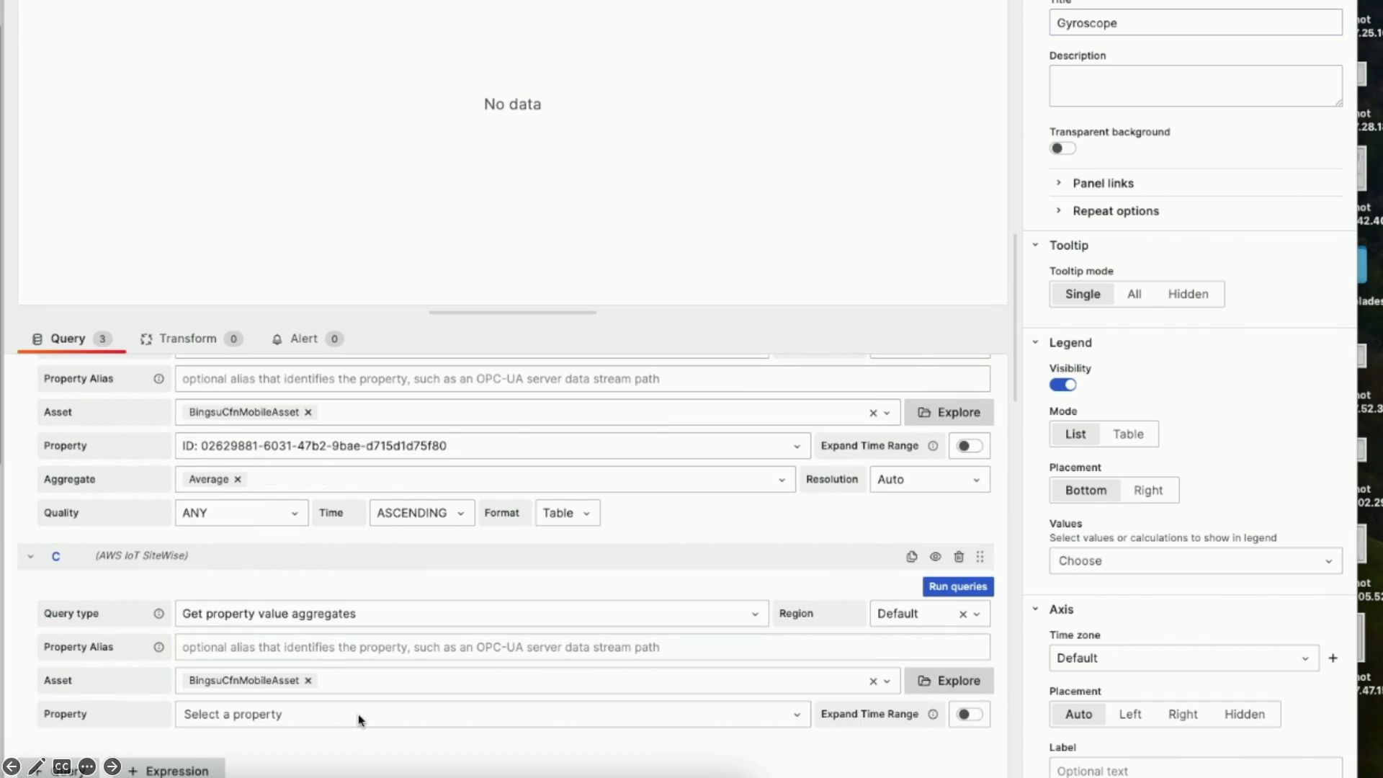
key(ctrl+v)
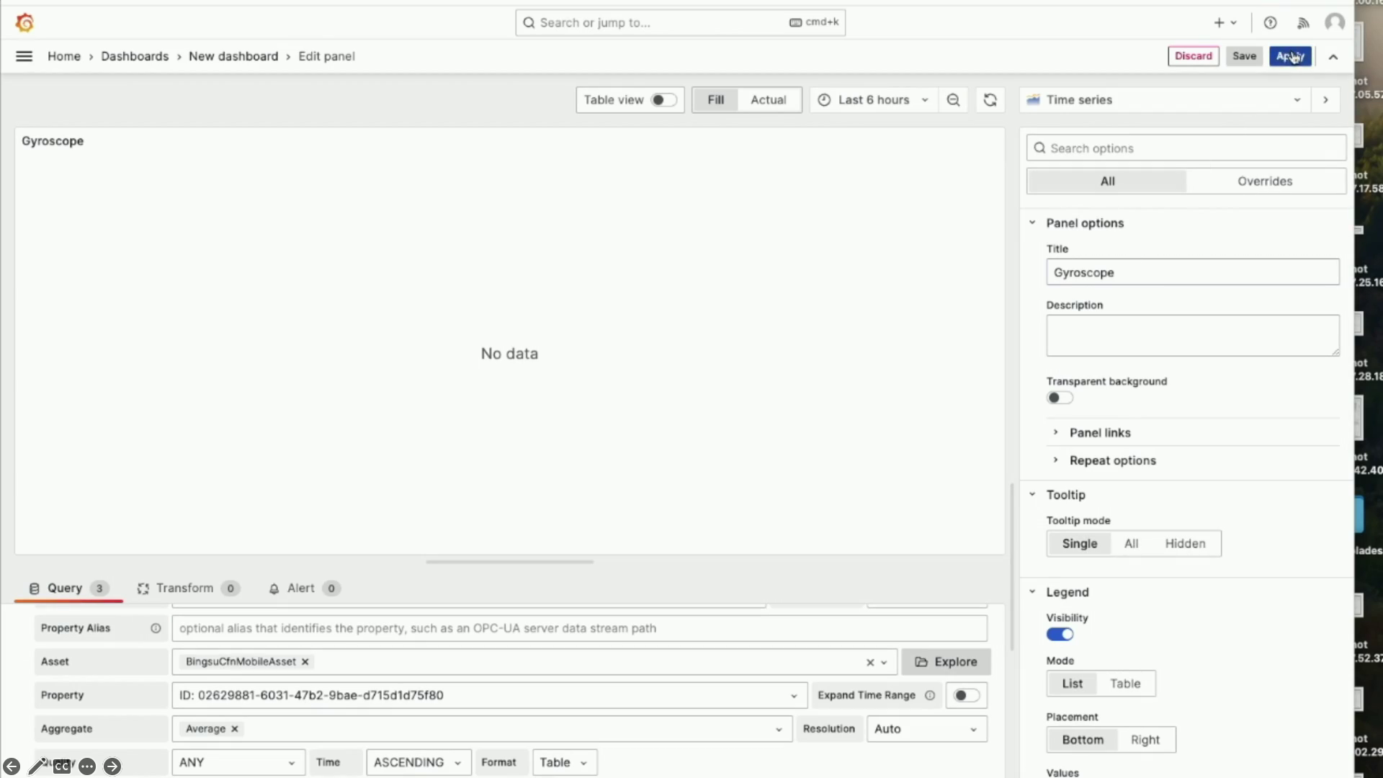
click(1292, 57)
drag(303, 361, 961, 108)
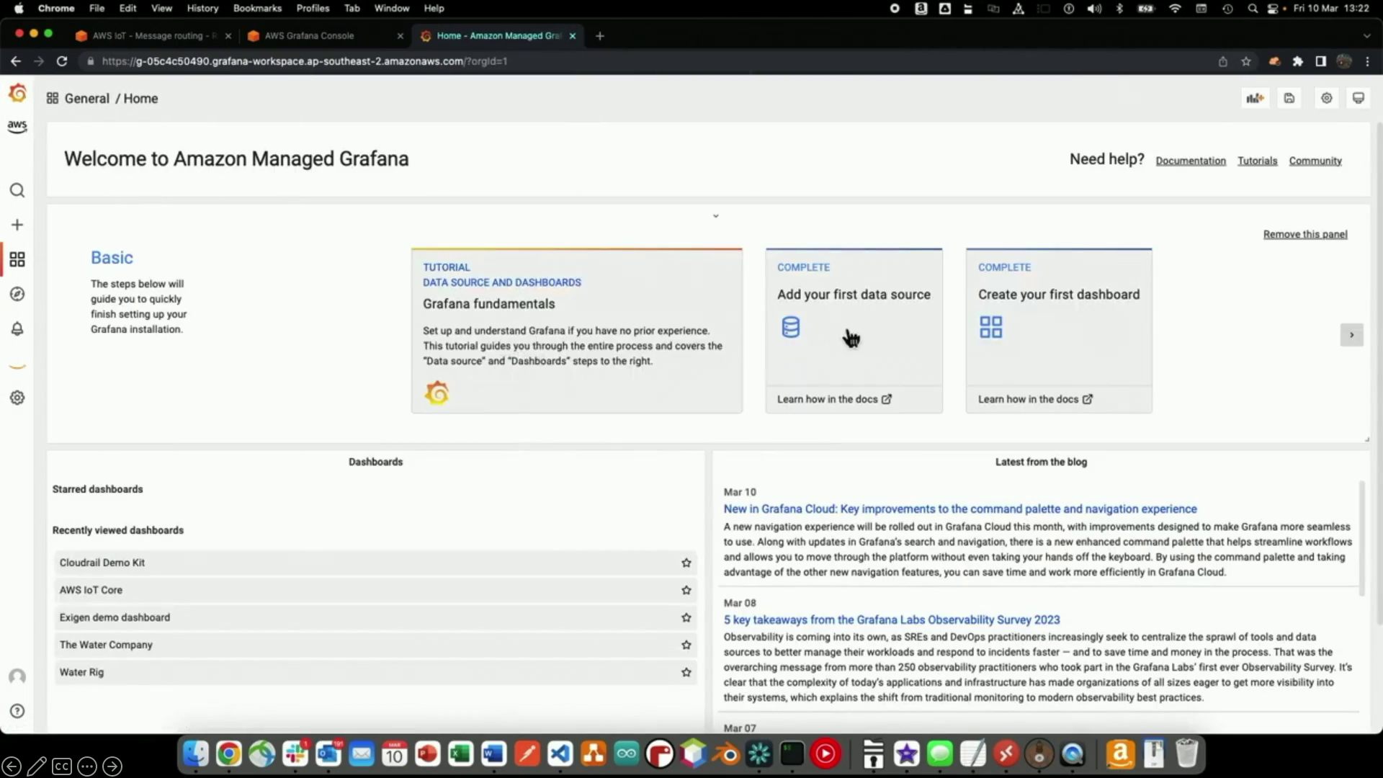
Create a new dashboard with a panel using the Amazon Timestream data source.
click(1038, 337)
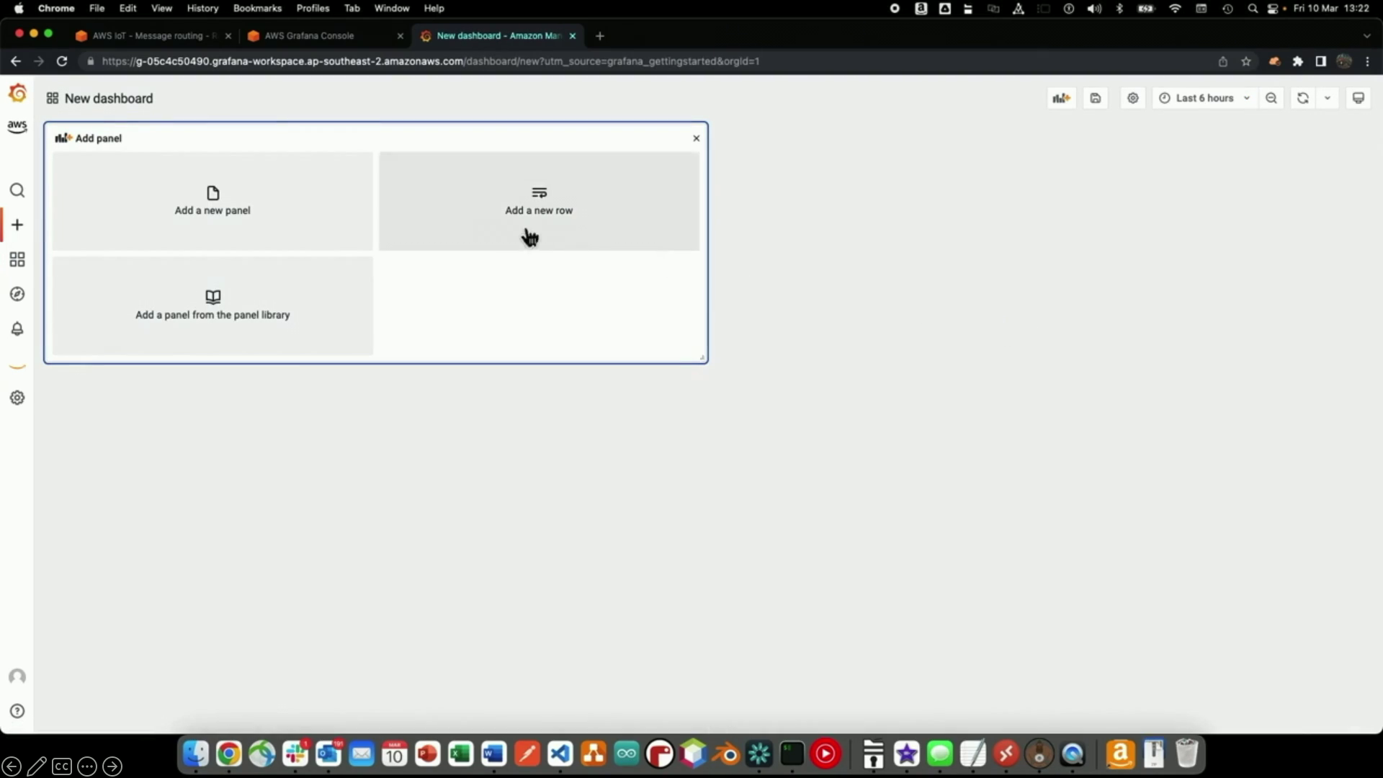
click(298, 223)
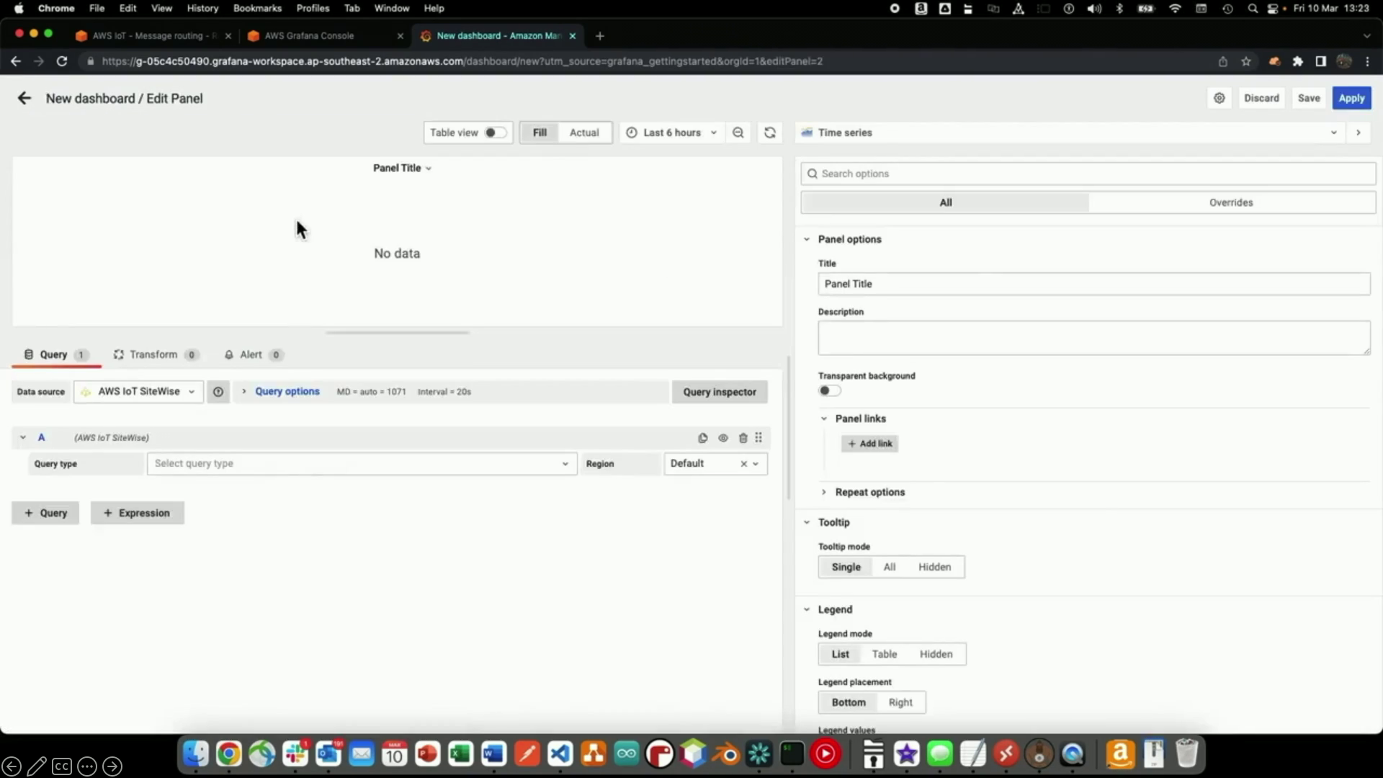
click(192, 393)
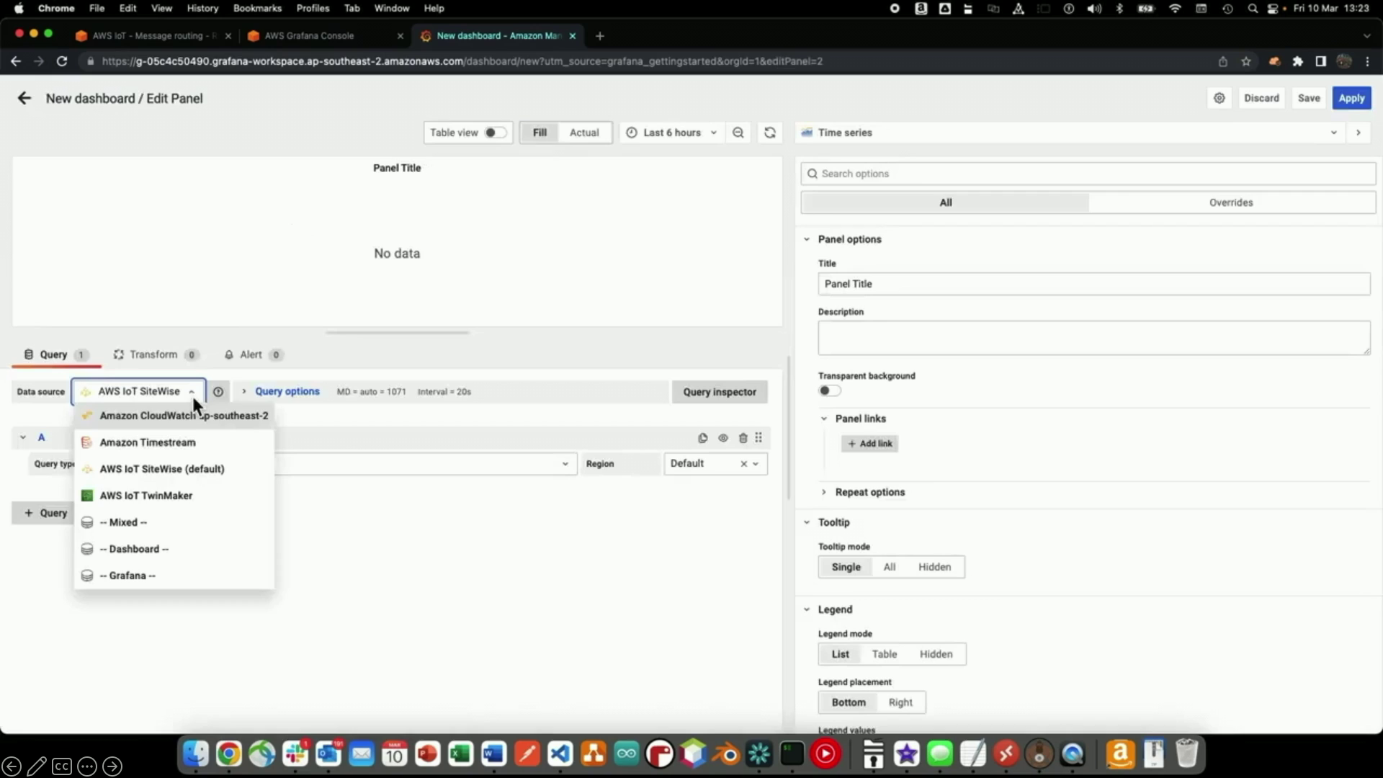
click(184, 443)
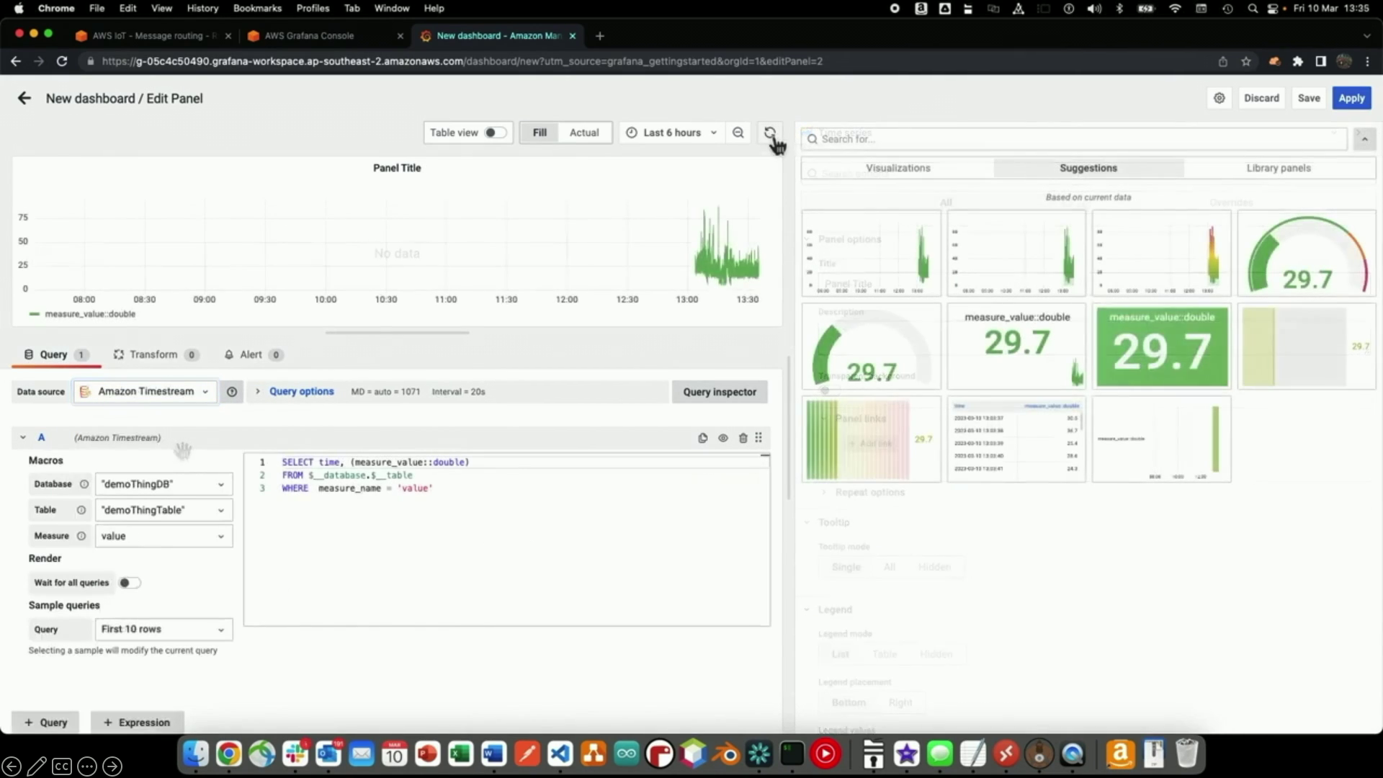
click(490, 461)
Alias the measure value as cpu and refresh the query.
text(as cpu)
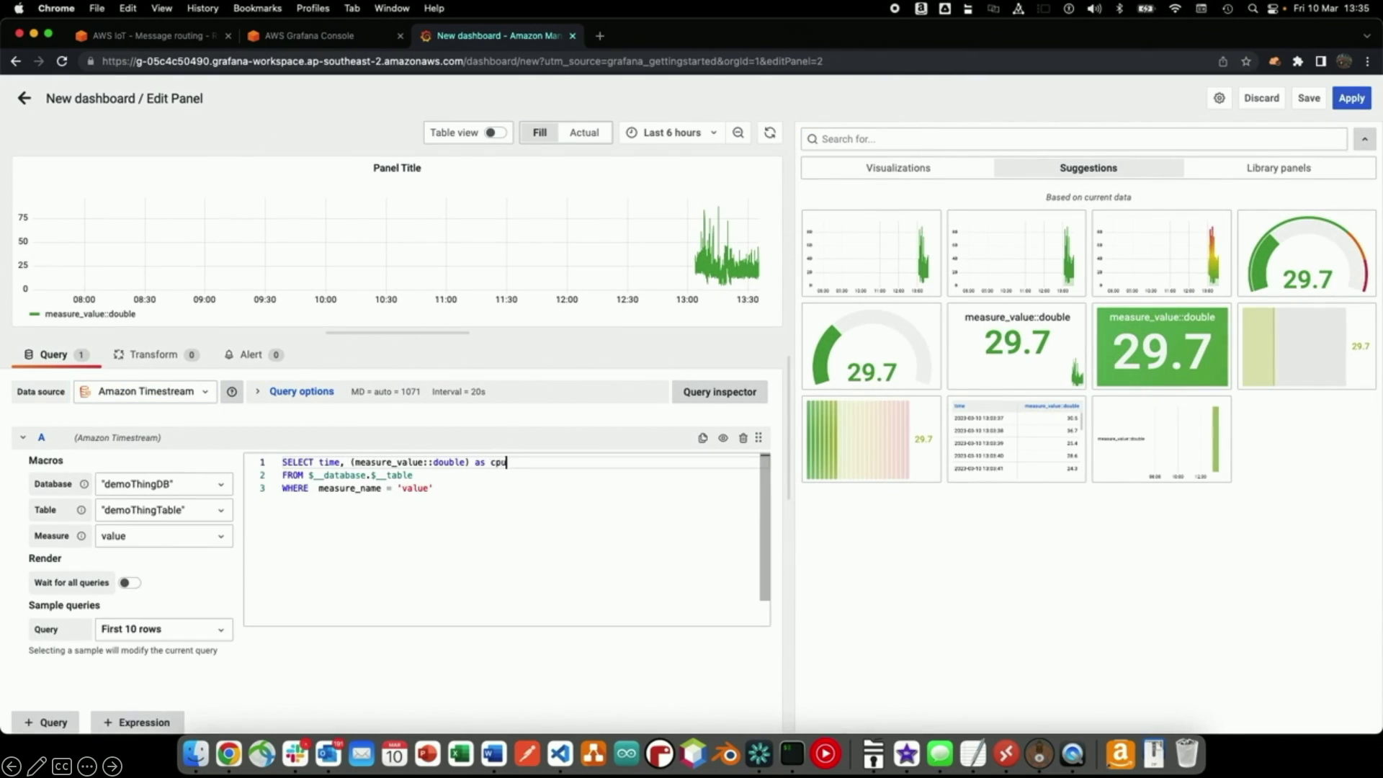
click(770, 133)
click(871, 261)
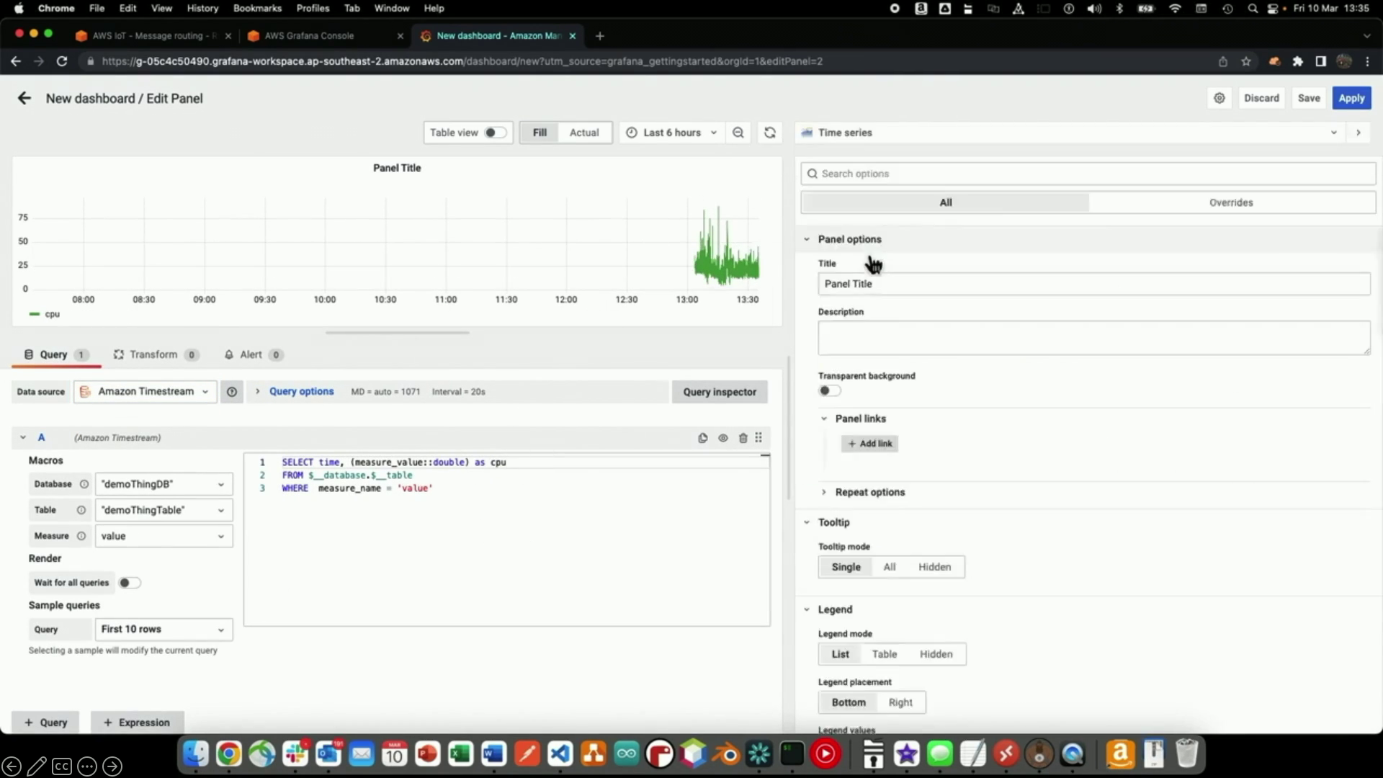
Title the panel CPU Utilization with fill opacity 43 and an Opacity gradient.
drag(873, 283, 821, 283)
text(CPU U)
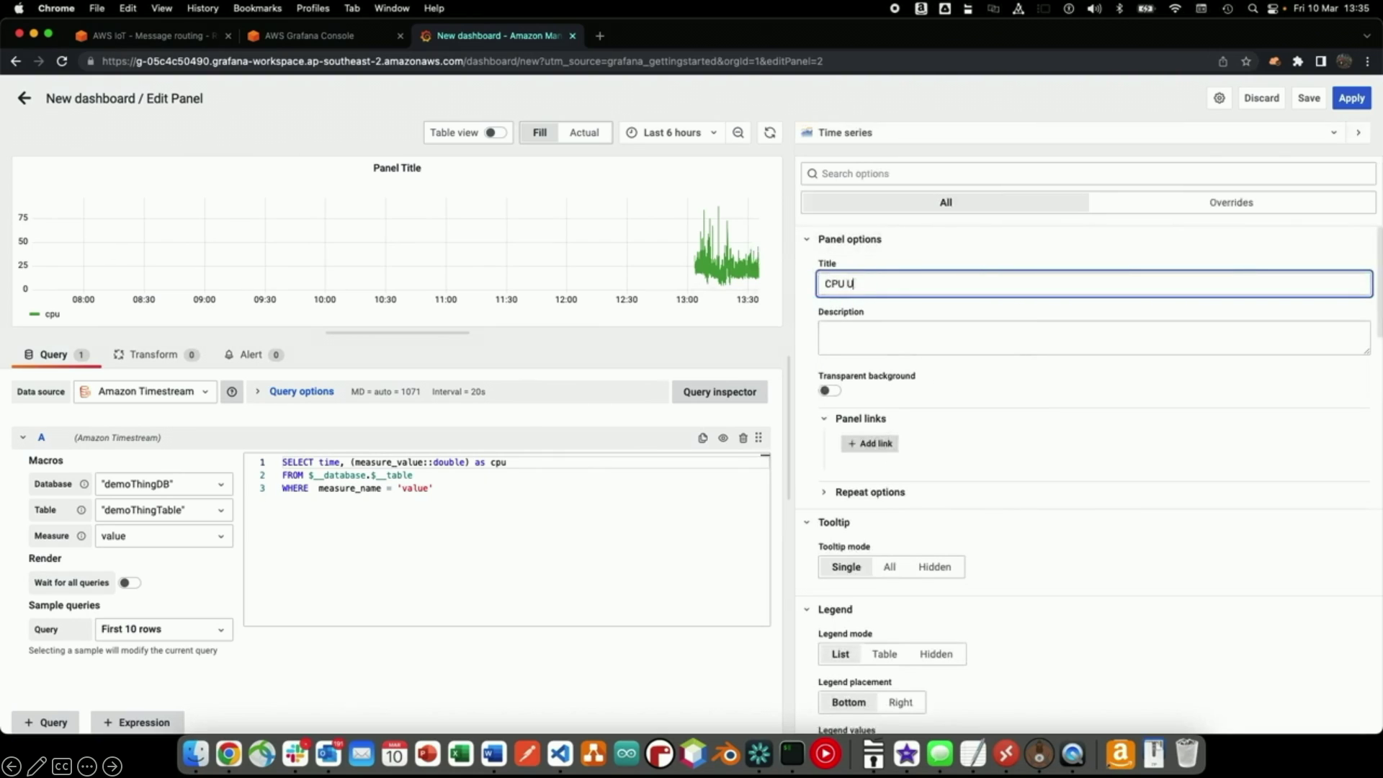
text(tilization)
scroll(894, 472, down, 10)
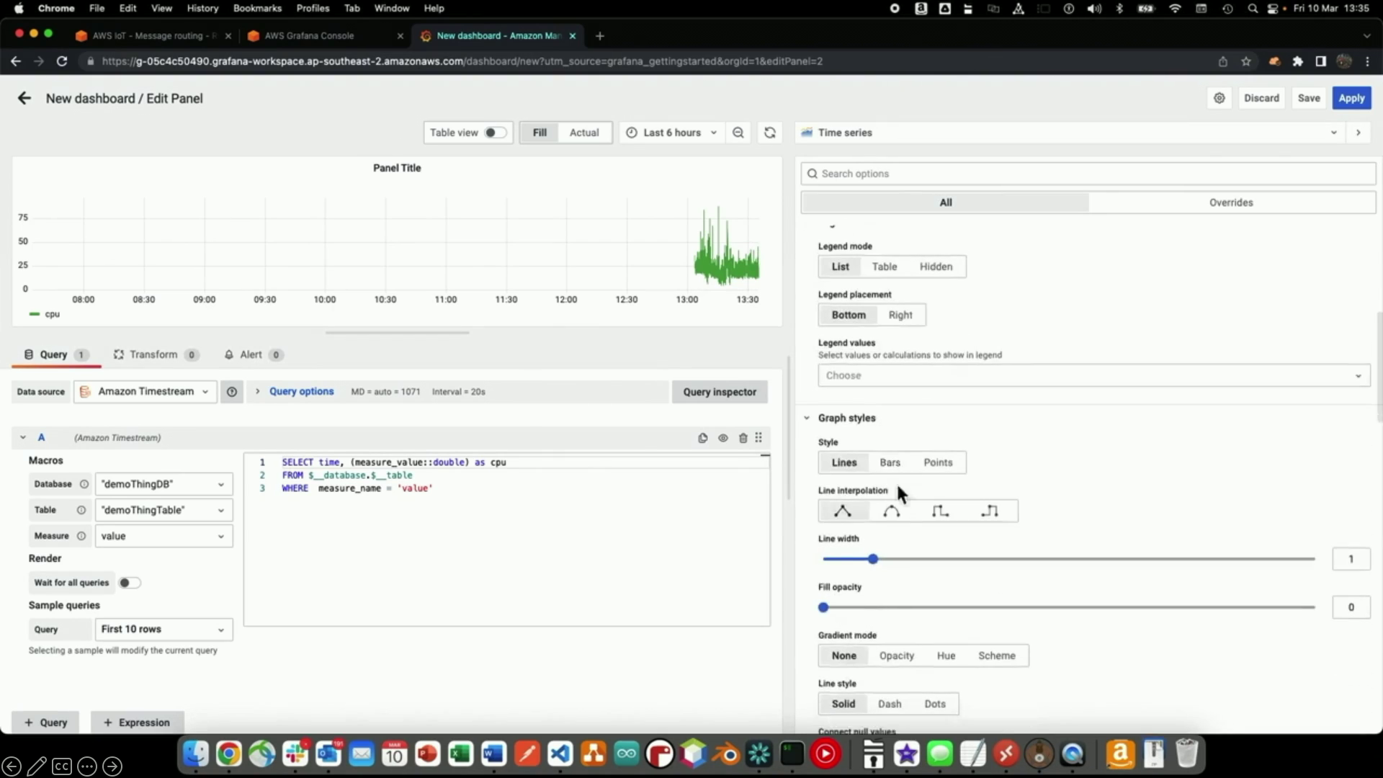
drag(825, 286, 850, 288)
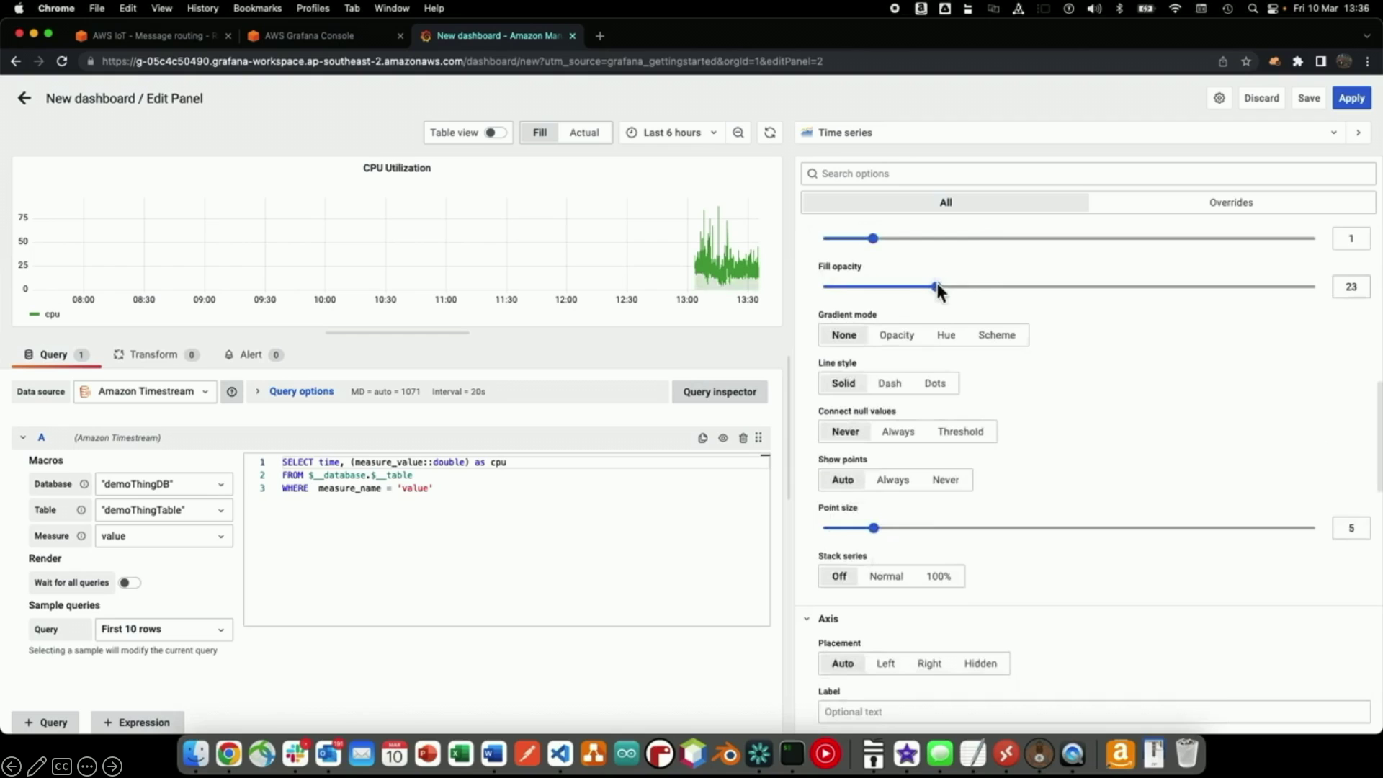
click(900, 337)
drag(938, 287, 966, 288)
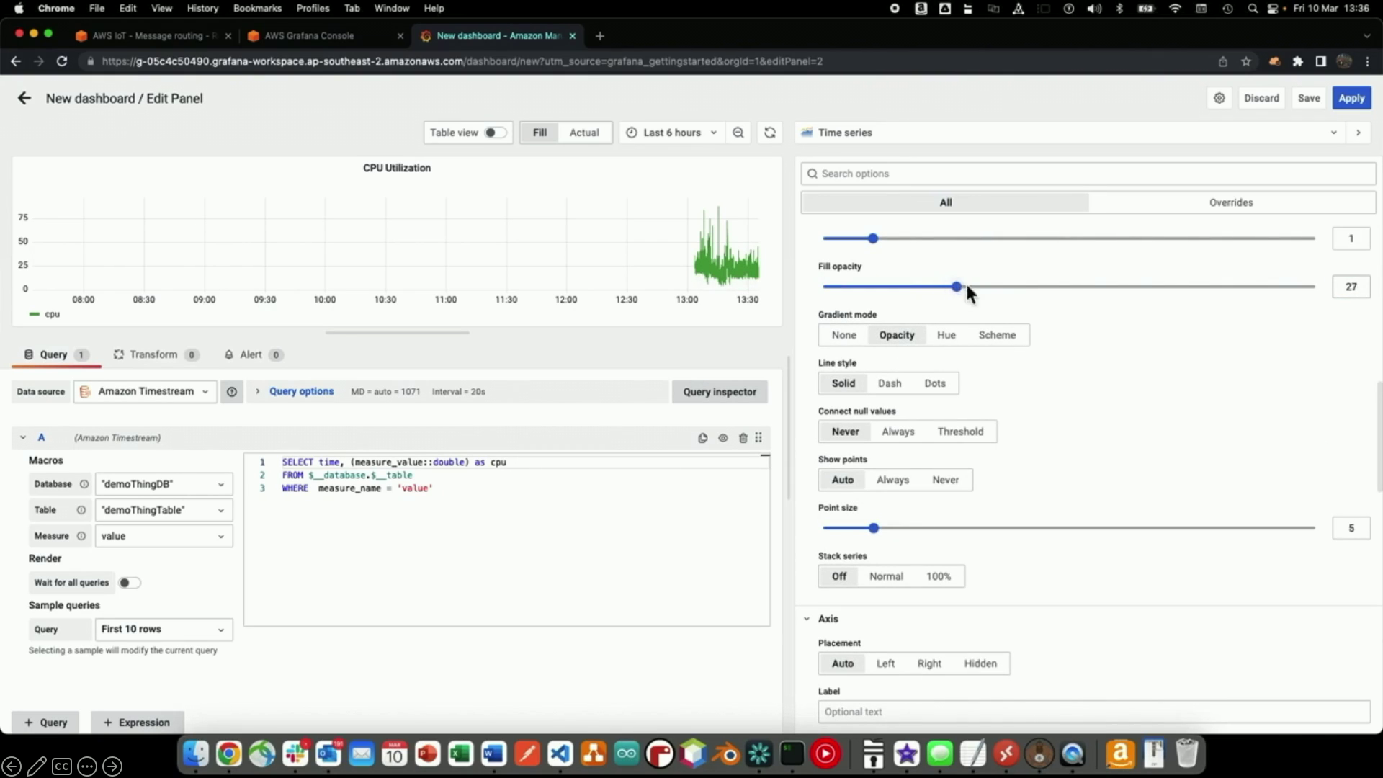
scroll(819, 467, down, 5)
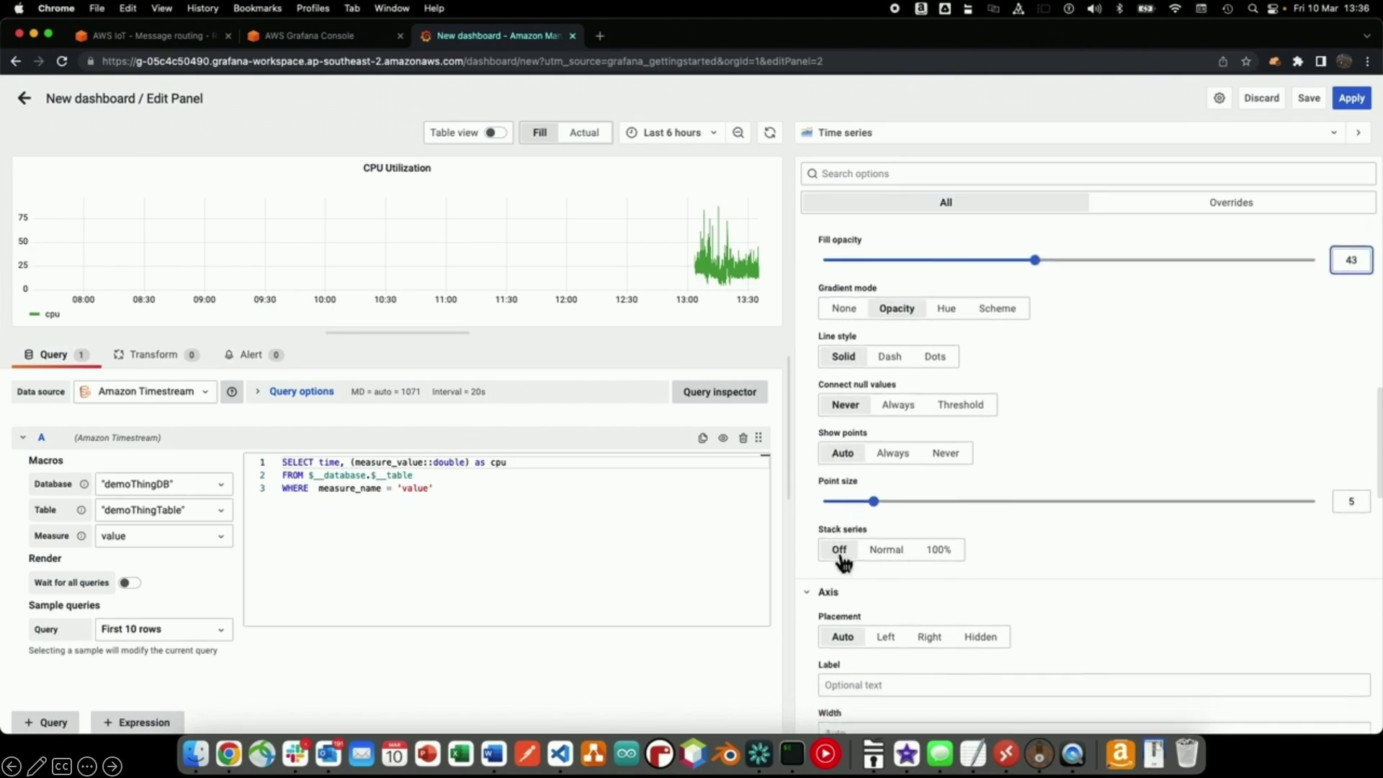